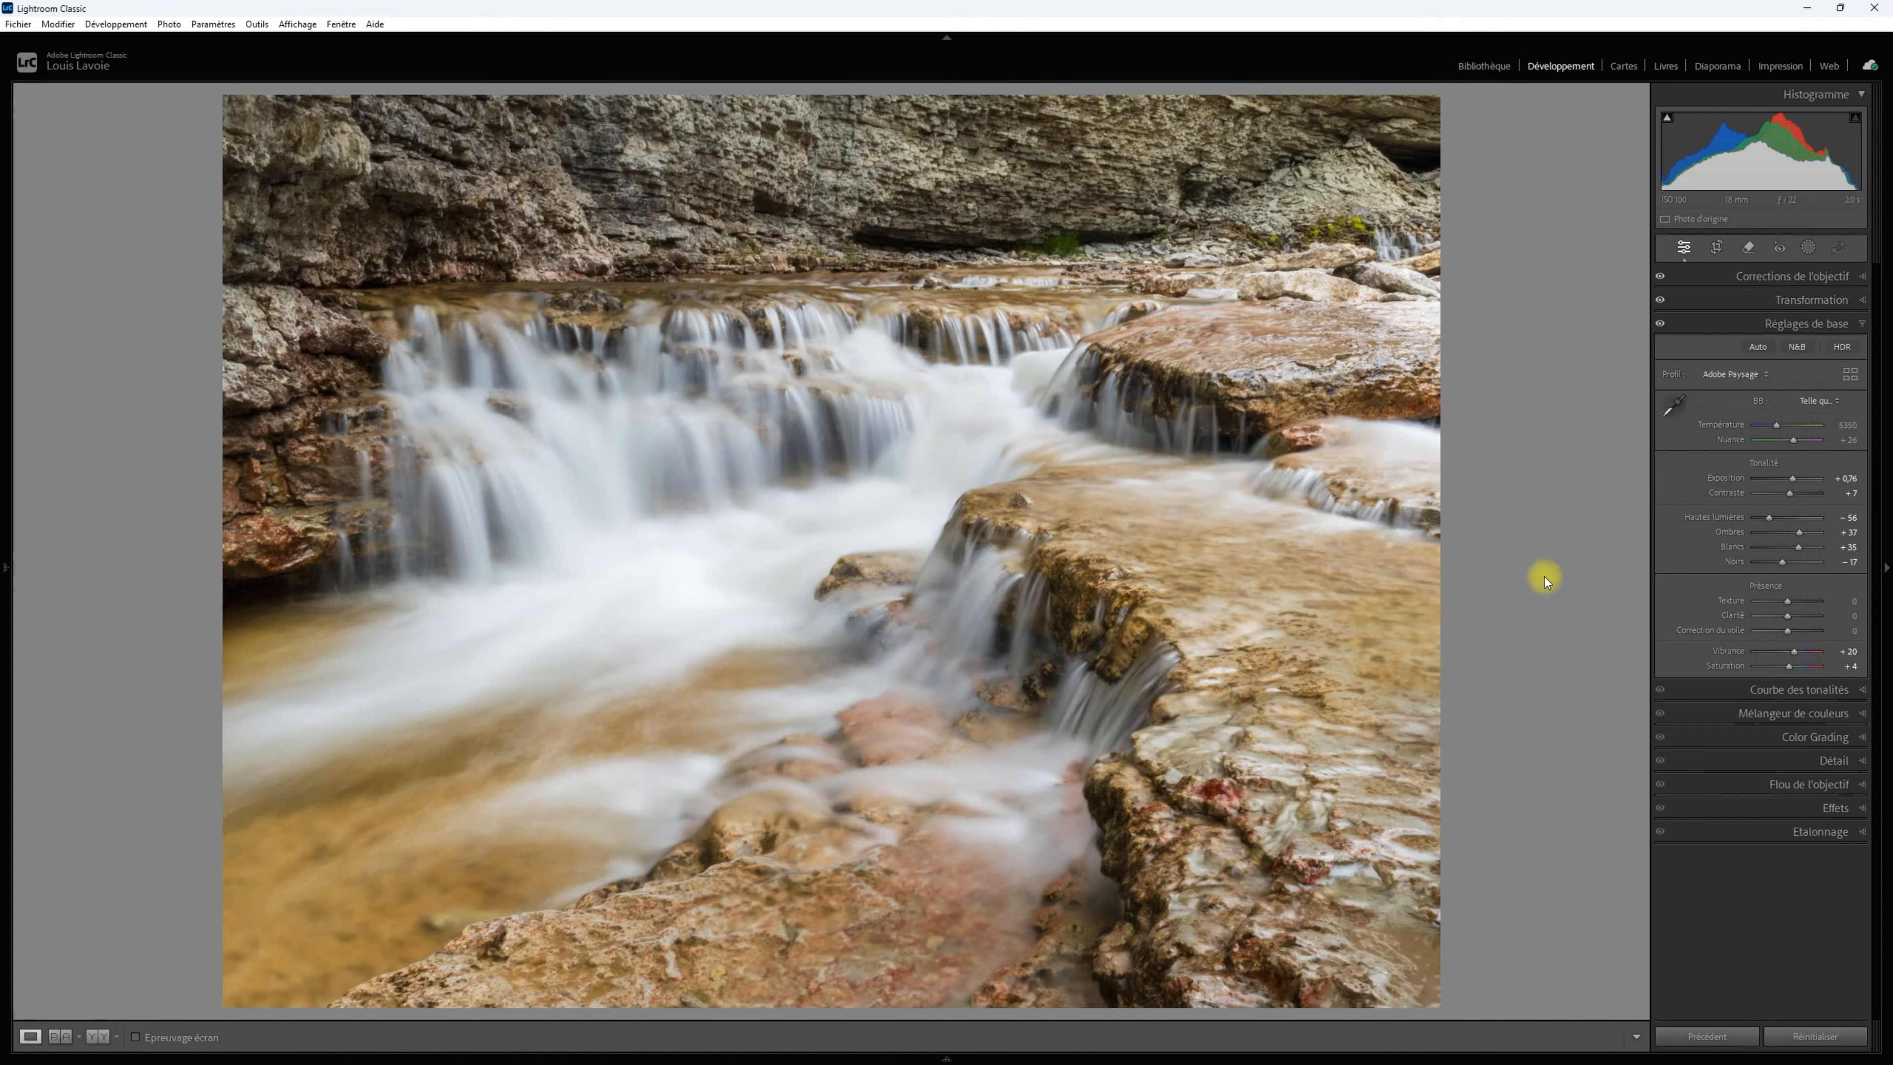
Convert the photo to black and white and start a brush mask with exposure −0.66 and its overlay hidden.
left_click(1802, 346)
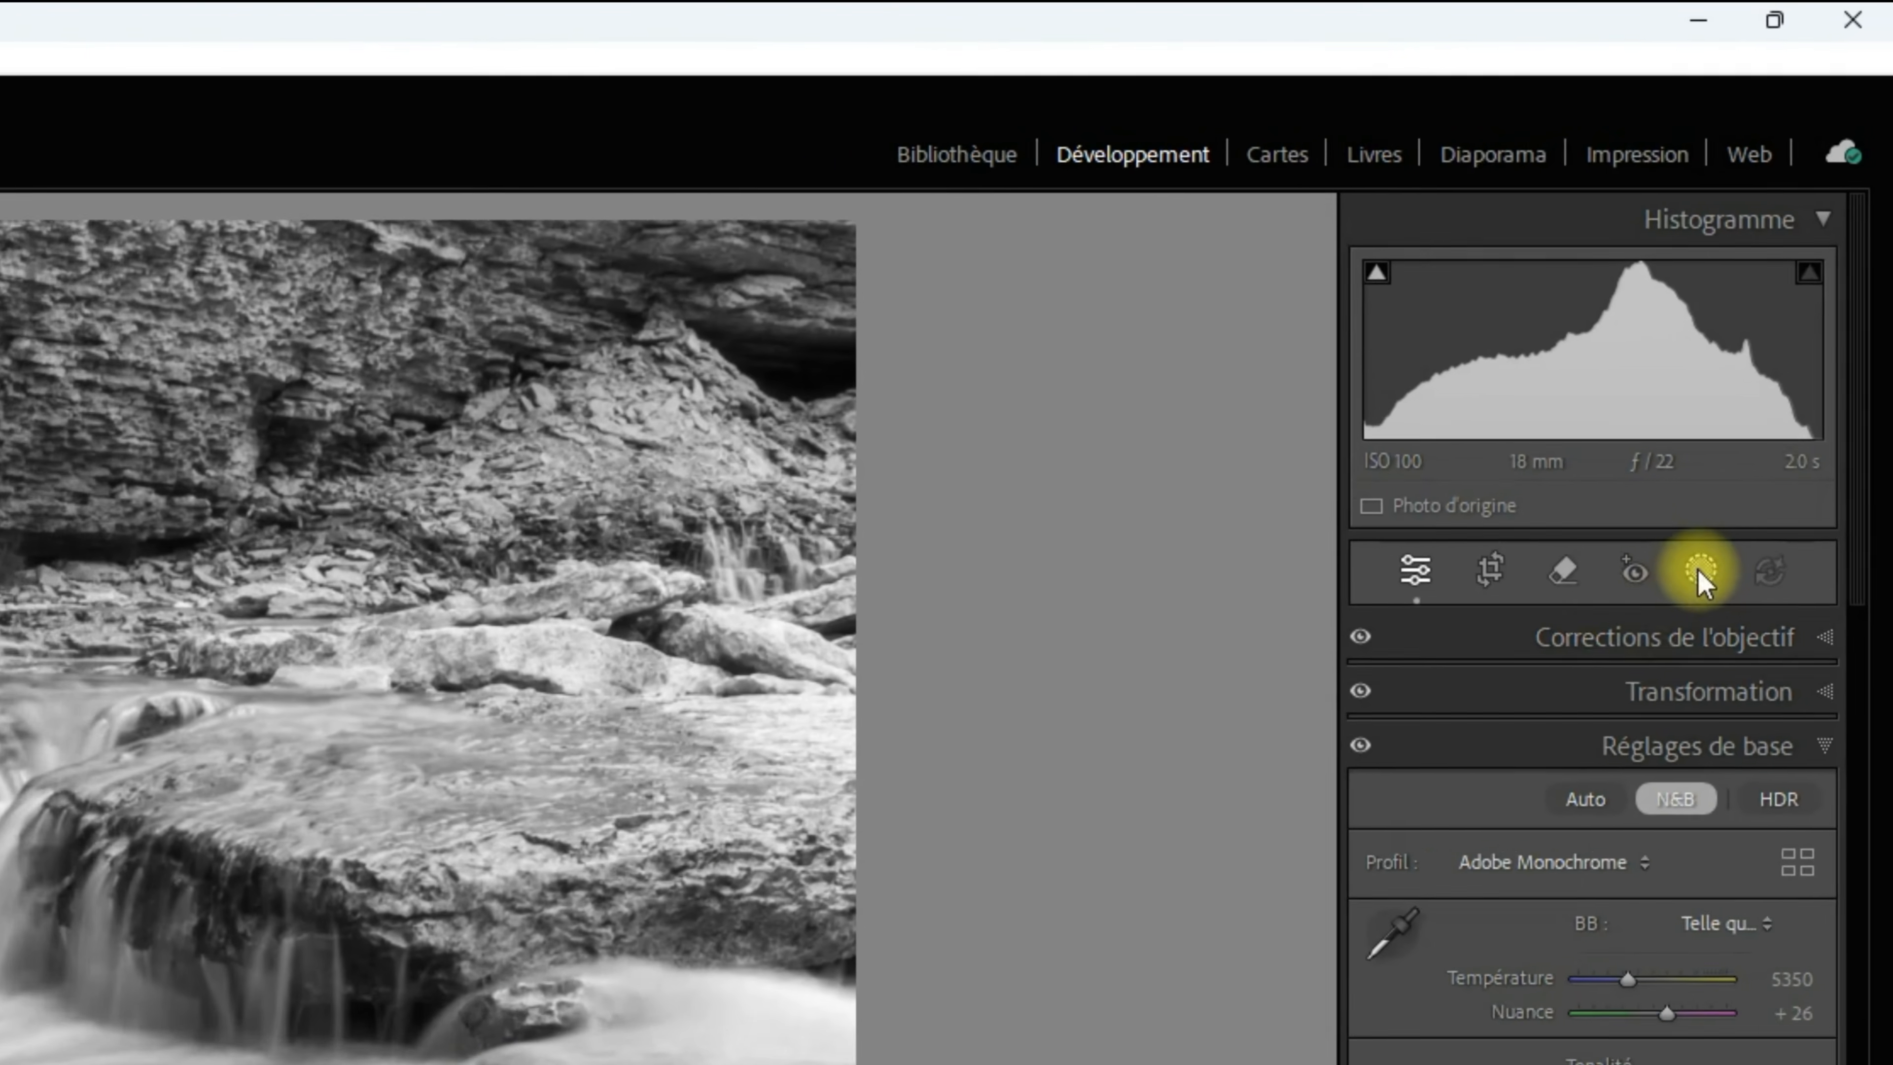
left_click(1700, 573)
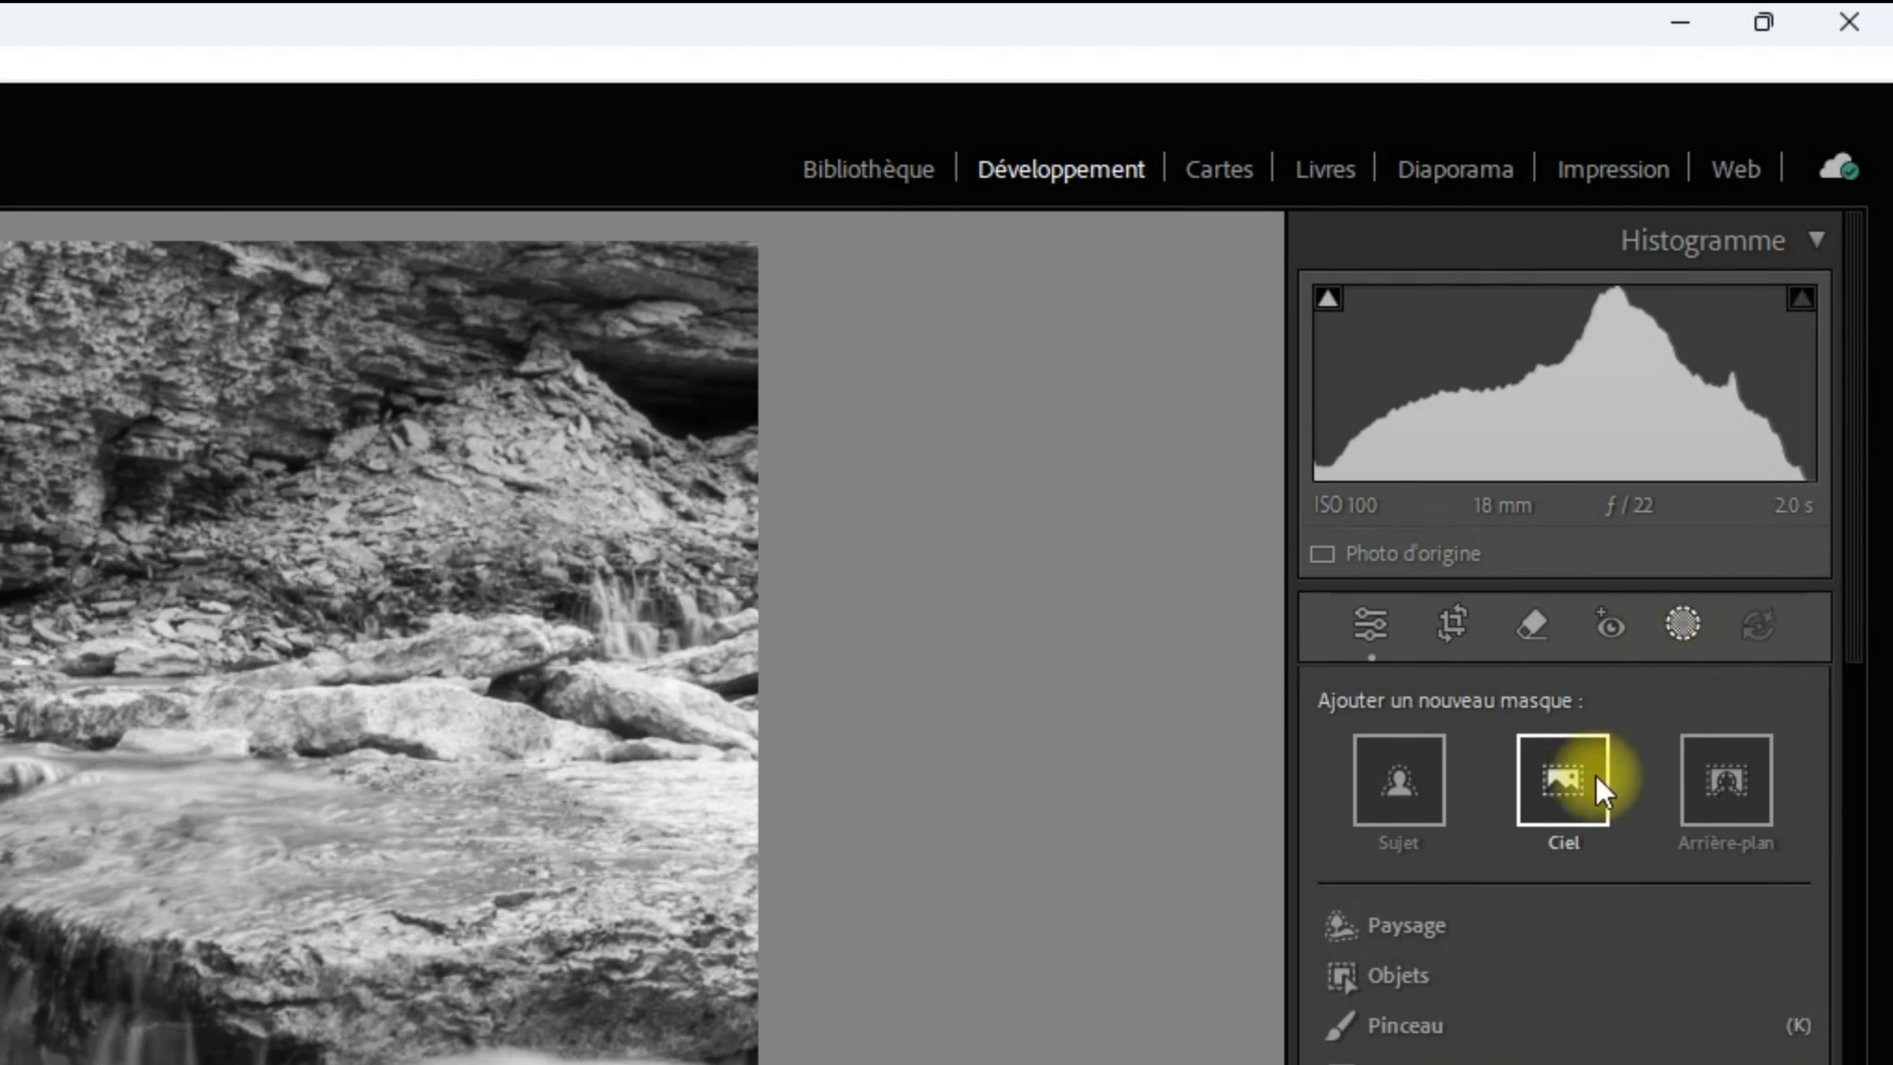
left_click(1423, 1026)
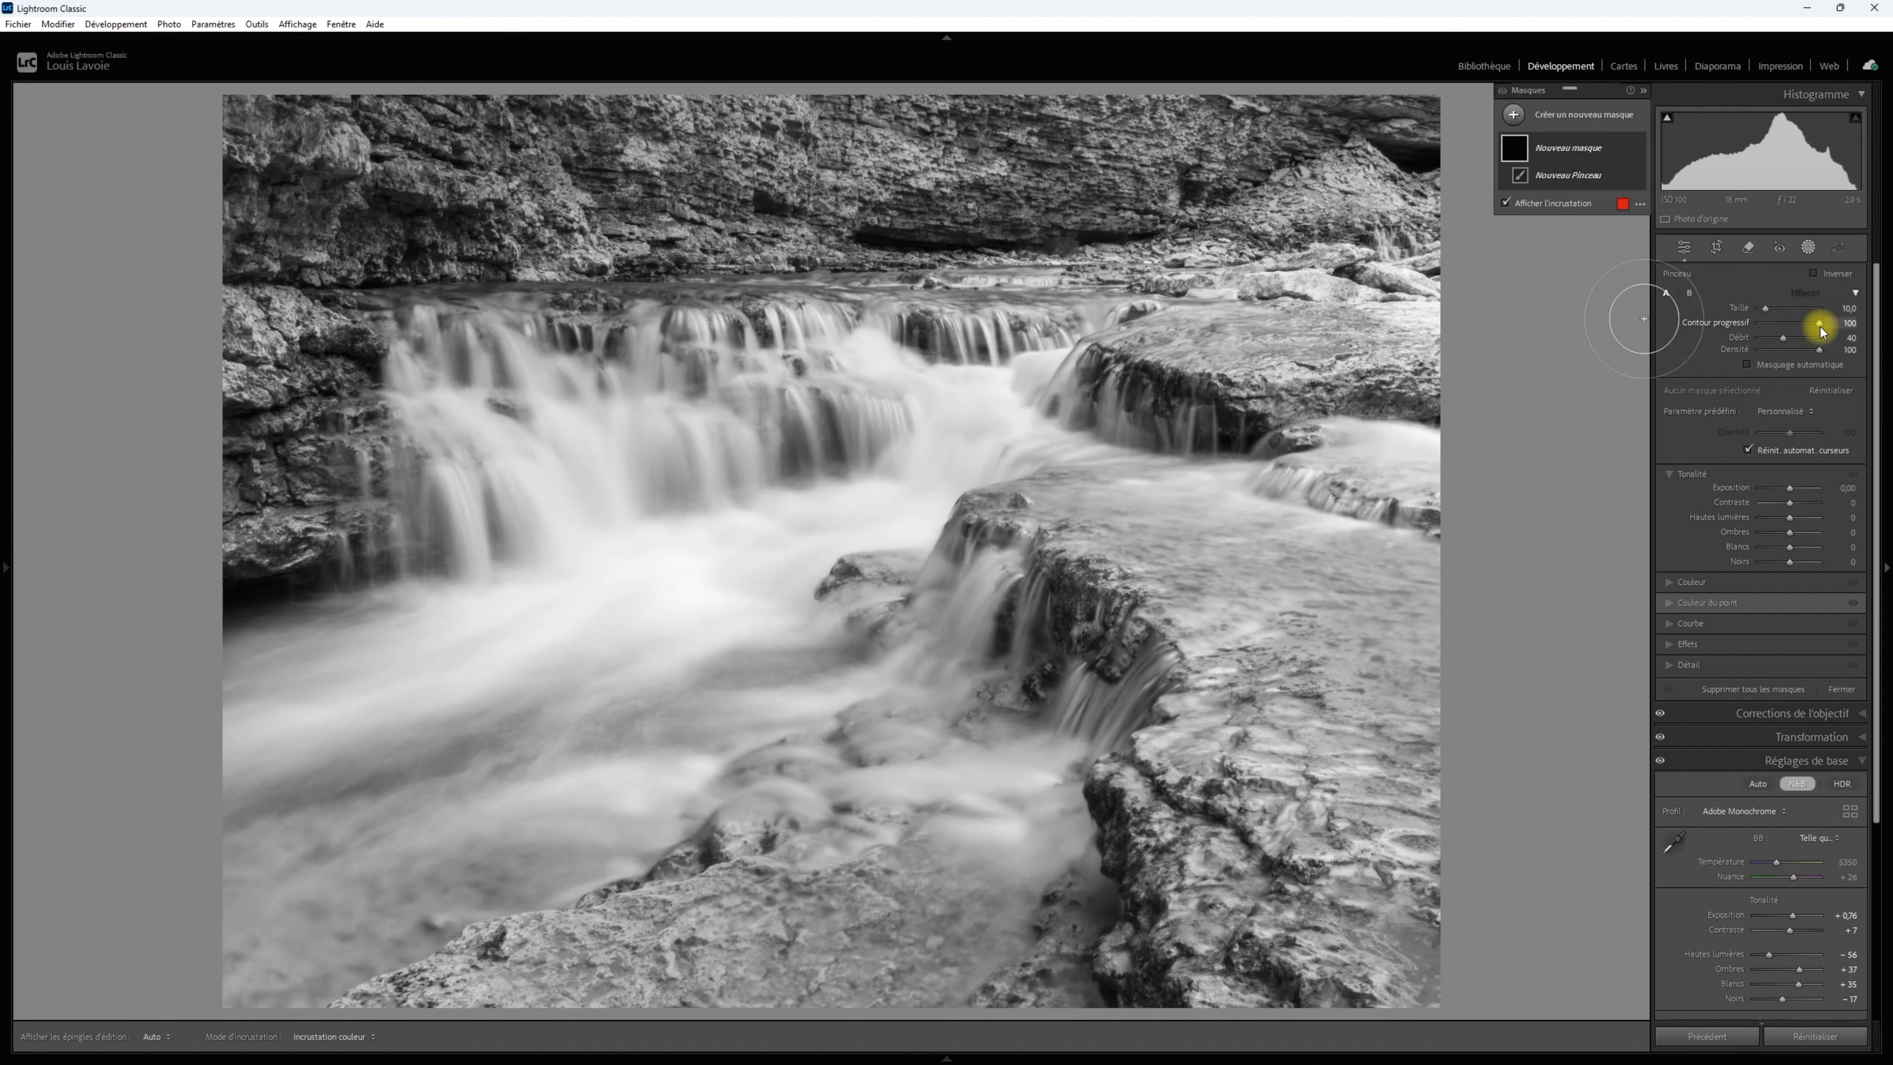
key("o")
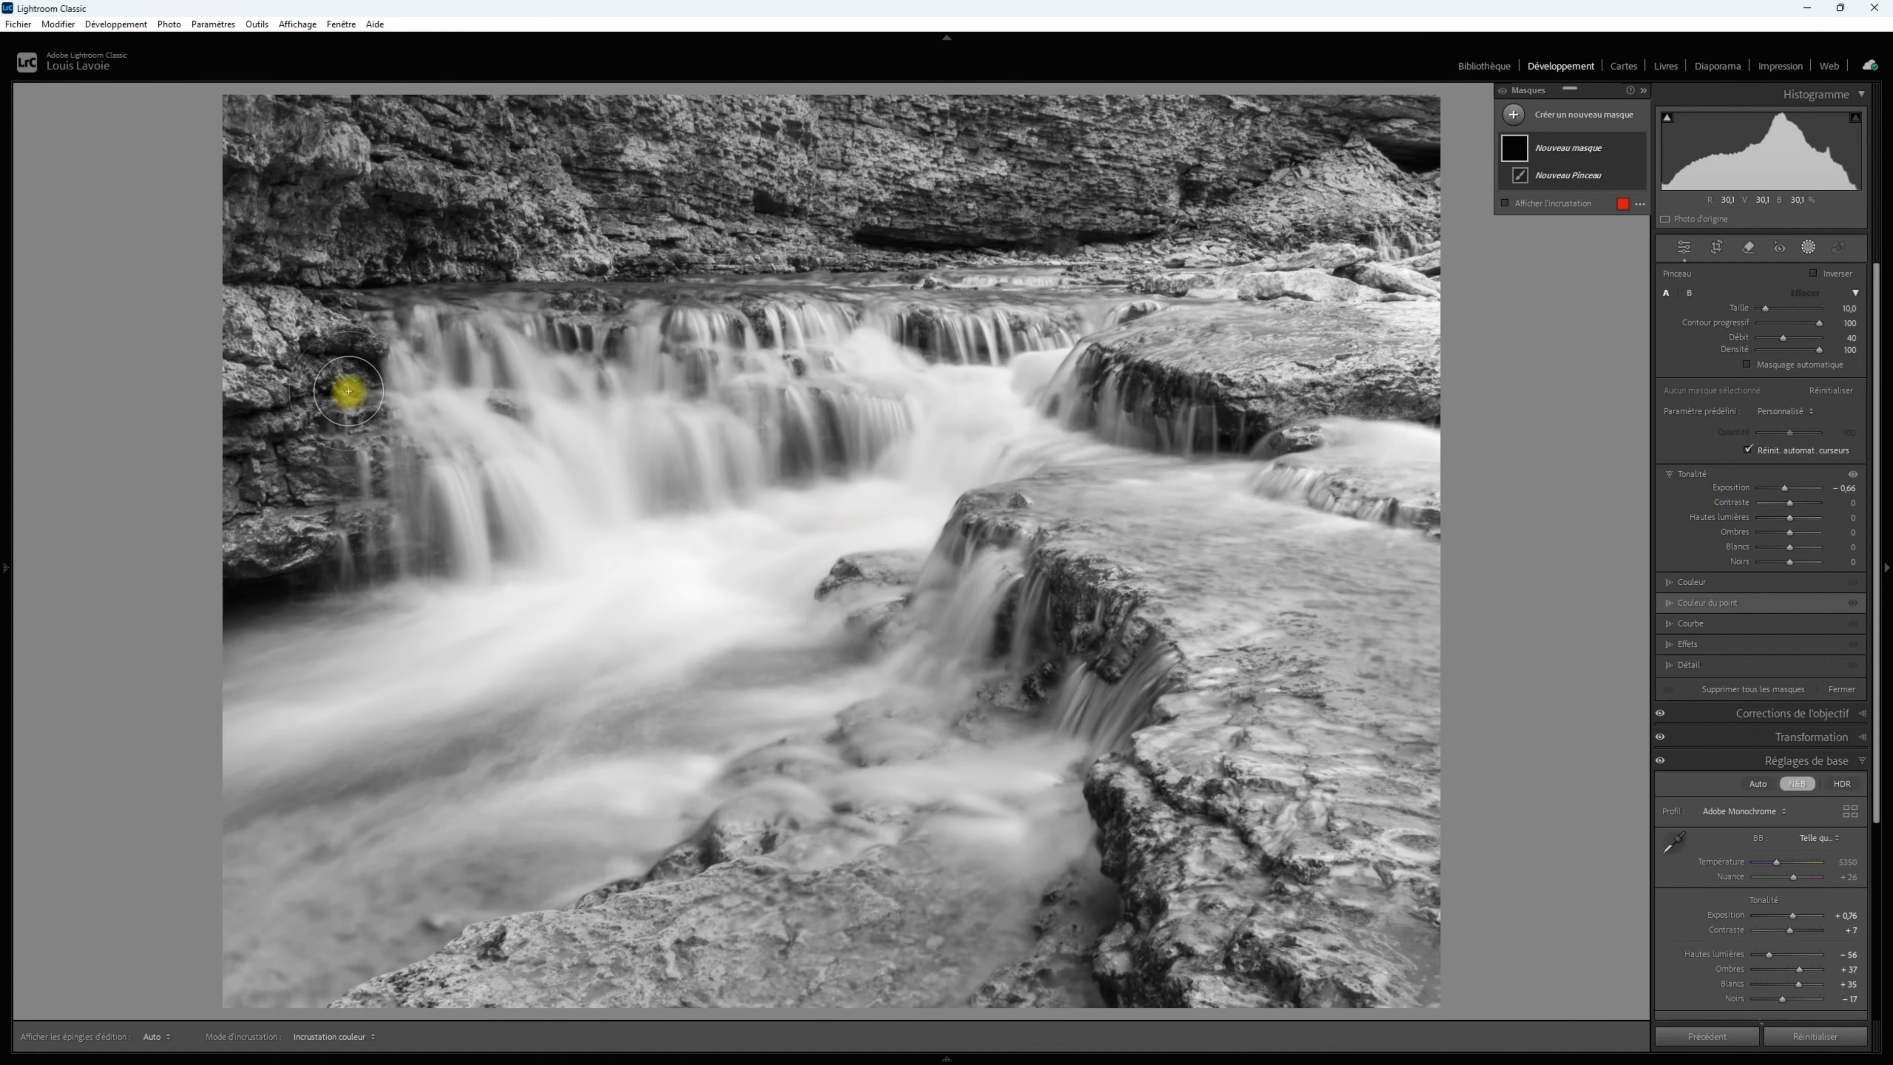
key("h")
Paint the darkening brush over bright patches of the cliff, the rocks and the foreground water, and close the masking tool.
mouse_move(316, 440)
left_mouse_down()
mouse_move(293, 522)
mouse_move(319, 410)
mouse_move(401, 362)
mouse_move(371, 259)
mouse_move(458, 255)
mouse_move(376, 247)
mouse_move(462, 239)
mouse_move(427, 137)
mouse_move(349, 121)
mouse_move(417, 137)
mouse_move(447, 206)
mouse_move(305, 242)
mouse_move(367, 224)
mouse_move(257, 218)
mouse_move(386, 223)
mouse_move(389, 150)
mouse_move(448, 217)
left_mouse_up()
mouse_move(943, 204)
left_mouse_down()
mouse_move(926, 211)
mouse_move(1048, 198)
mouse_move(993, 119)
mouse_move(1080, 180)
mouse_move(1005, 182)
mouse_move(976, 114)
mouse_move(1040, 131)
left_mouse_up()
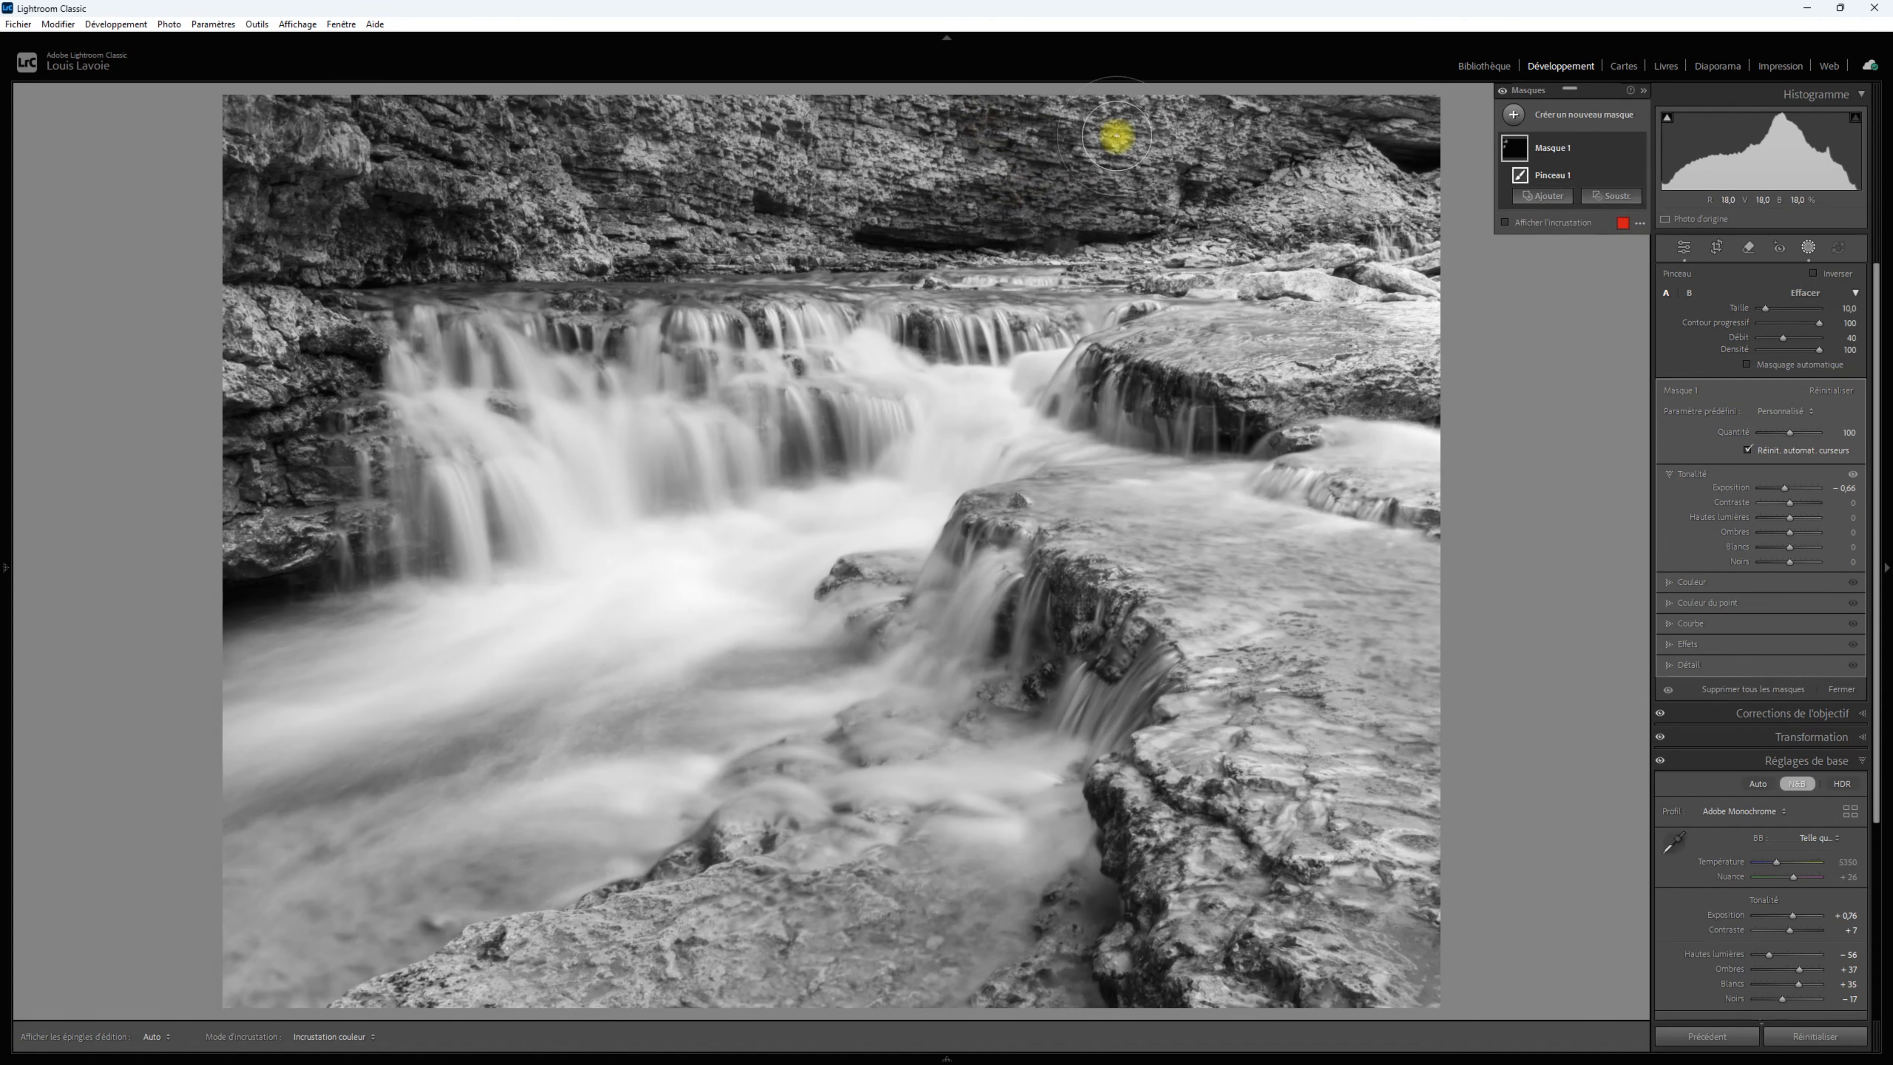
mouse_move(1405, 131)
left_mouse_down()
mouse_move(1319, 129)
mouse_move(1183, 185)
mouse_move(1334, 112)
mouse_move(1415, 138)
mouse_move(1302, 137)
mouse_move(1234, 173)
left_mouse_up()
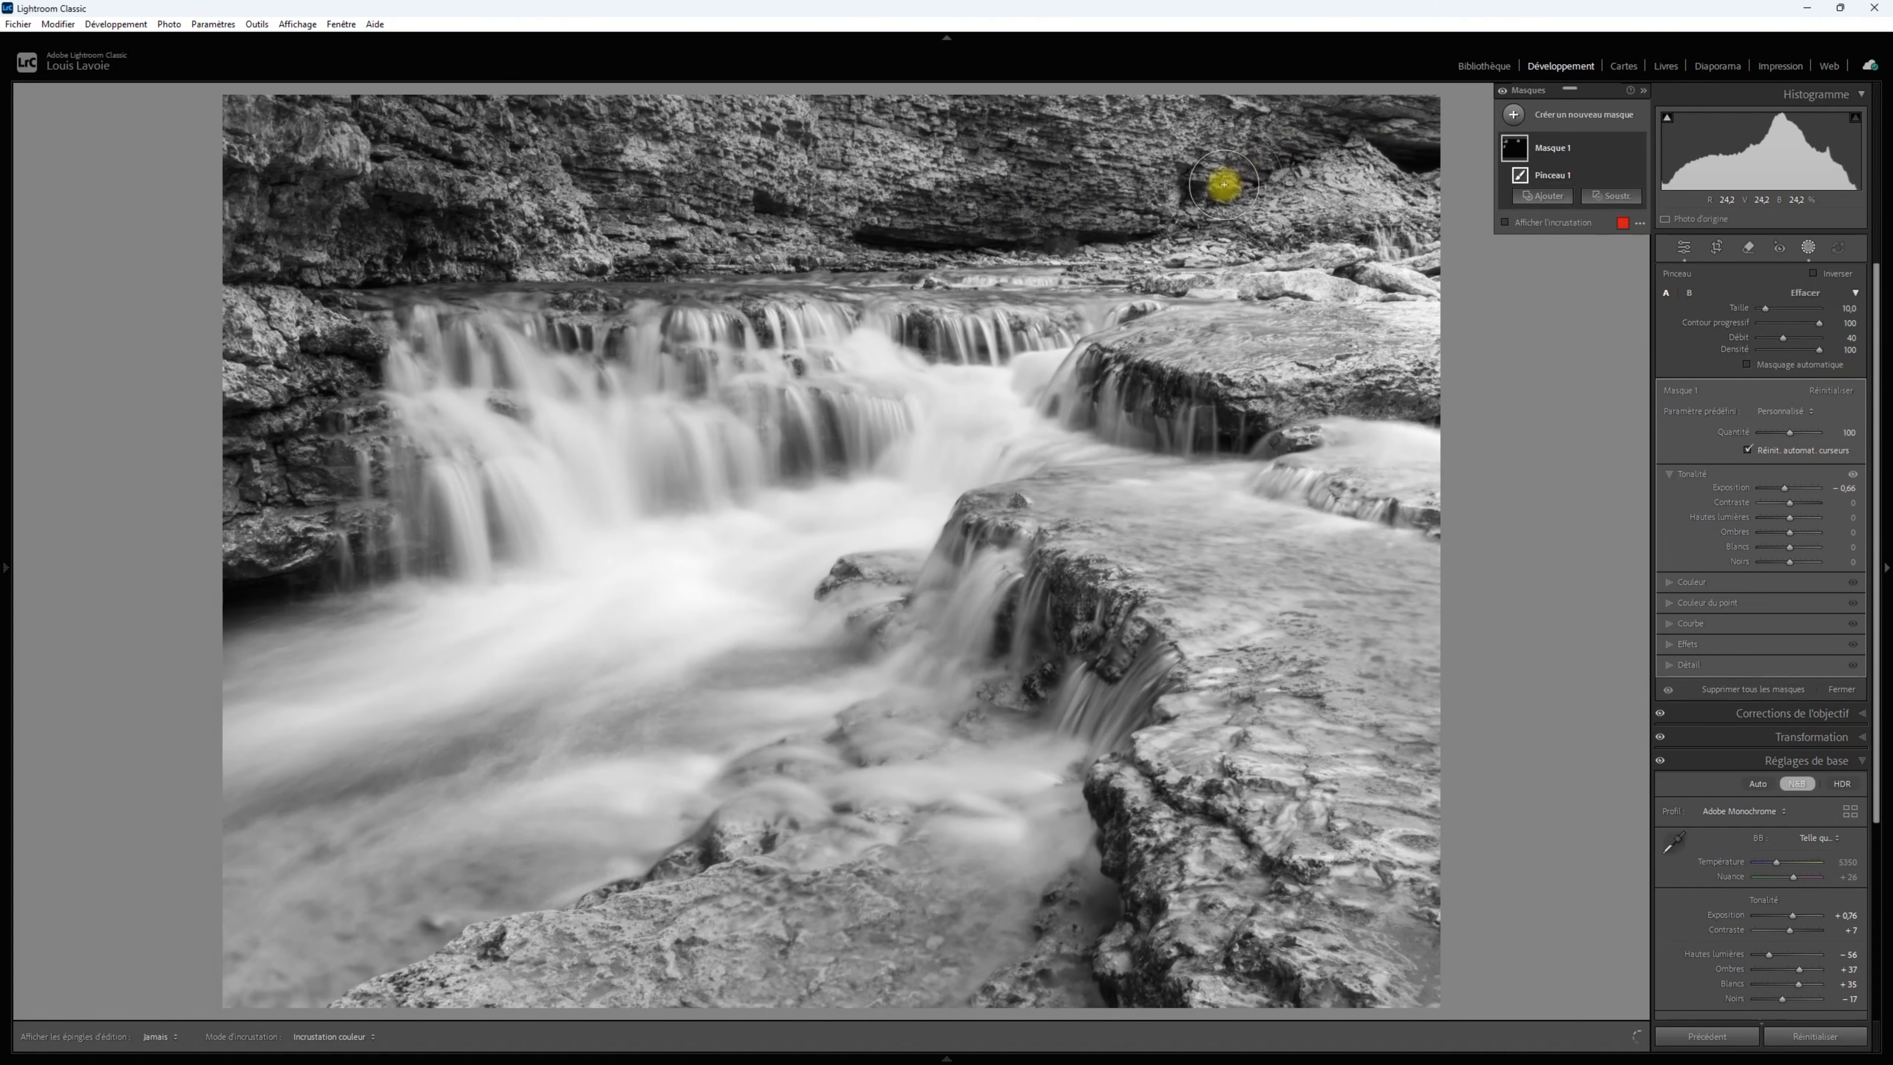
left_click_drag(1071, 613, 1058, 662)
mouse_move(1126, 891)
left_mouse_down()
mouse_move(1140, 956)
mouse_move(1136, 851)
mouse_move(1200, 965)
mouse_move(1256, 1004)
mouse_move(1178, 936)
mouse_move(1306, 943)
mouse_move(1130, 827)
mouse_move(1314, 979)
mouse_move(1193, 905)
left_mouse_up()
left_click_drag(253, 518, 283, 582)
mouse_move(803, 664)
left_mouse_down()
mouse_move(714, 675)
mouse_move(678, 724)
mouse_move(429, 730)
mouse_move(332, 769)
mouse_move(456, 762)
mouse_move(342, 784)
mouse_move(479, 756)
mouse_move(336, 775)
left_mouse_up()
mouse_move(689, 748)
left_mouse_down()
mouse_move(632, 739)
mouse_move(681, 738)
left_mouse_up()
left_click_drag(768, 668, 833, 649)
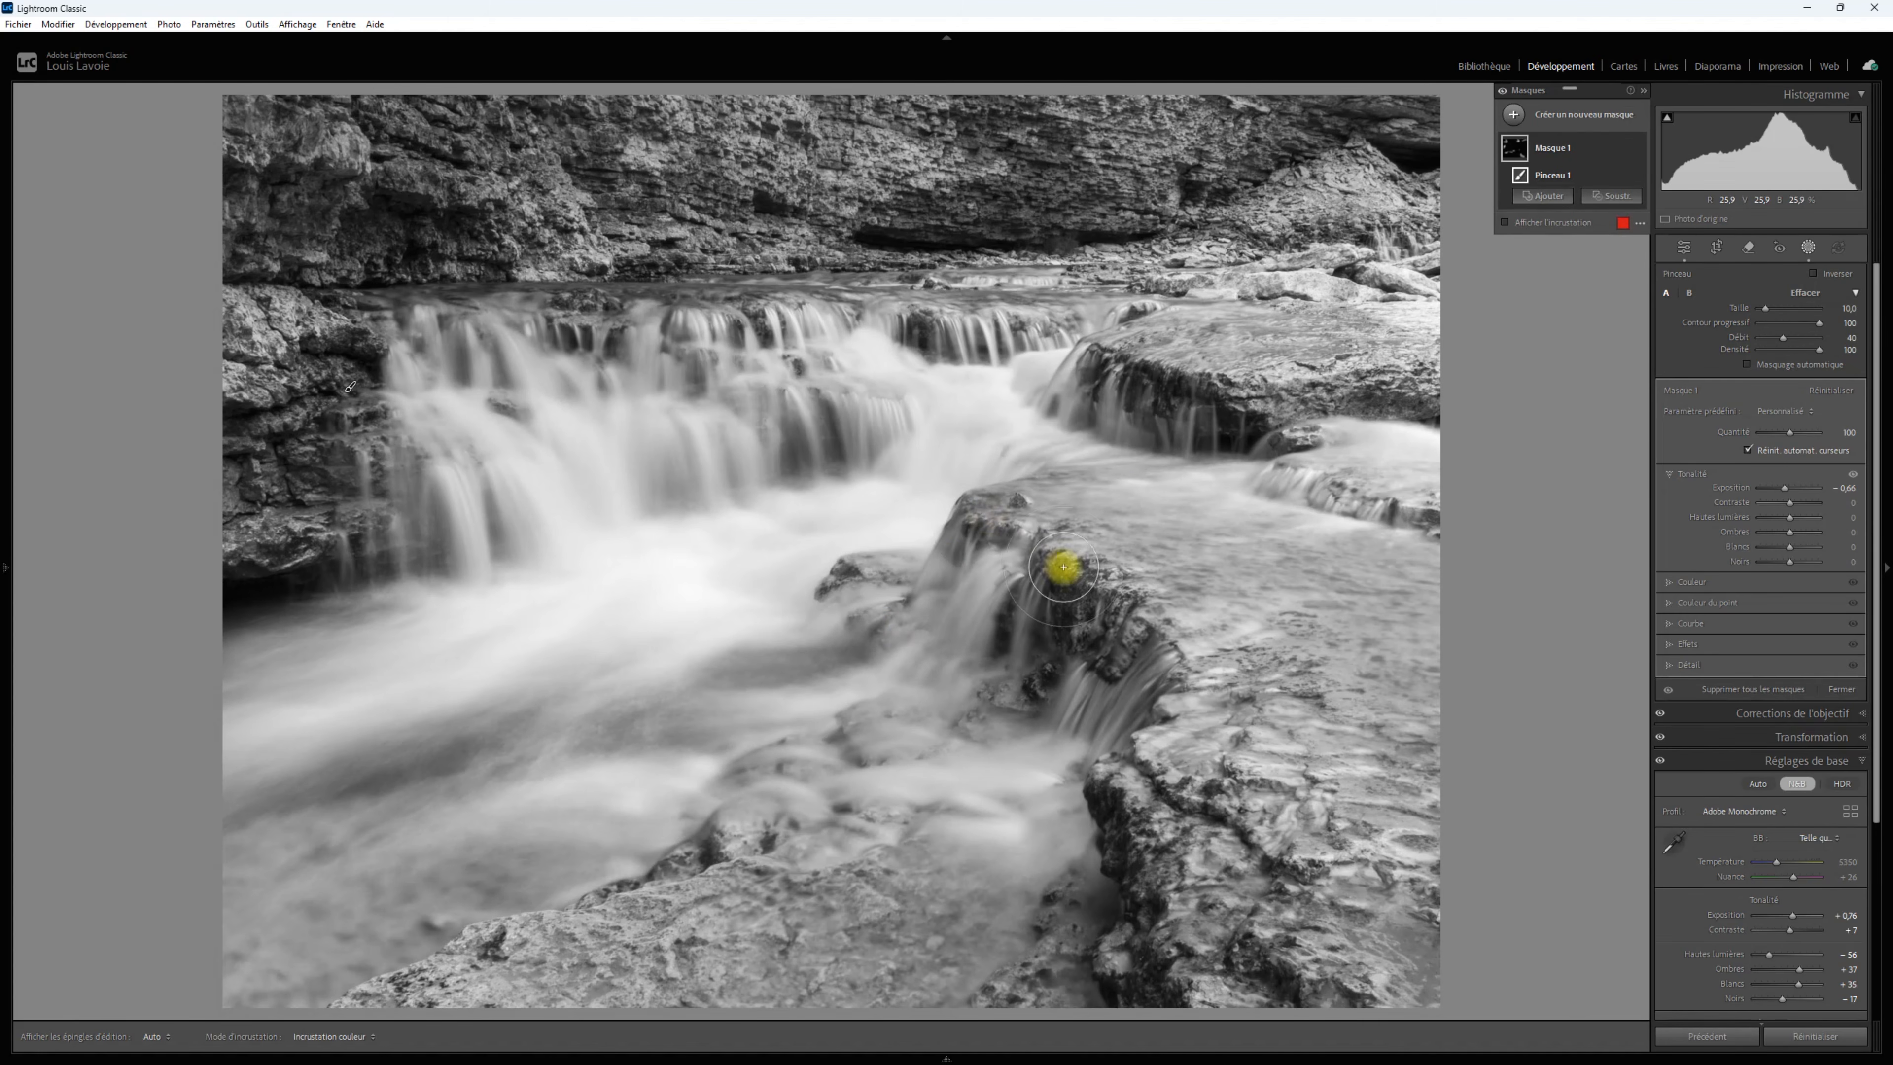
left_click_drag(1036, 119, 1003, 195)
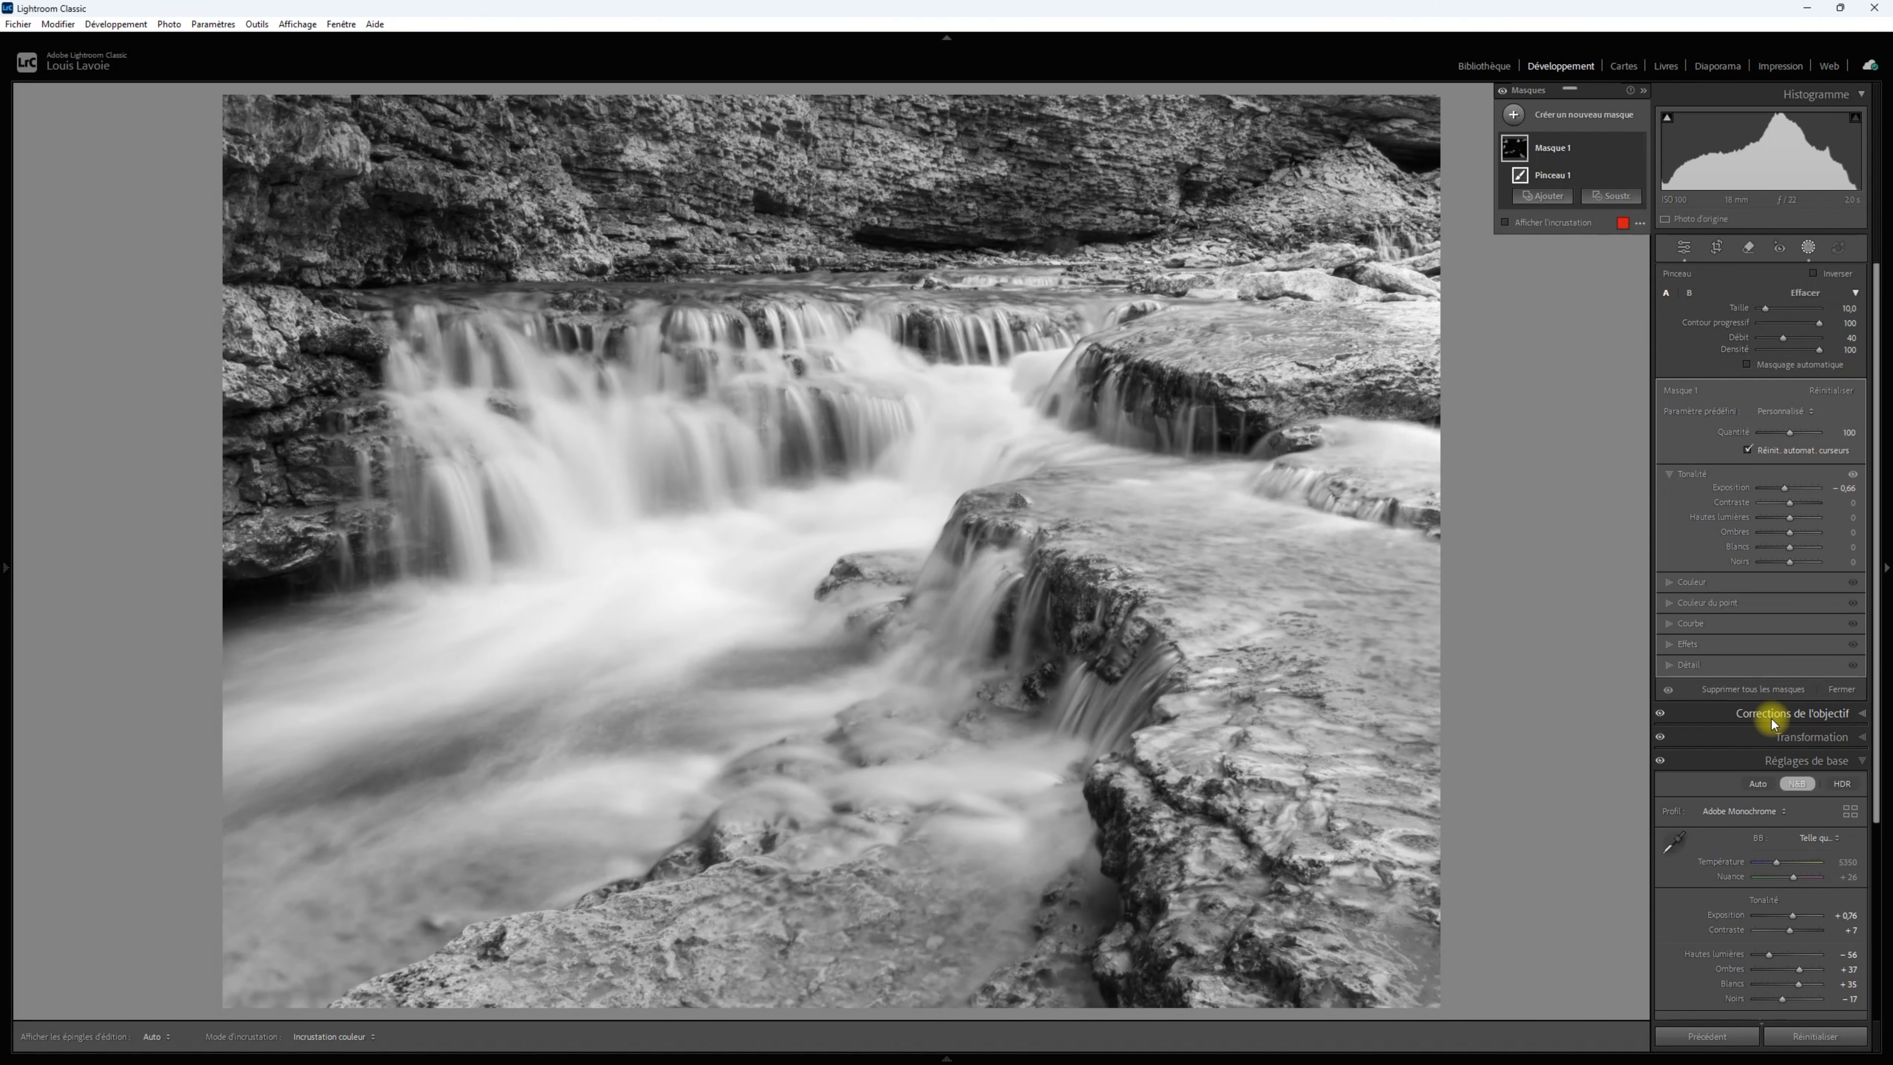
left_click(1840, 689)
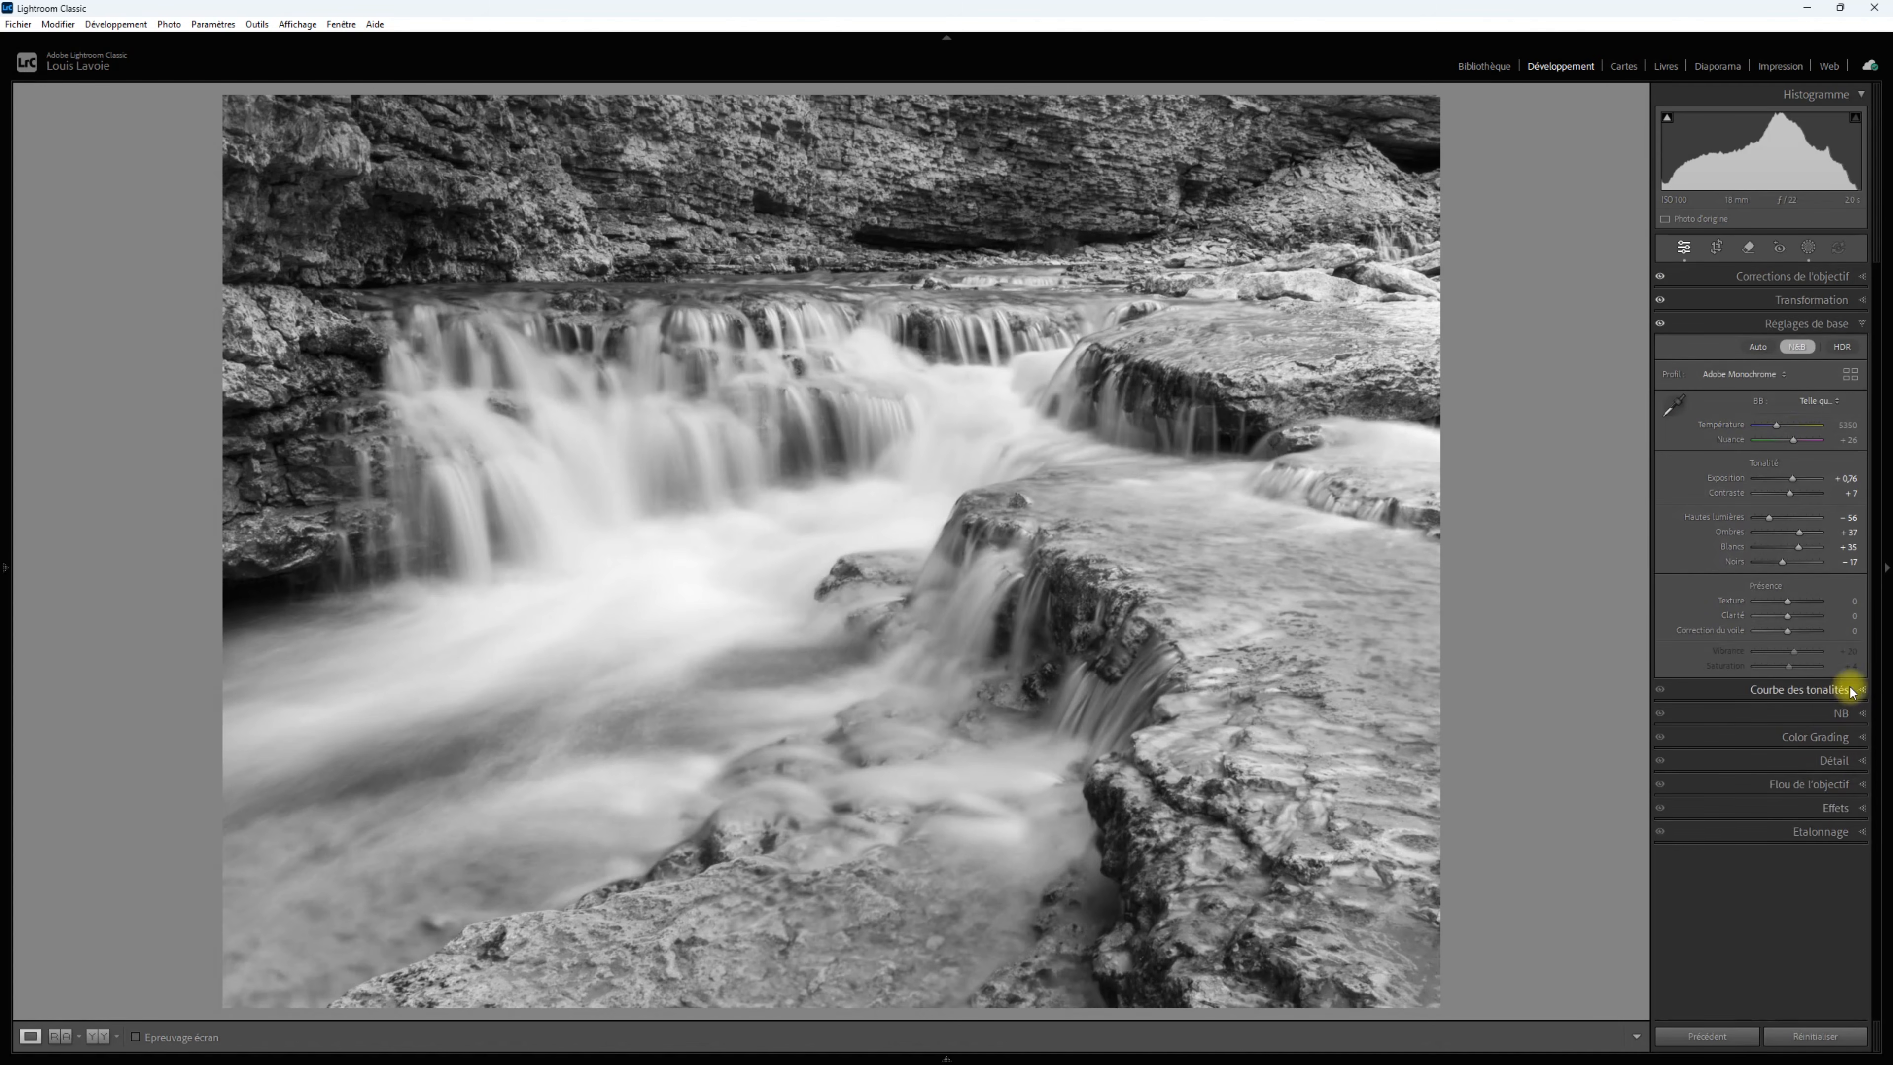
Try a post-crop vignette with an amount of −27 and reset it.
left_click(1866, 812)
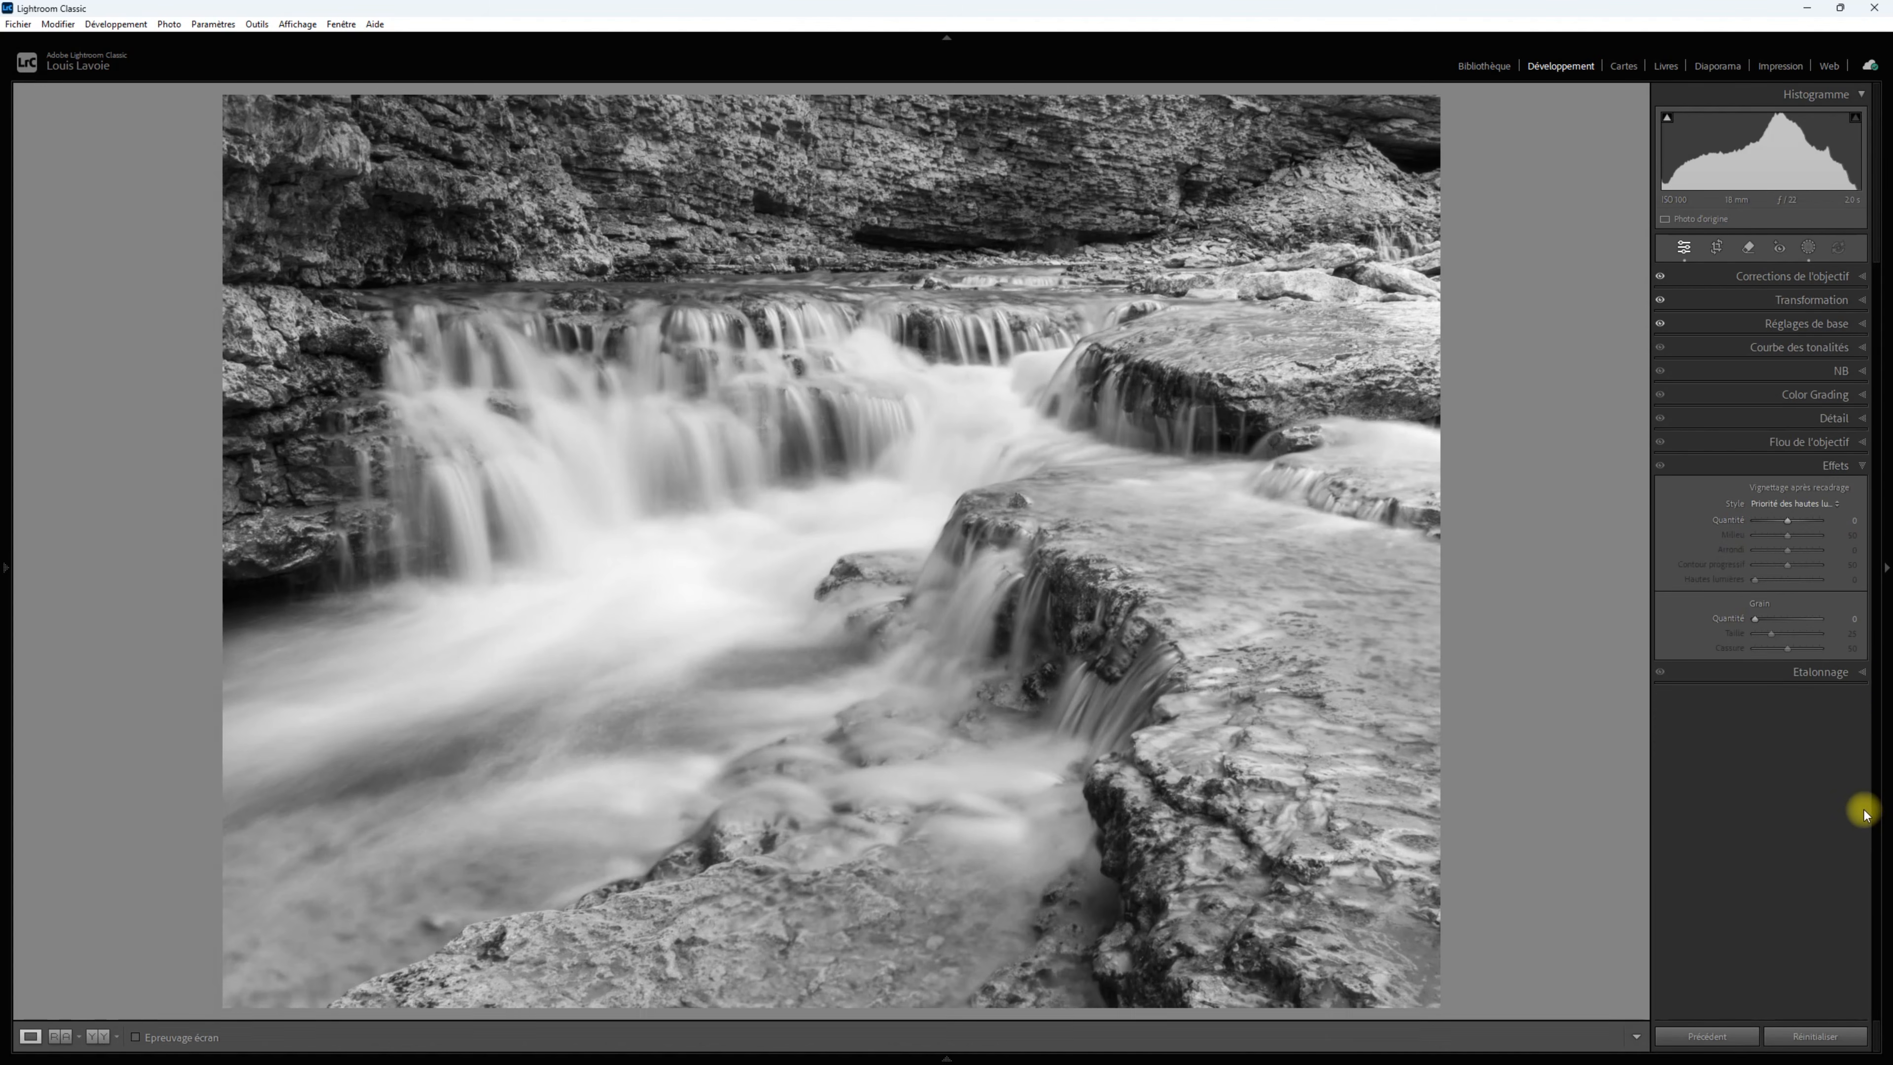
left_click_drag(1789, 524, 1780, 527)
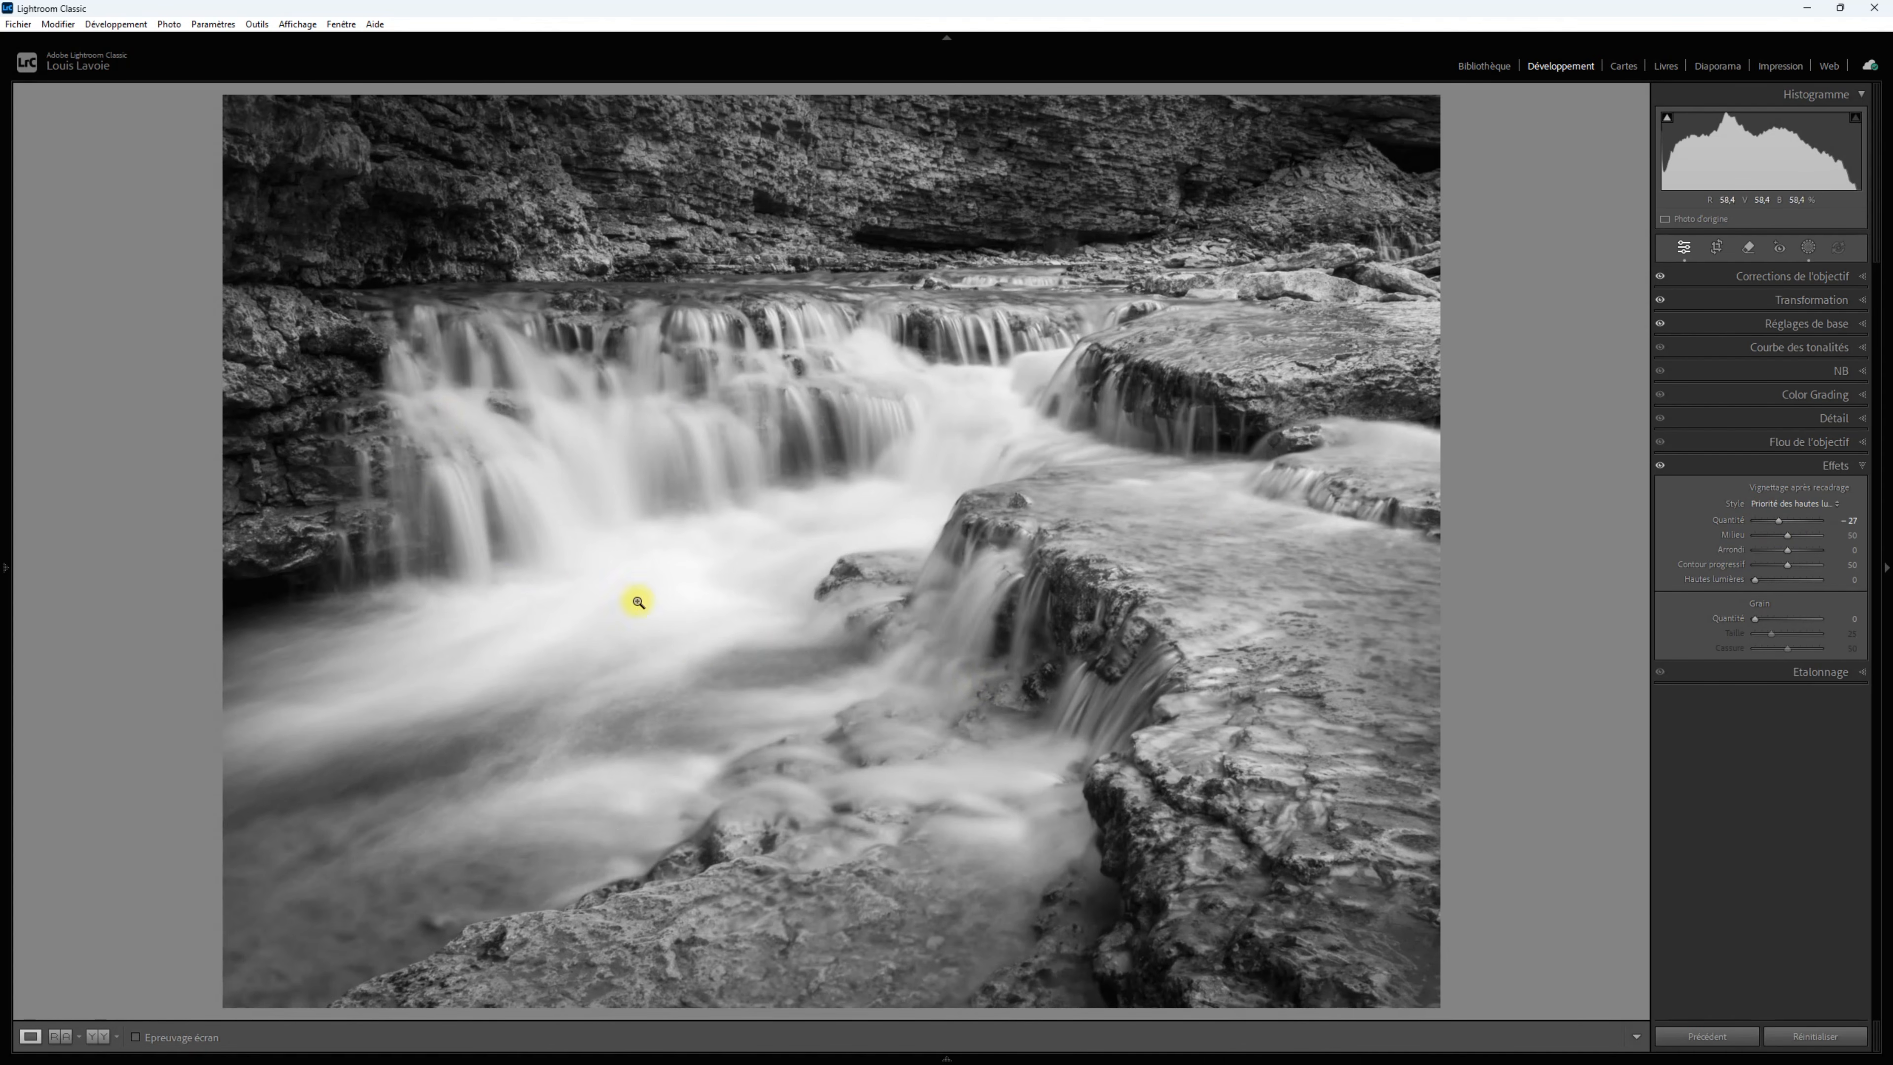
double_click(1735, 521)
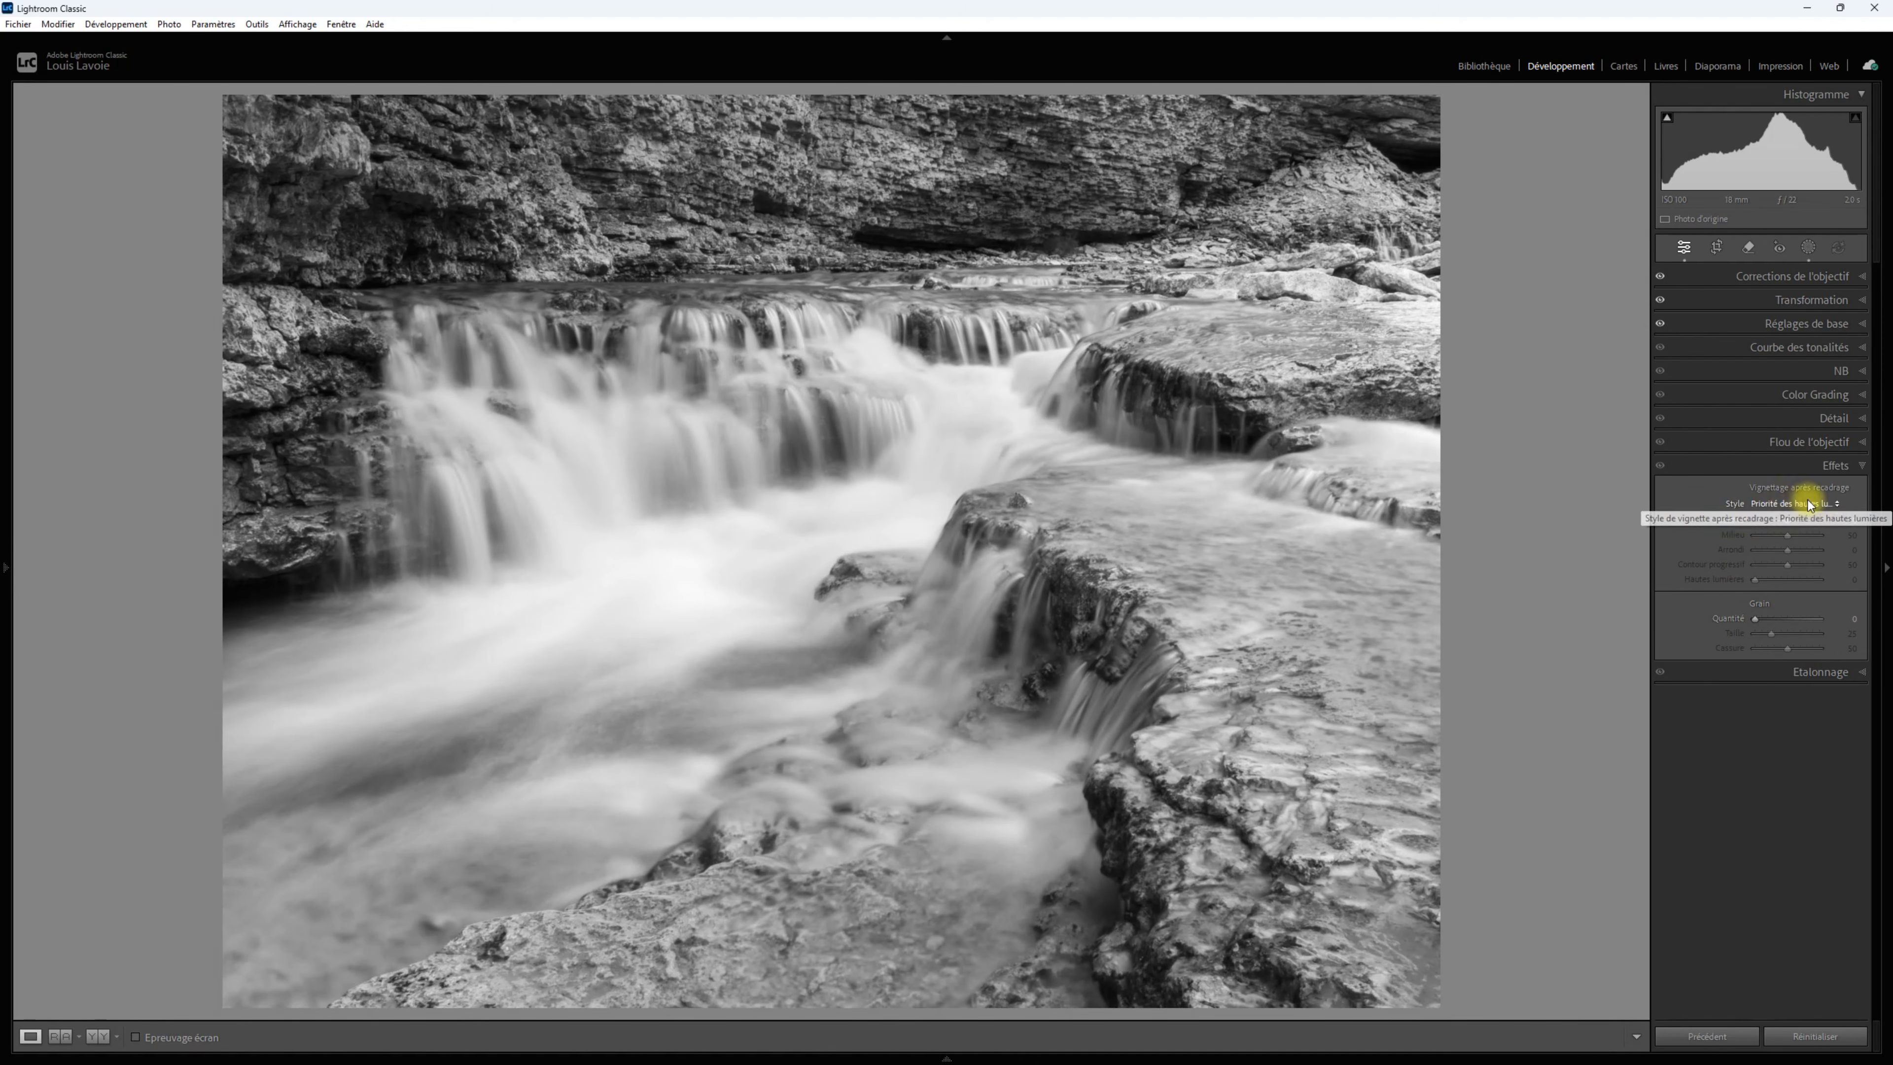
left_click(1862, 467)
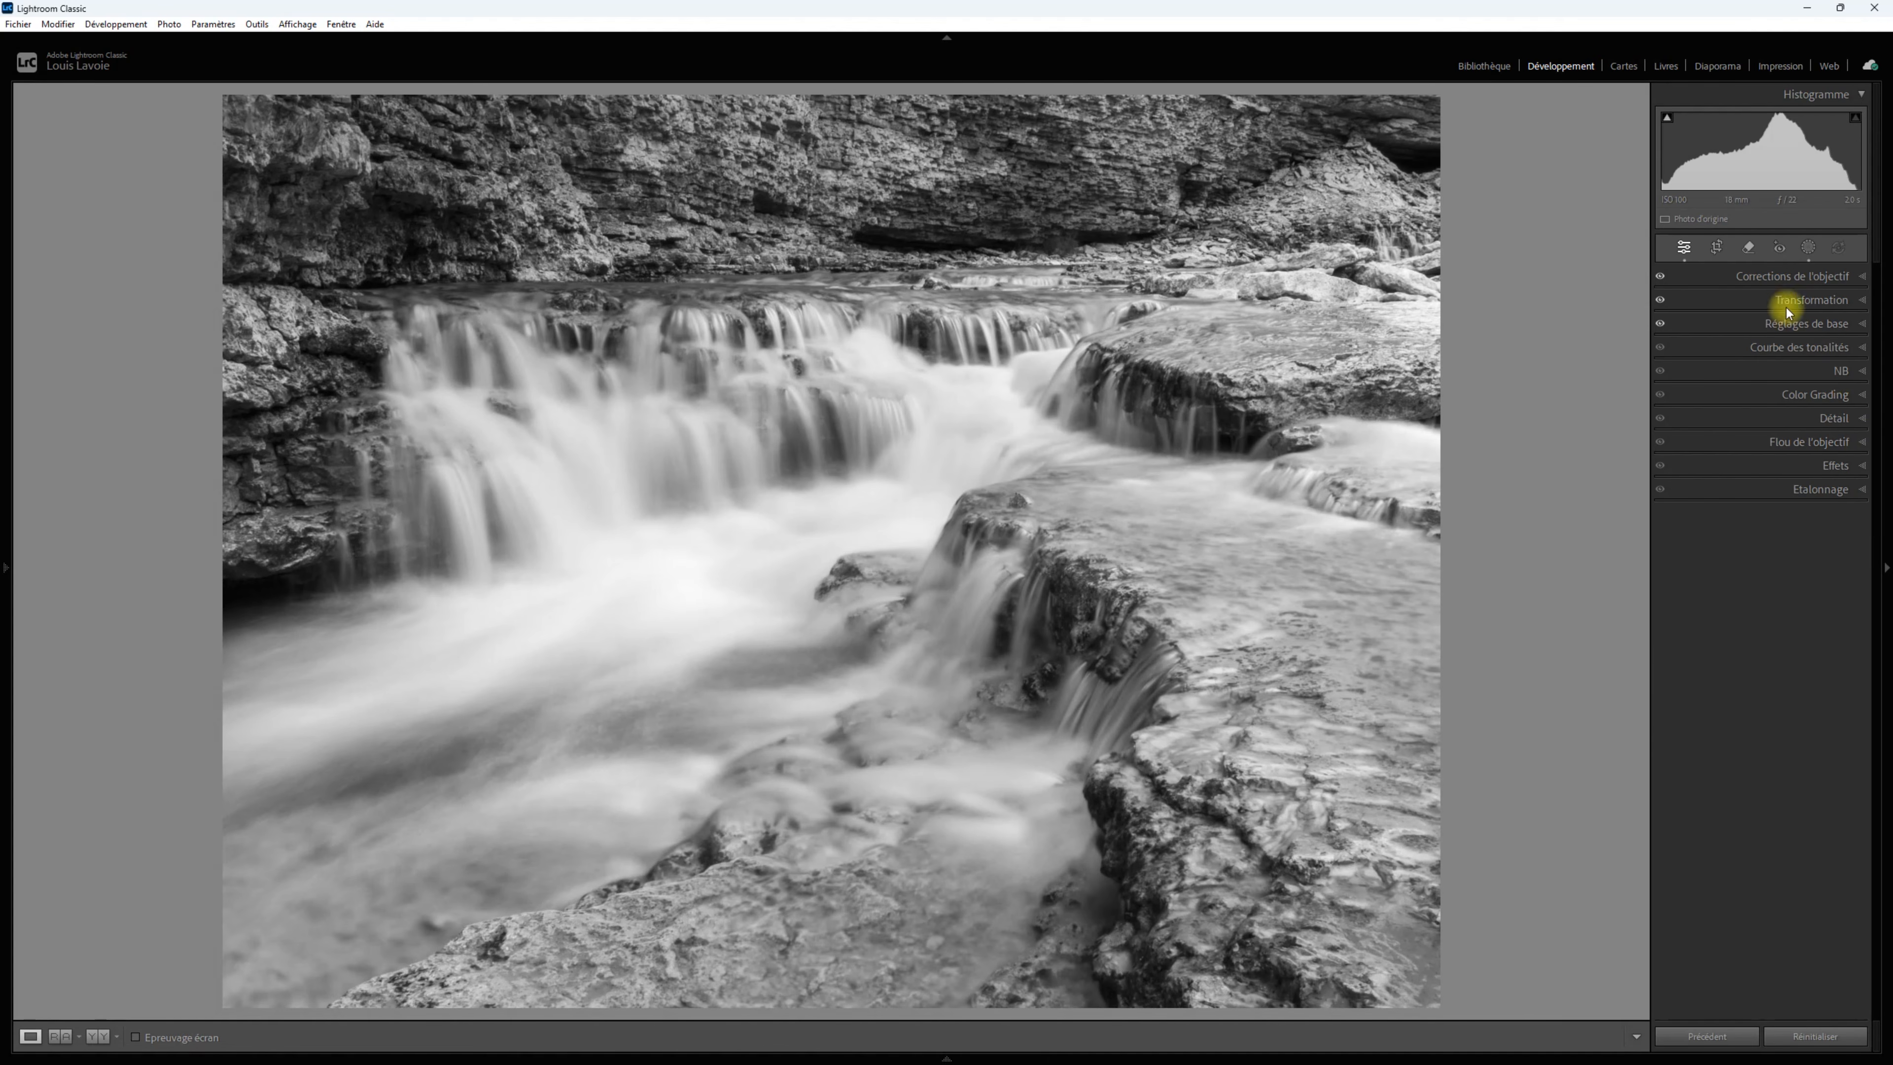
Add a tilted radial gradient mask over the large rock ledge on the photo's right side and set its exposure to −0.66.
left_click(1809, 247)
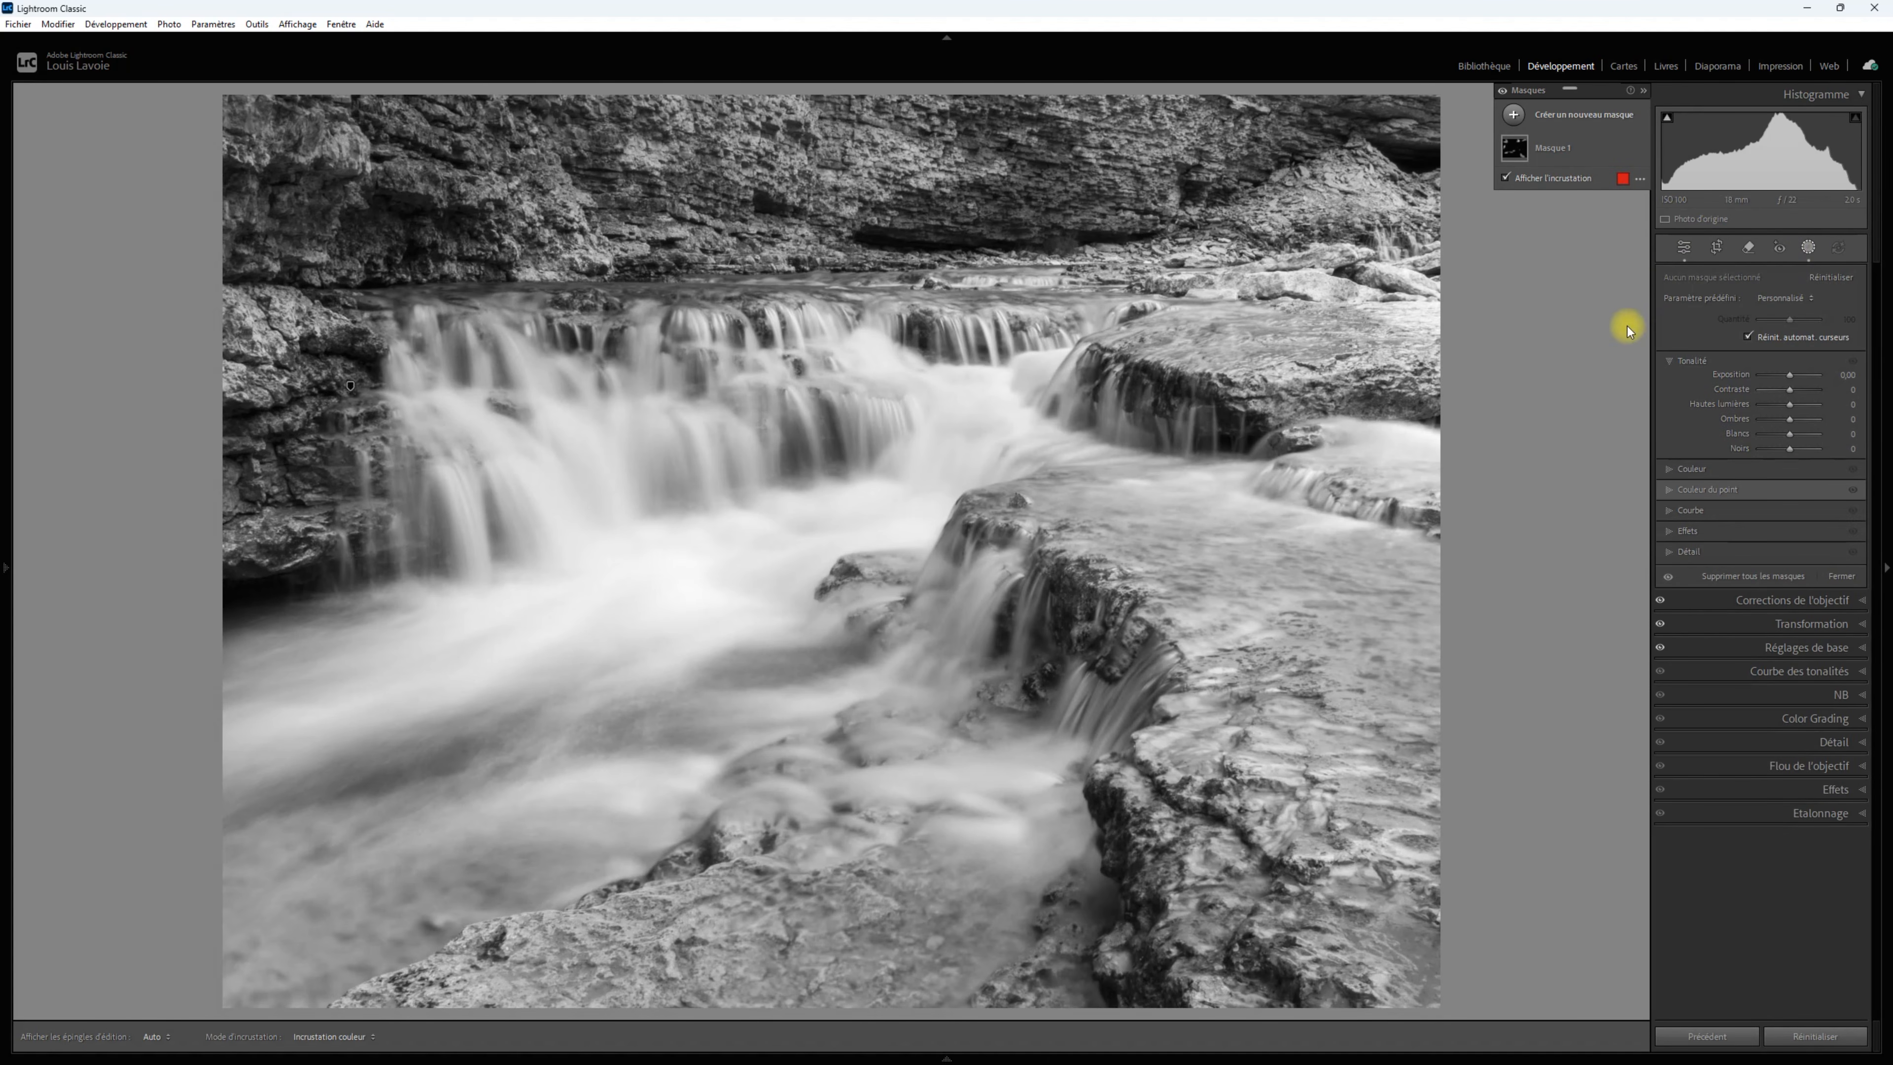
left_click(1513, 115)
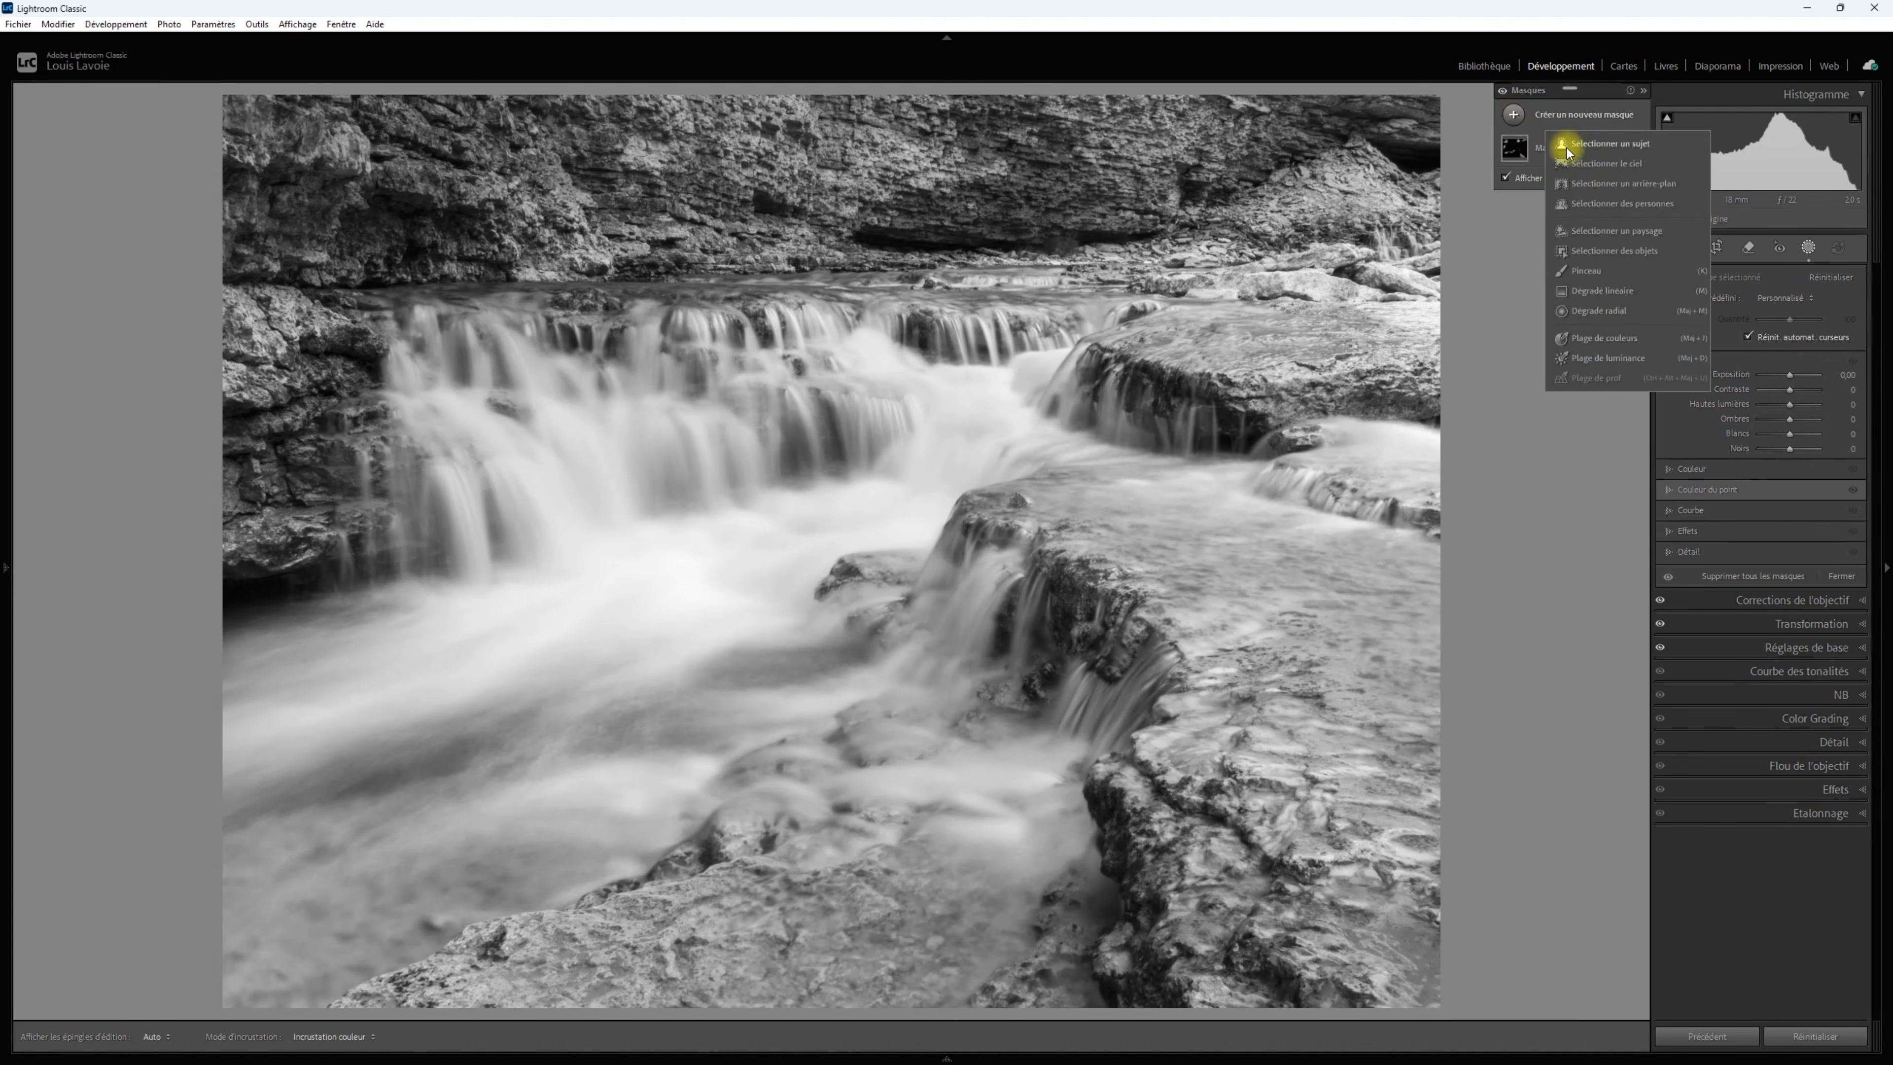
left_click(1621, 310)
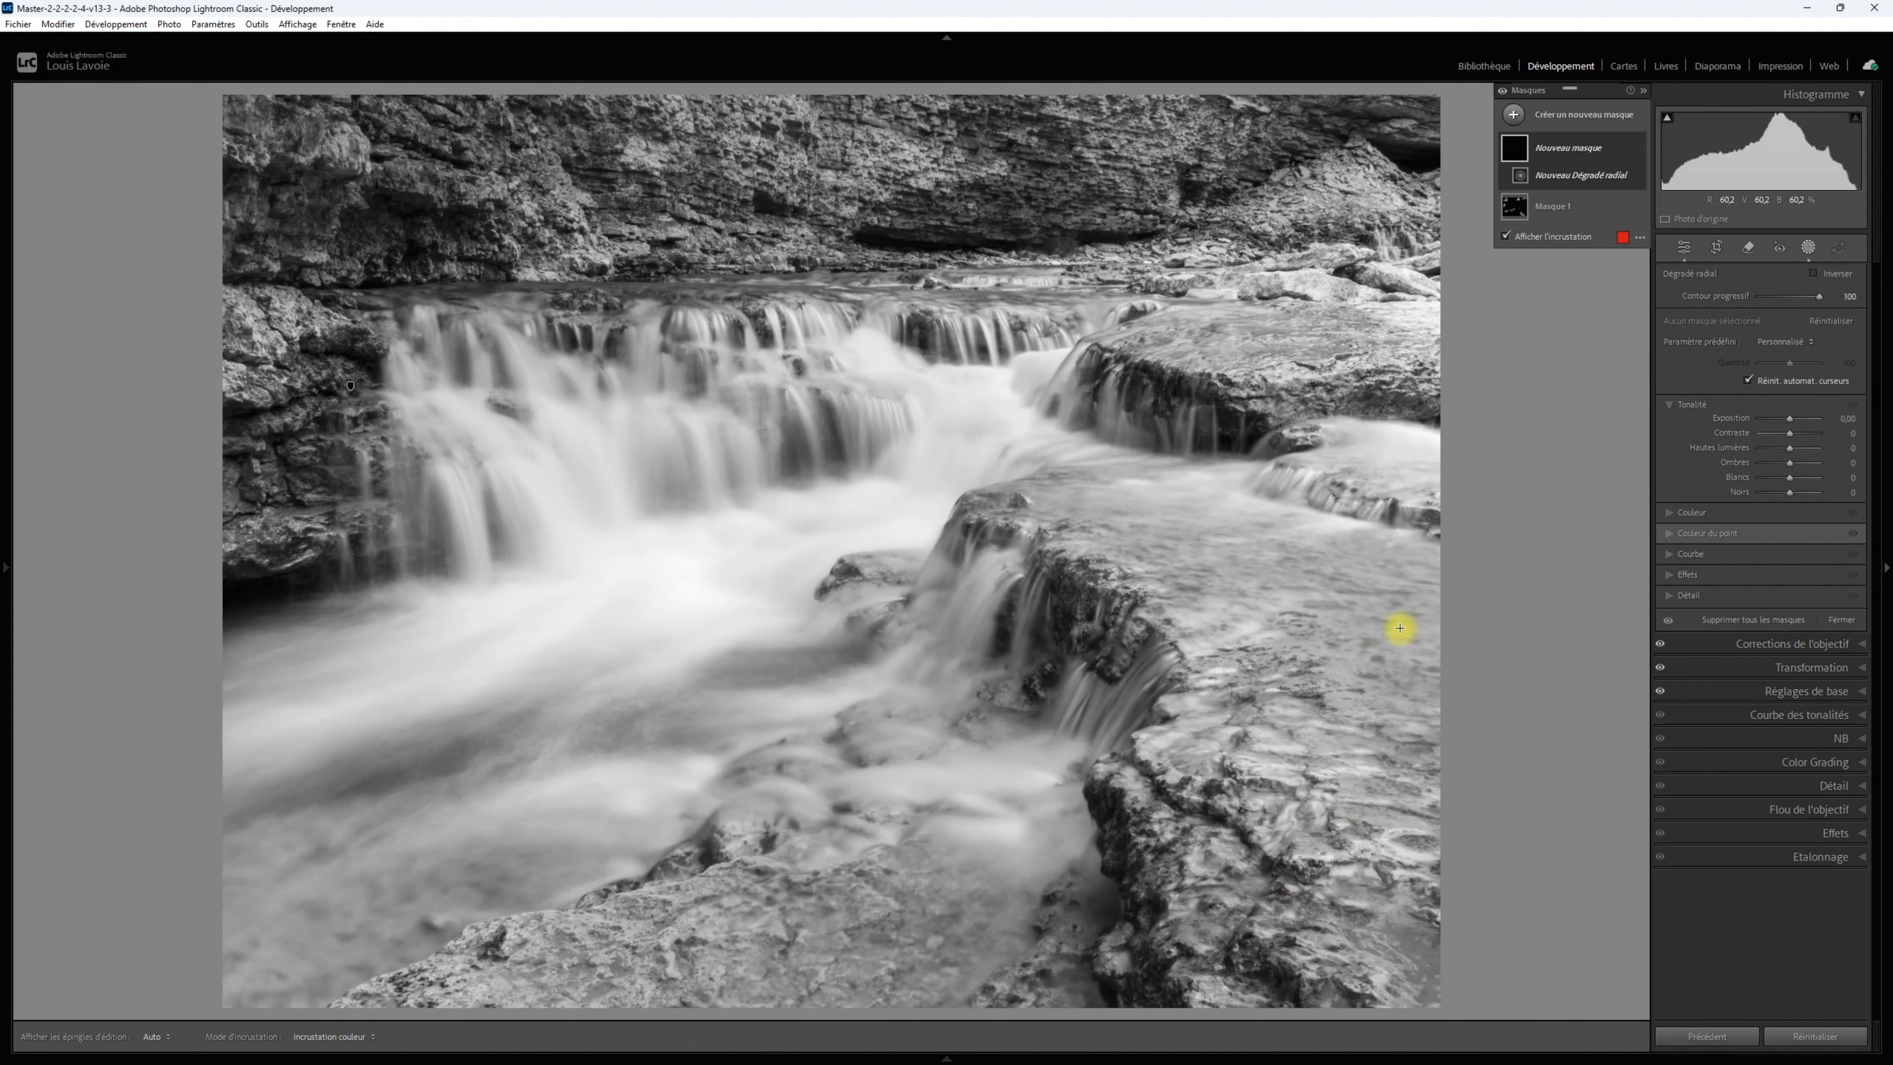
mouse_move(1280, 653)
left_mouse_down()
mouse_move(1349, 821)
mouse_move(1476, 997)
left_mouse_up()
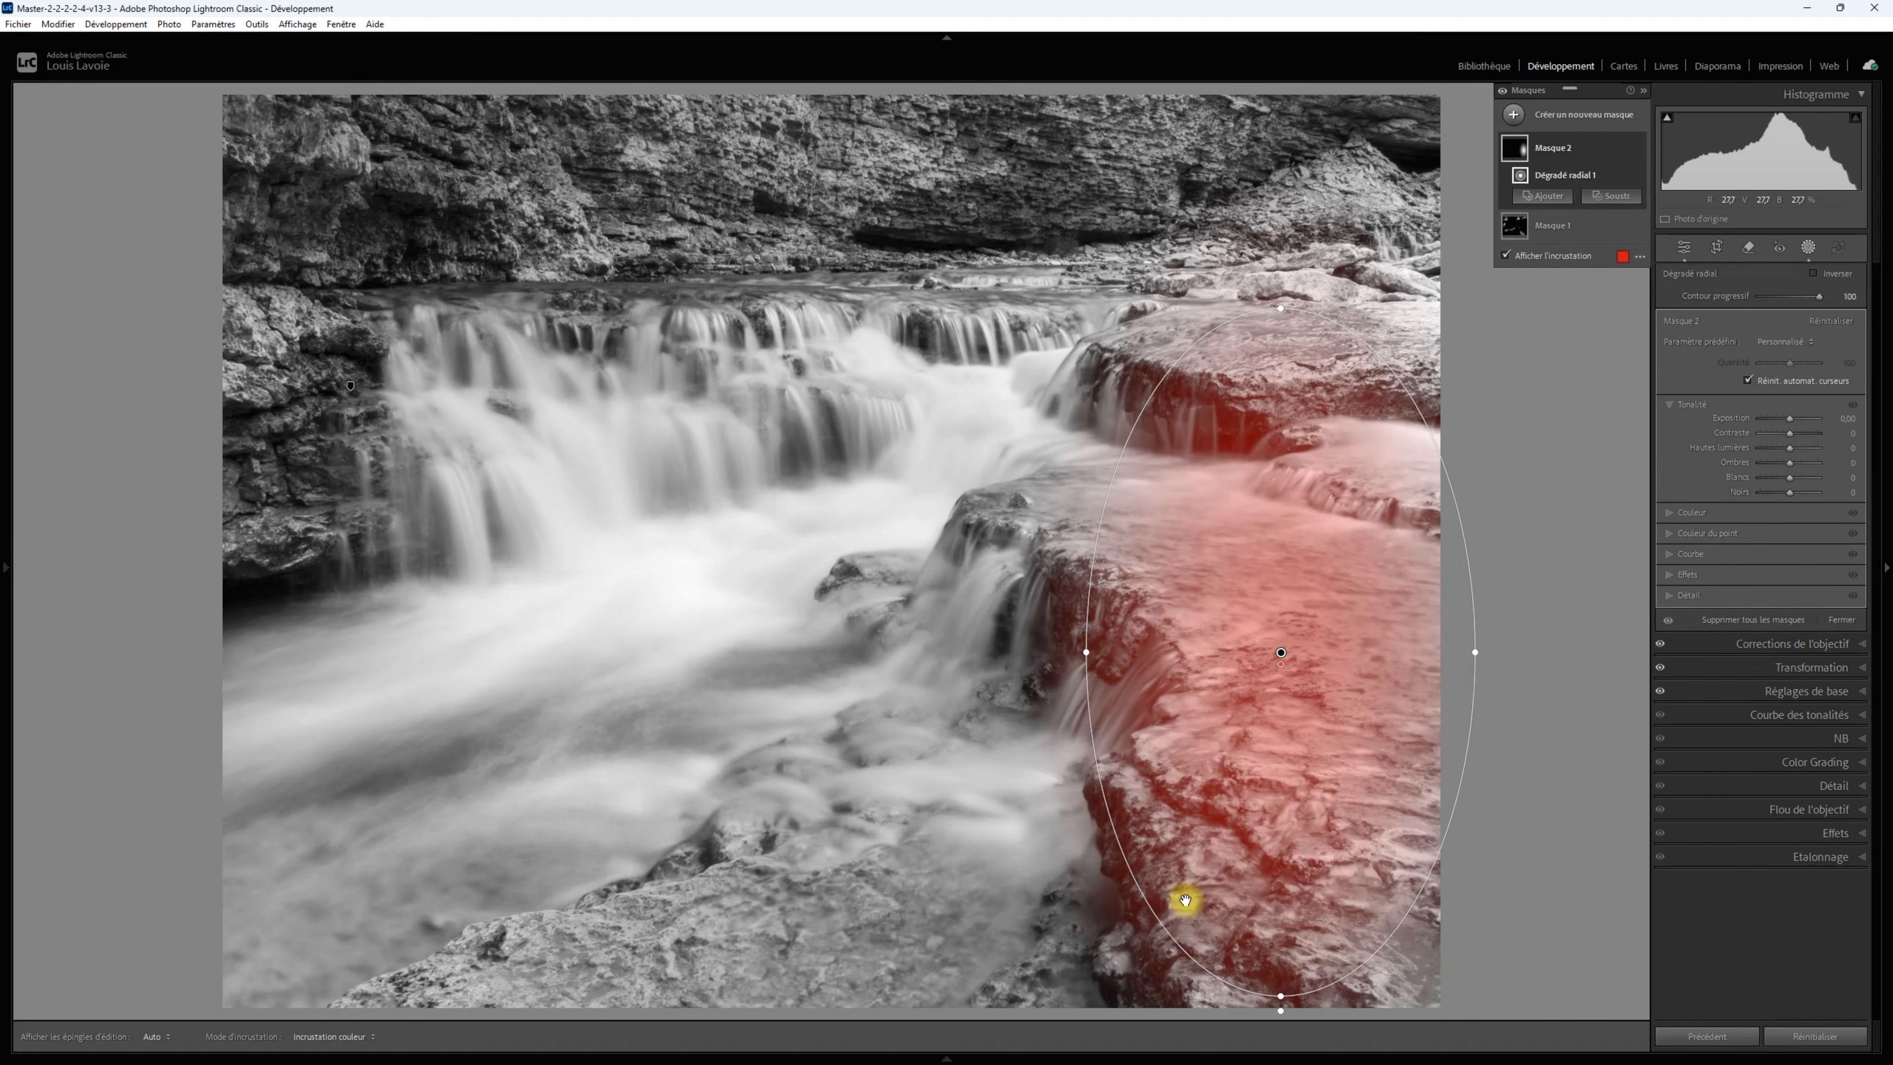
left_click_drag(1282, 1013, 1408, 999)
left_click_drag(1274, 655, 1299, 709)
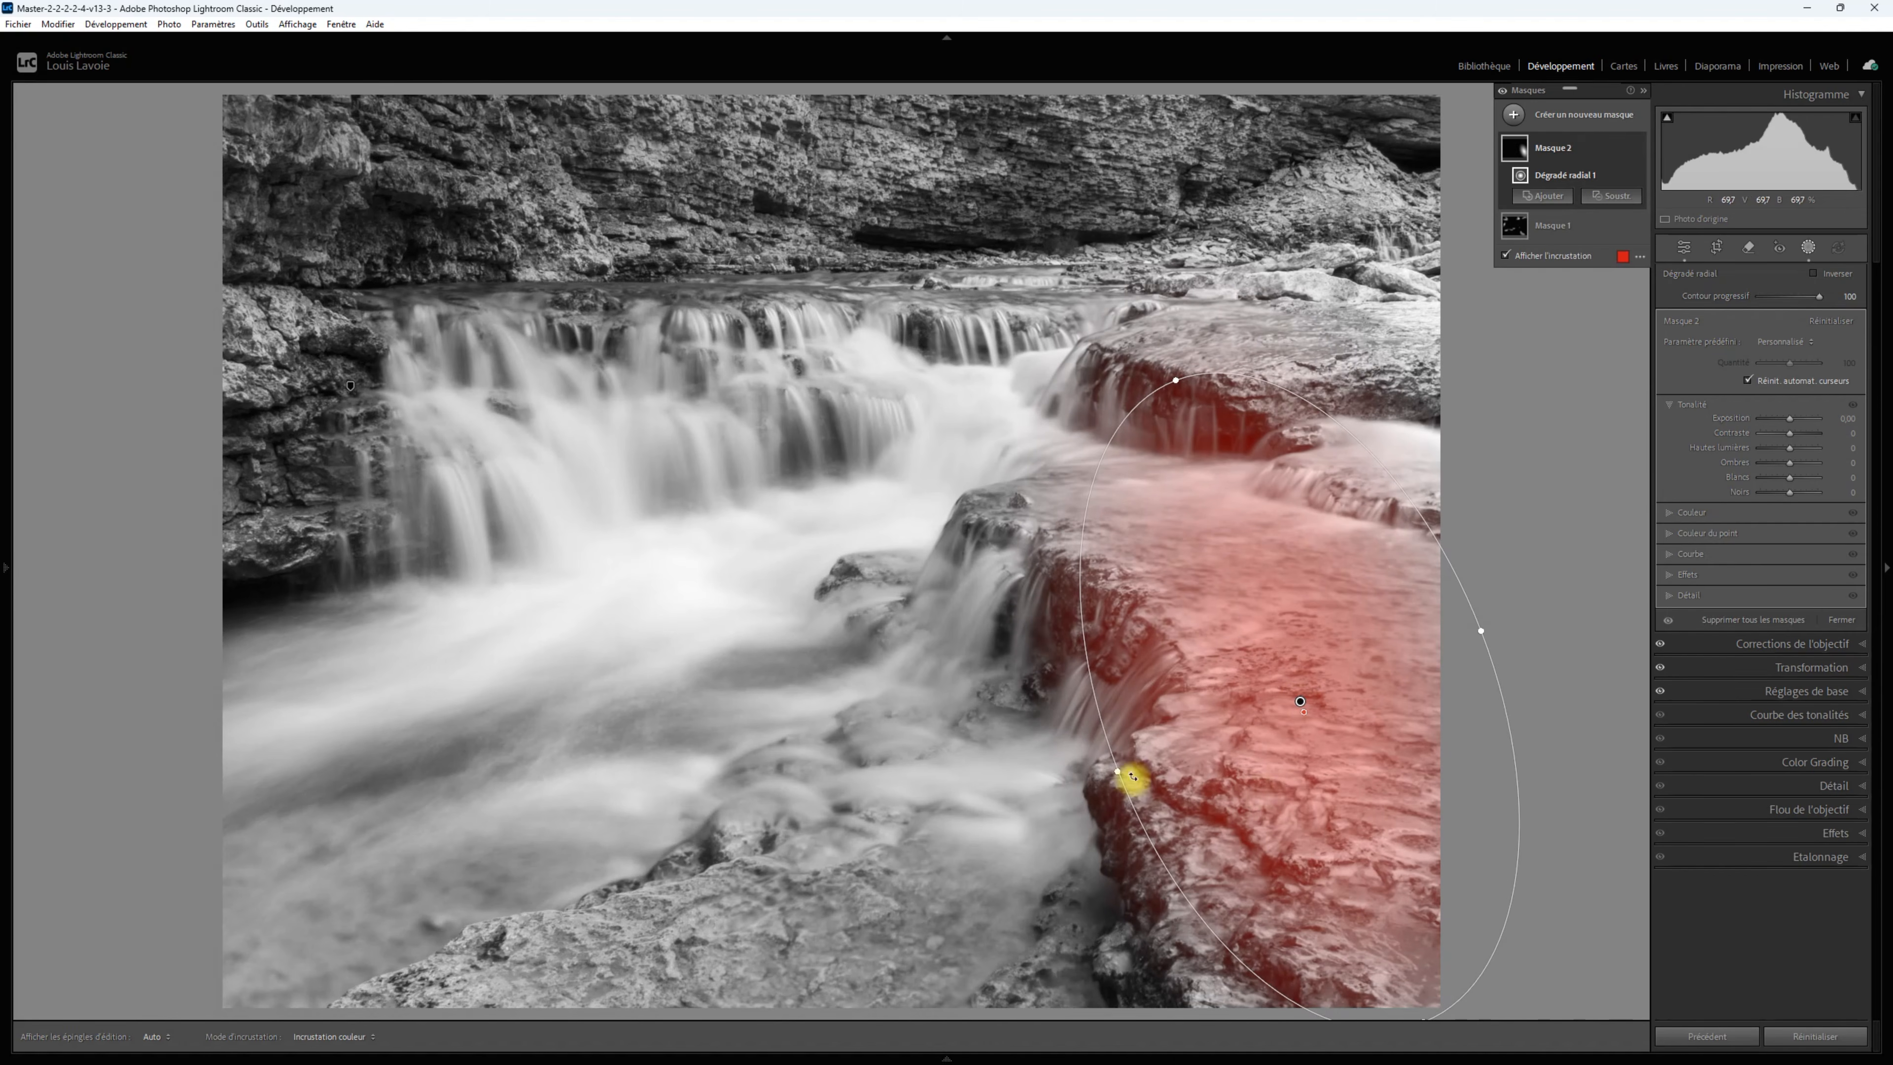
left_click_drag(1118, 780, 1100, 780)
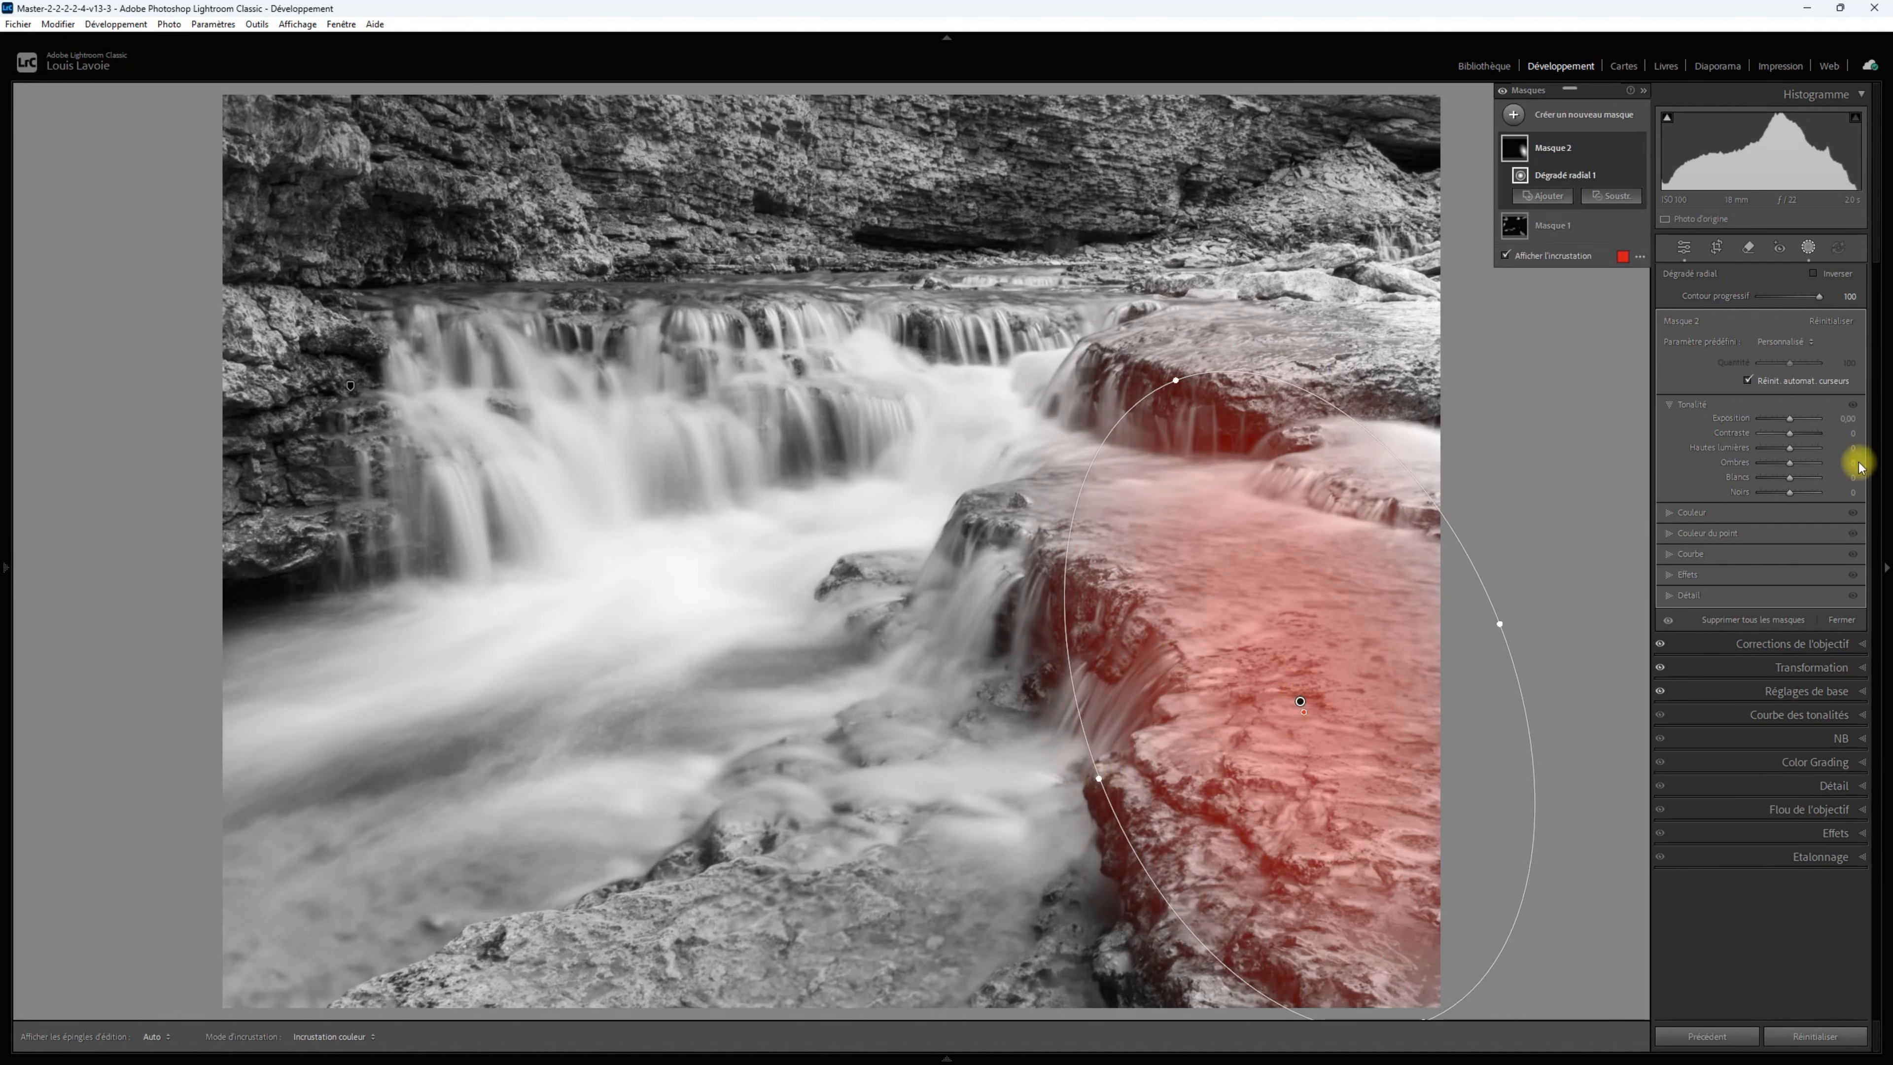
left_click_drag(1790, 424, 1786, 425)
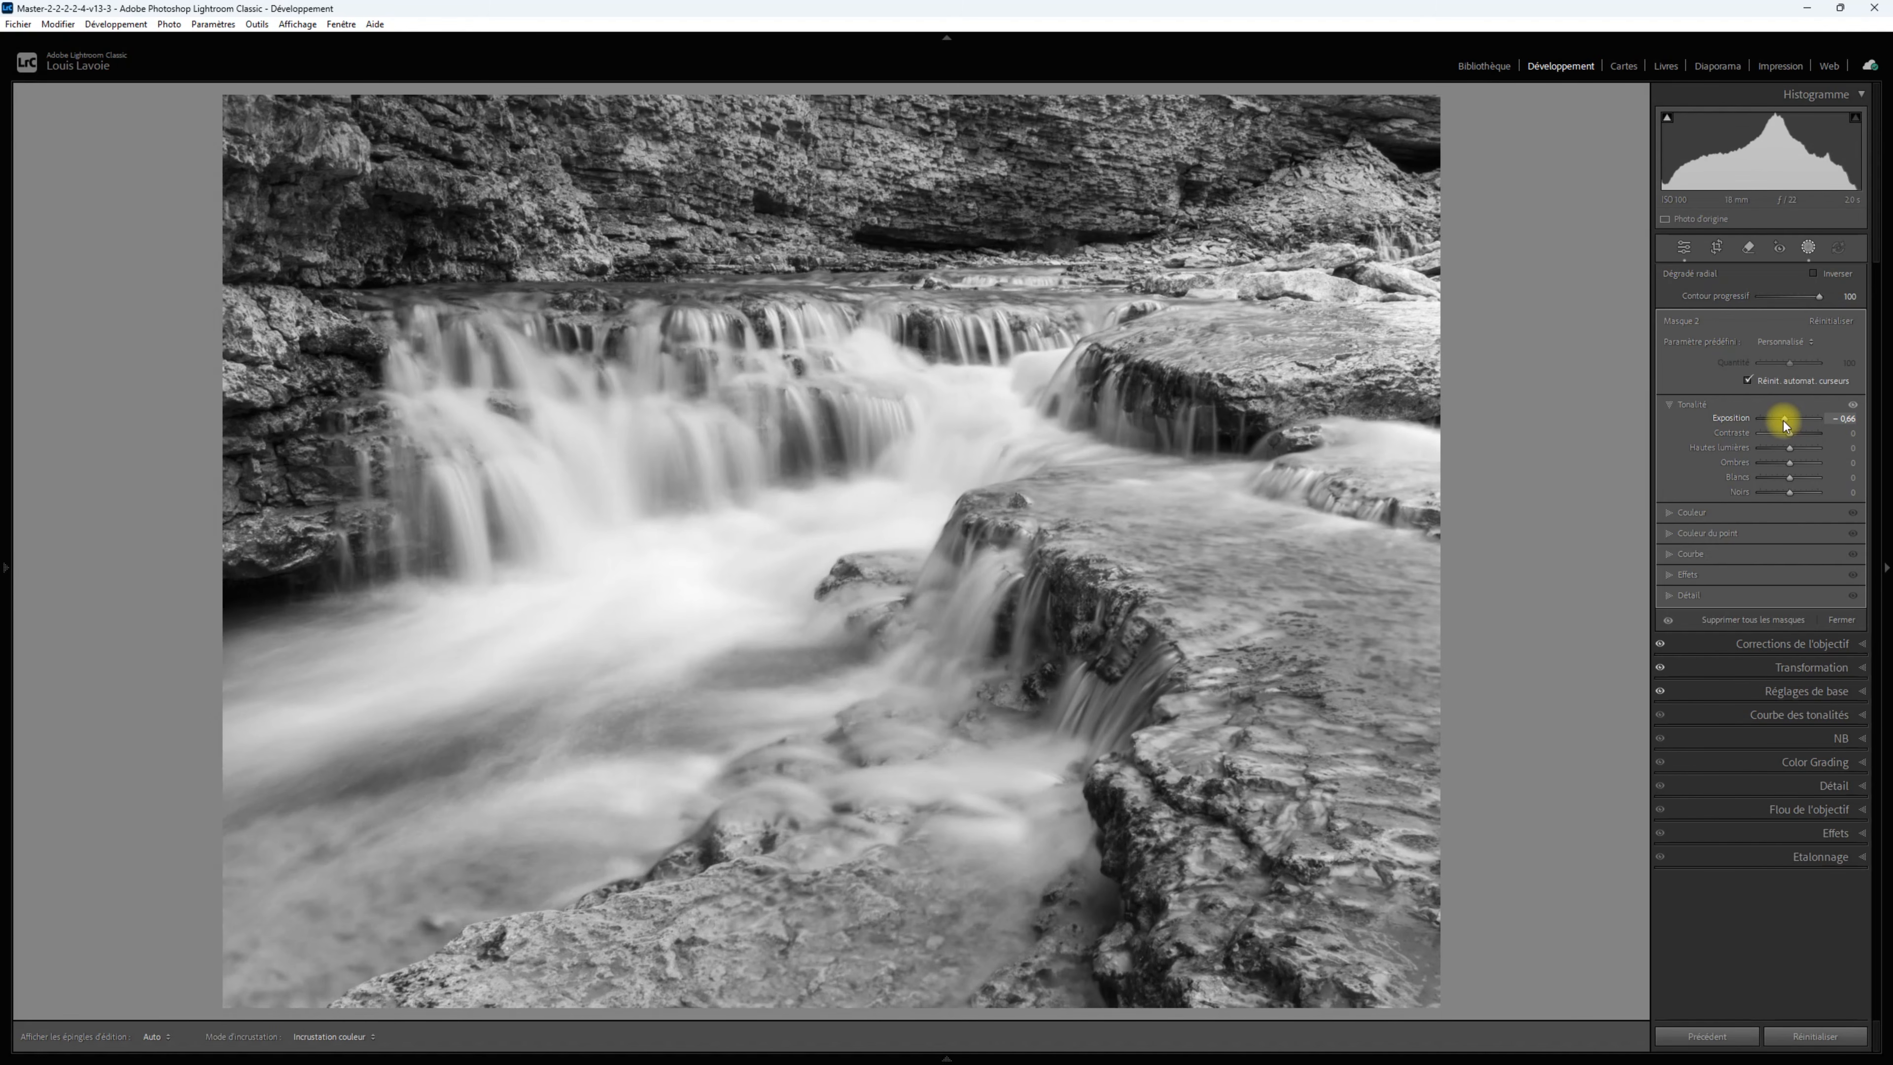
left_click_drag(1786, 425, 1785, 425)
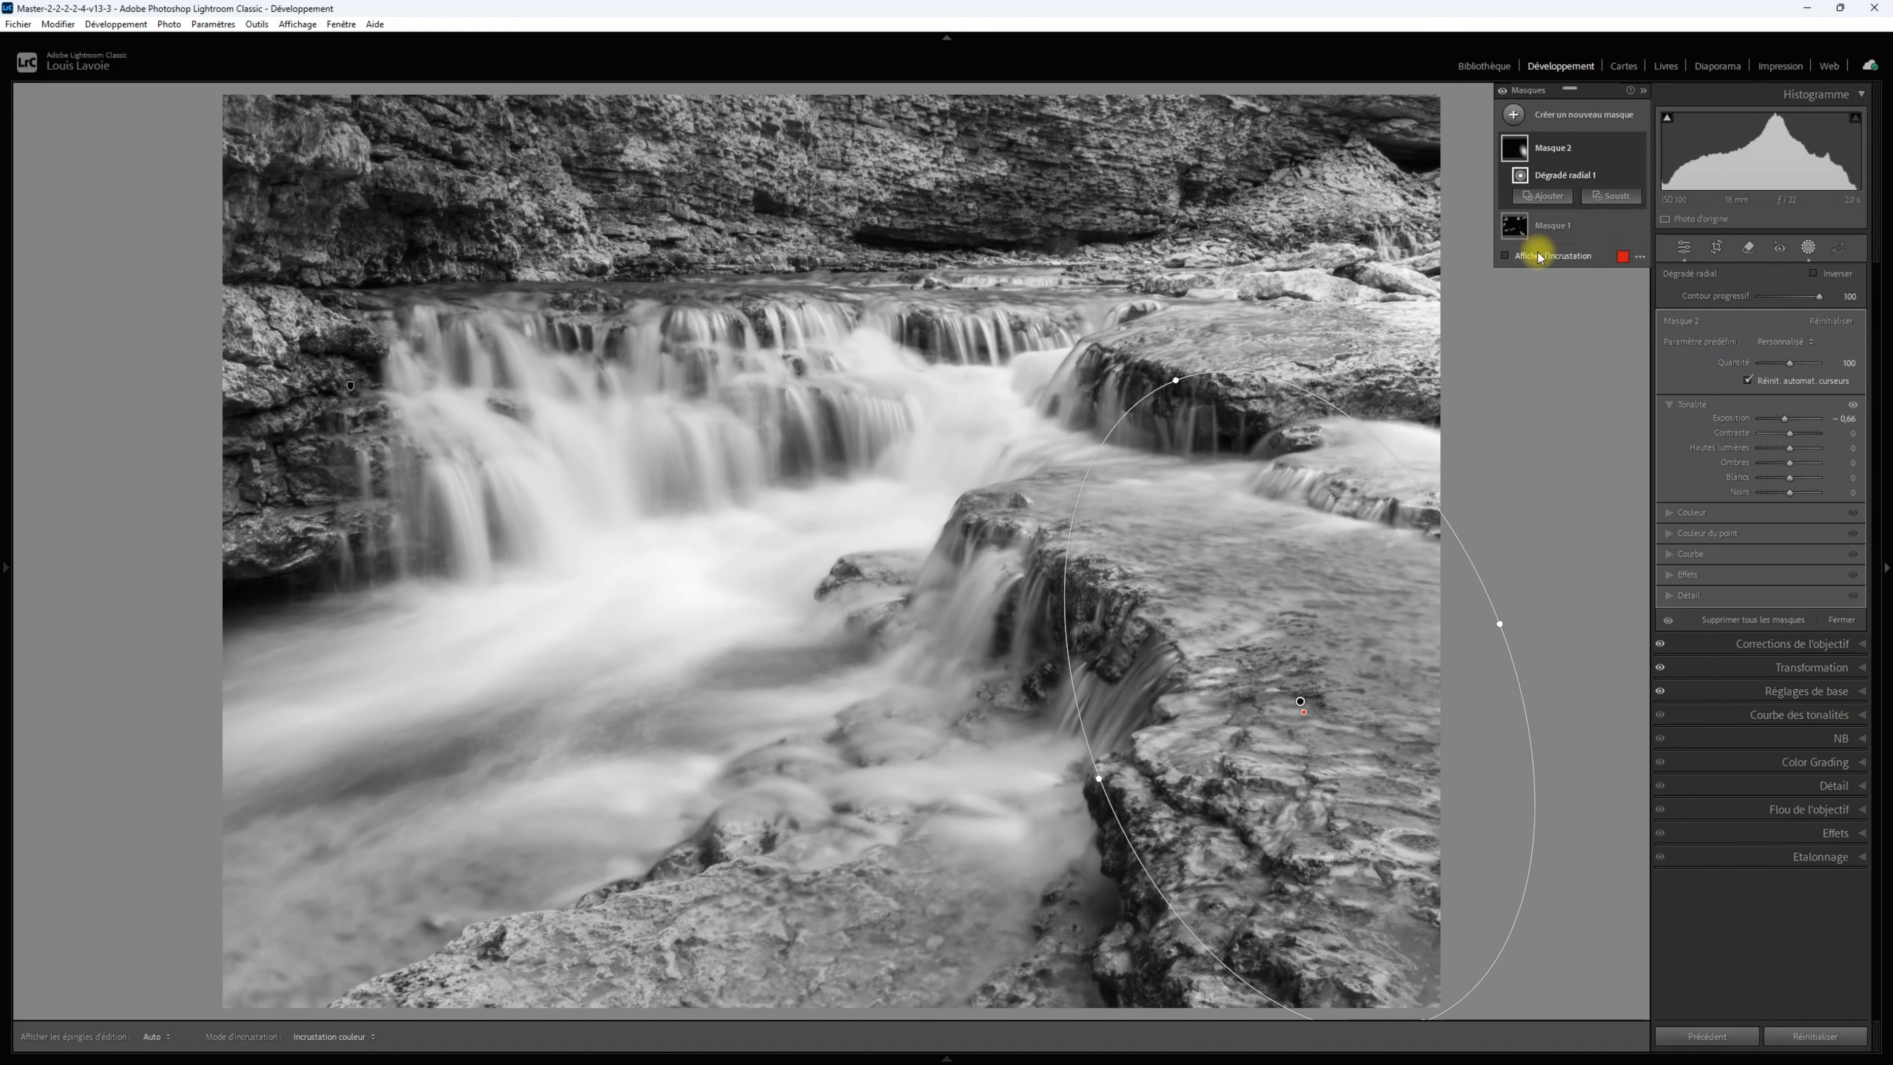
Add a second radial gradient mask, tilted to follow the bottom foreground rock, and set its exposure to −0.66.
left_click(1513, 114)
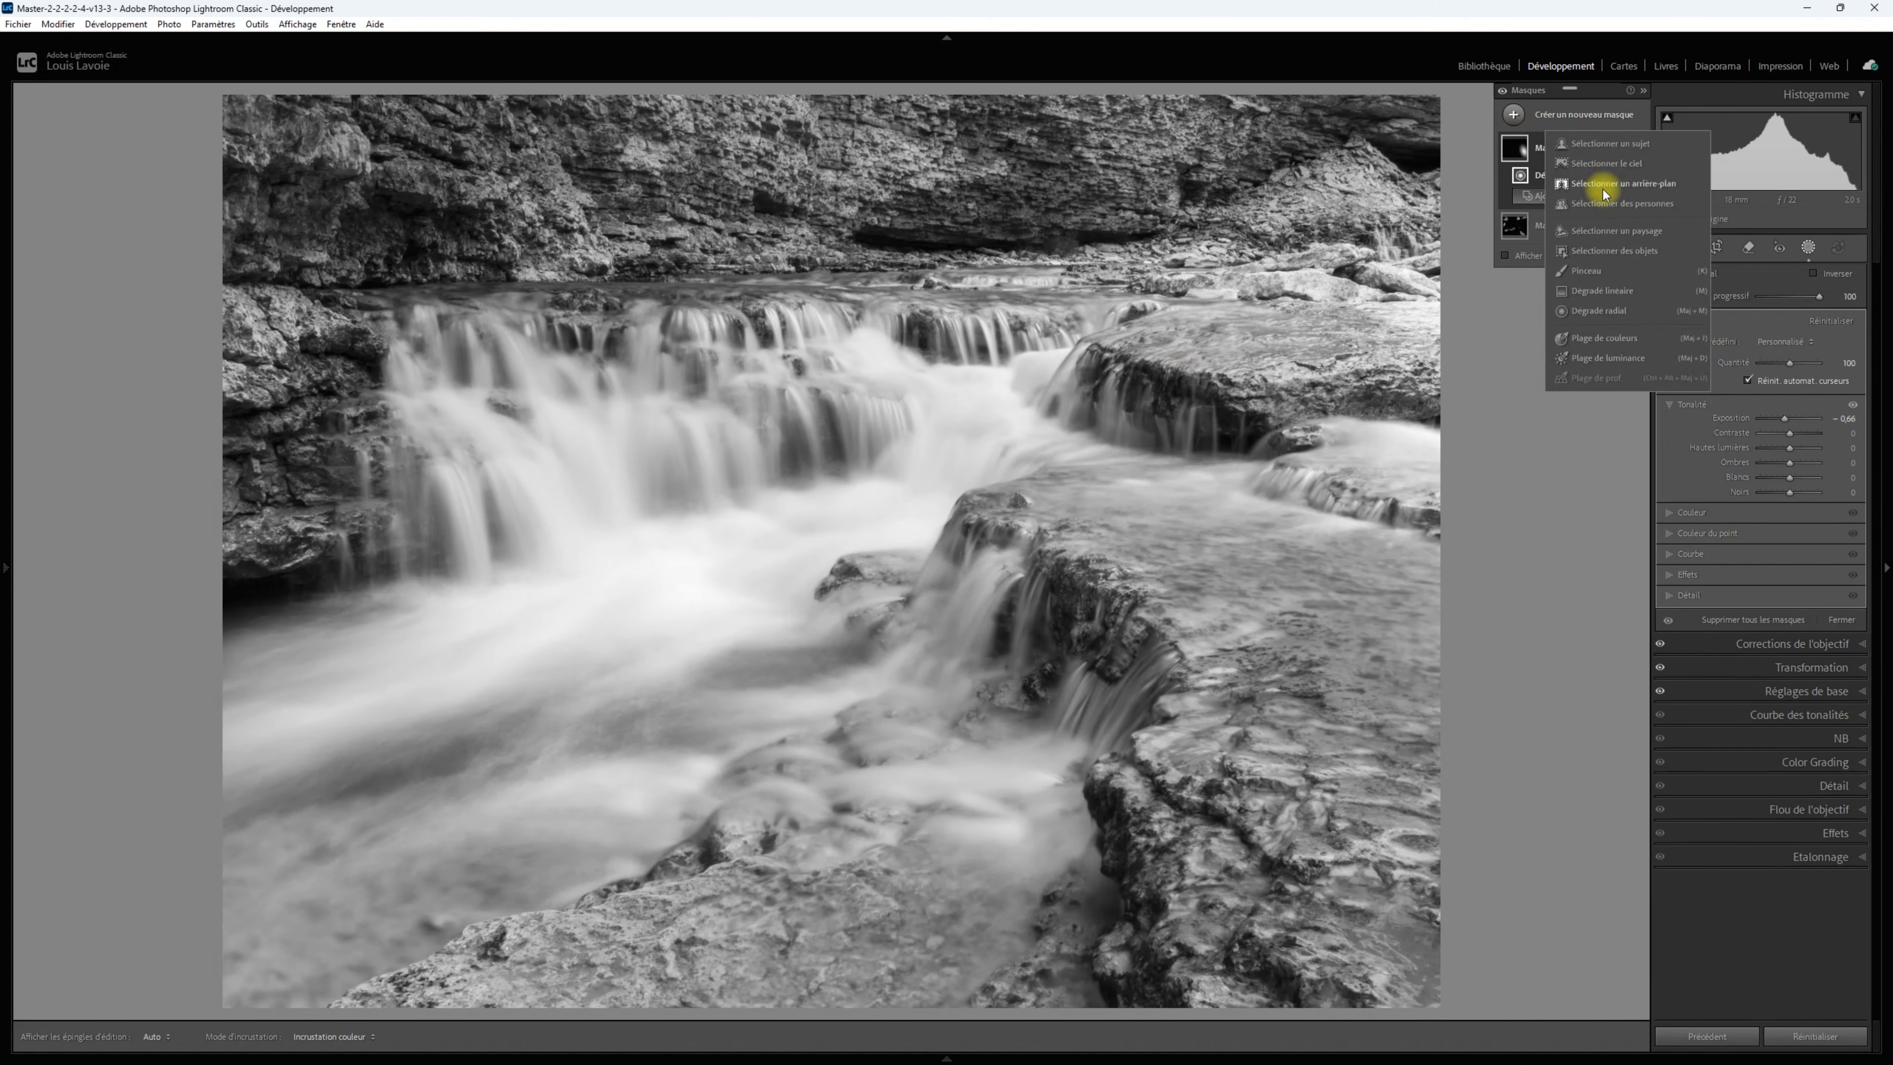
left_click(1611, 308)
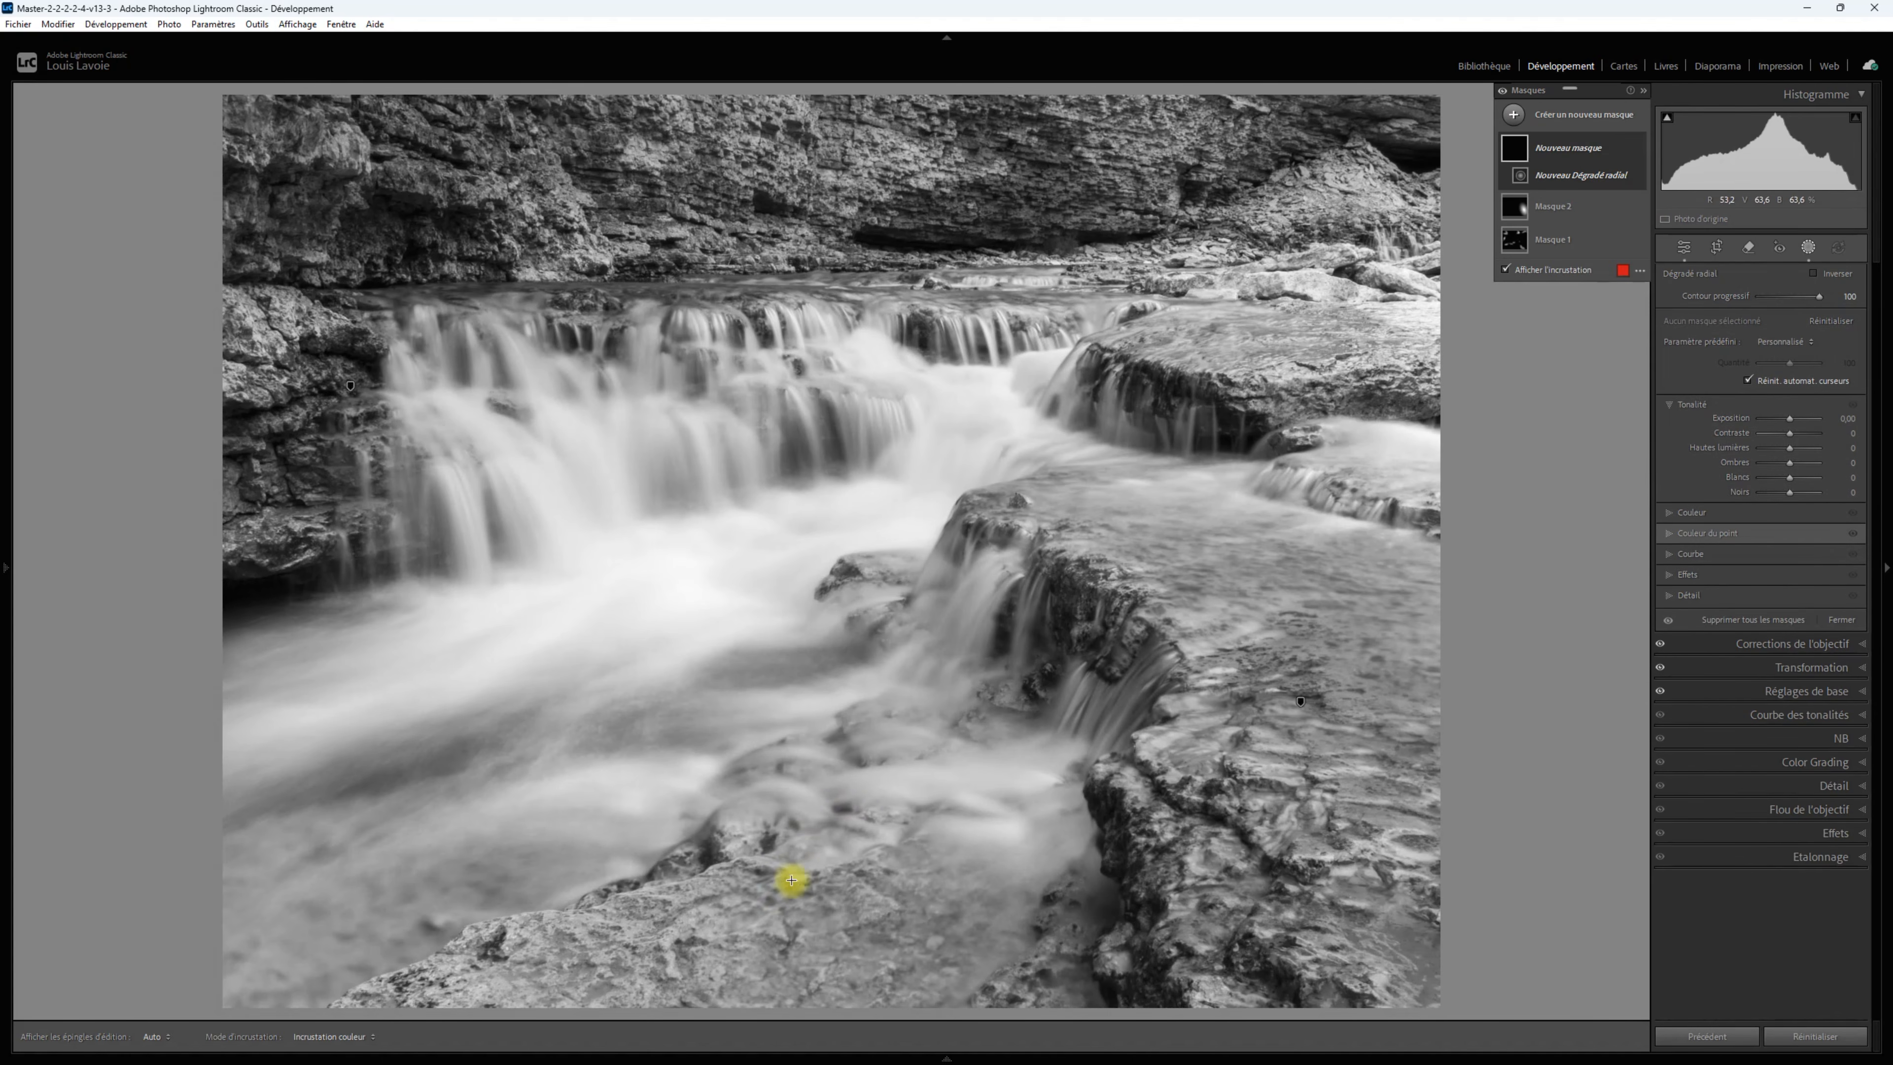
left_click_drag(735, 954, 1020, 923)
left_click_drag(735, 916, 736, 850)
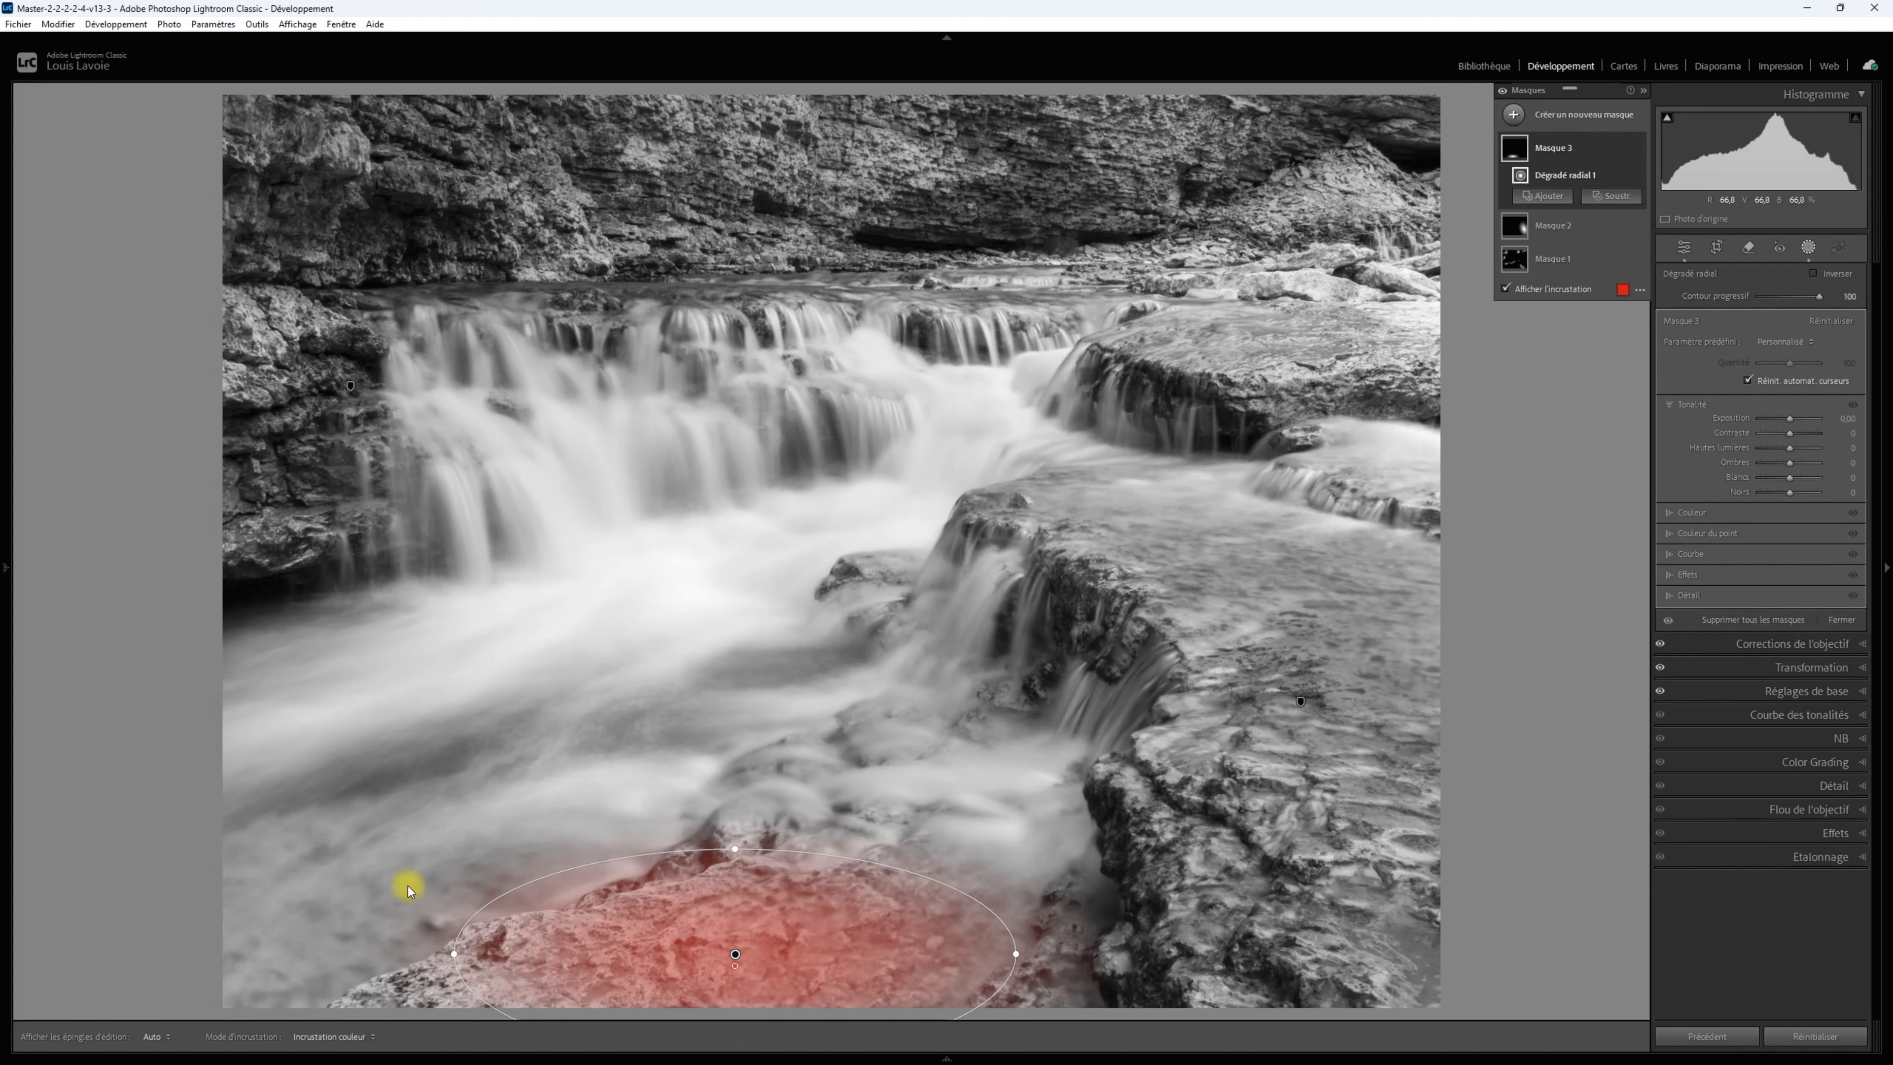
left_click_drag(798, 939, 808, 867)
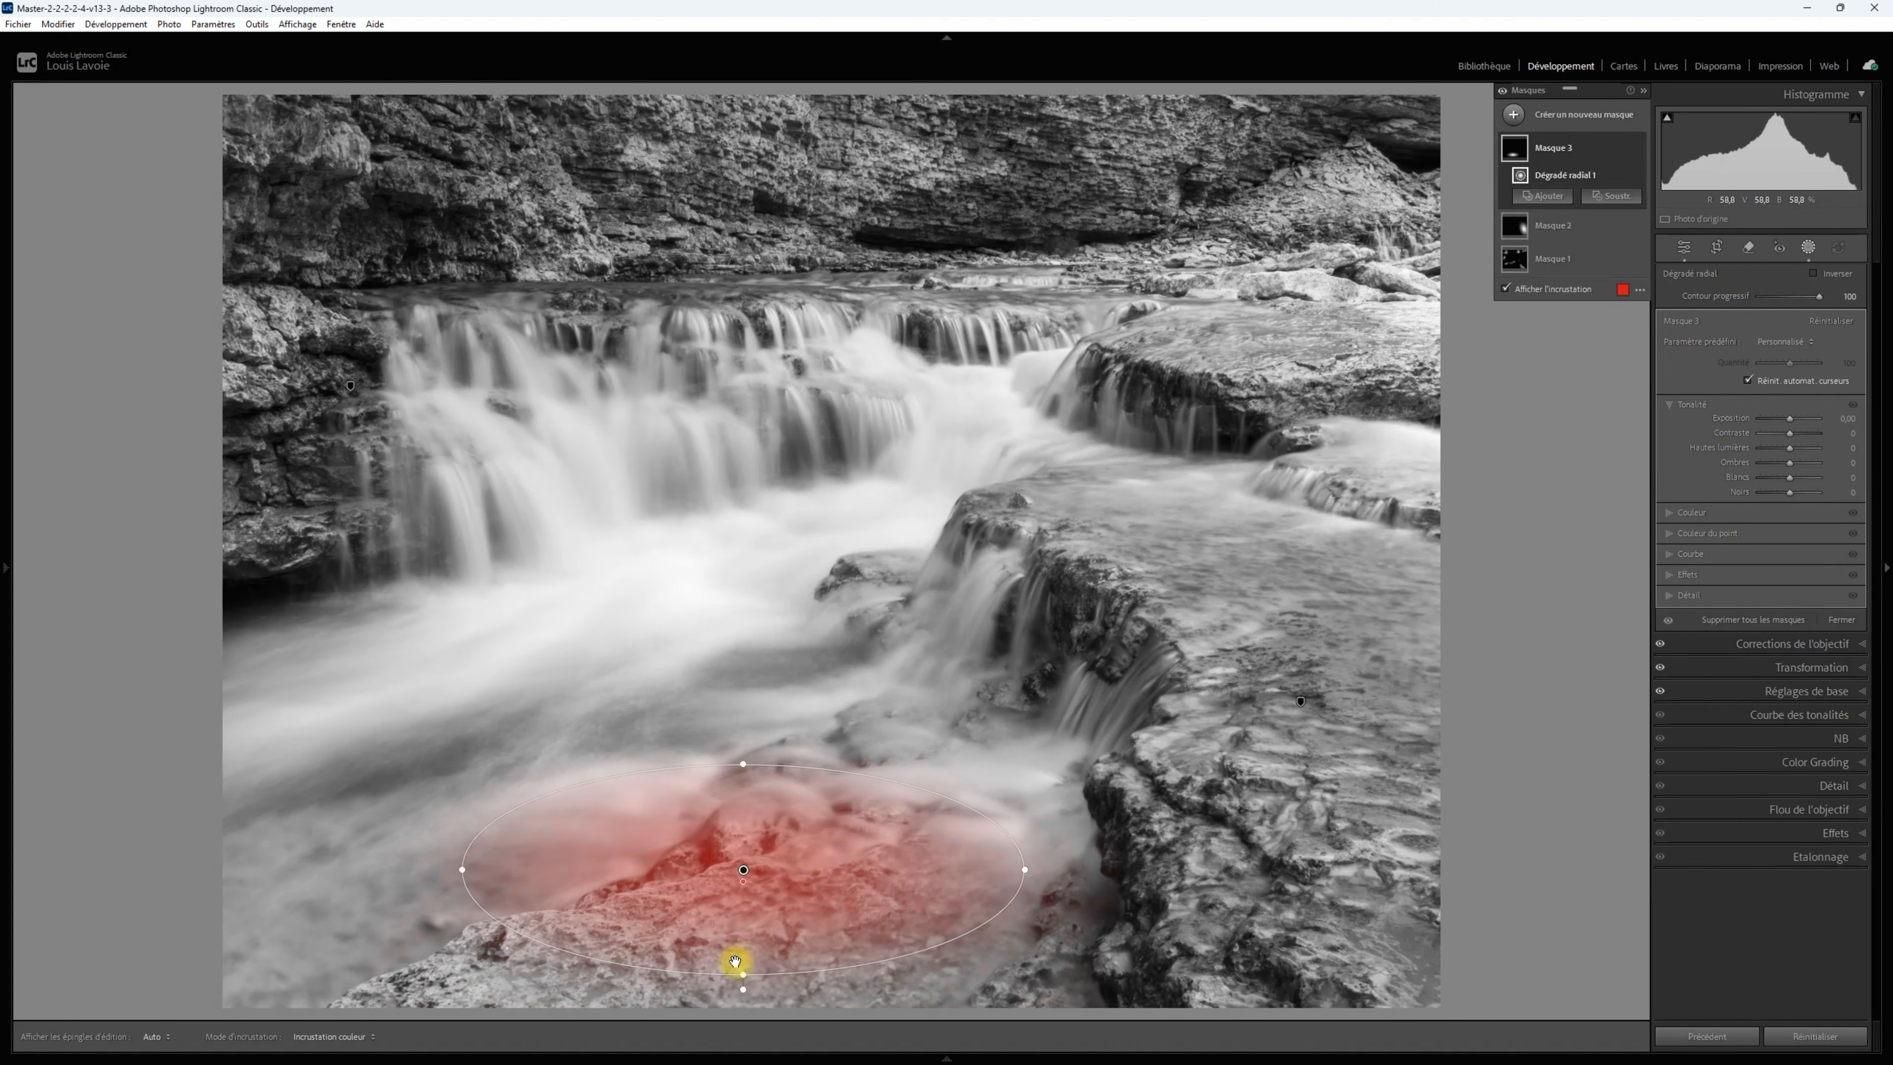
left_click_drag(743, 986, 793, 981)
left_click_drag(741, 874, 756, 917)
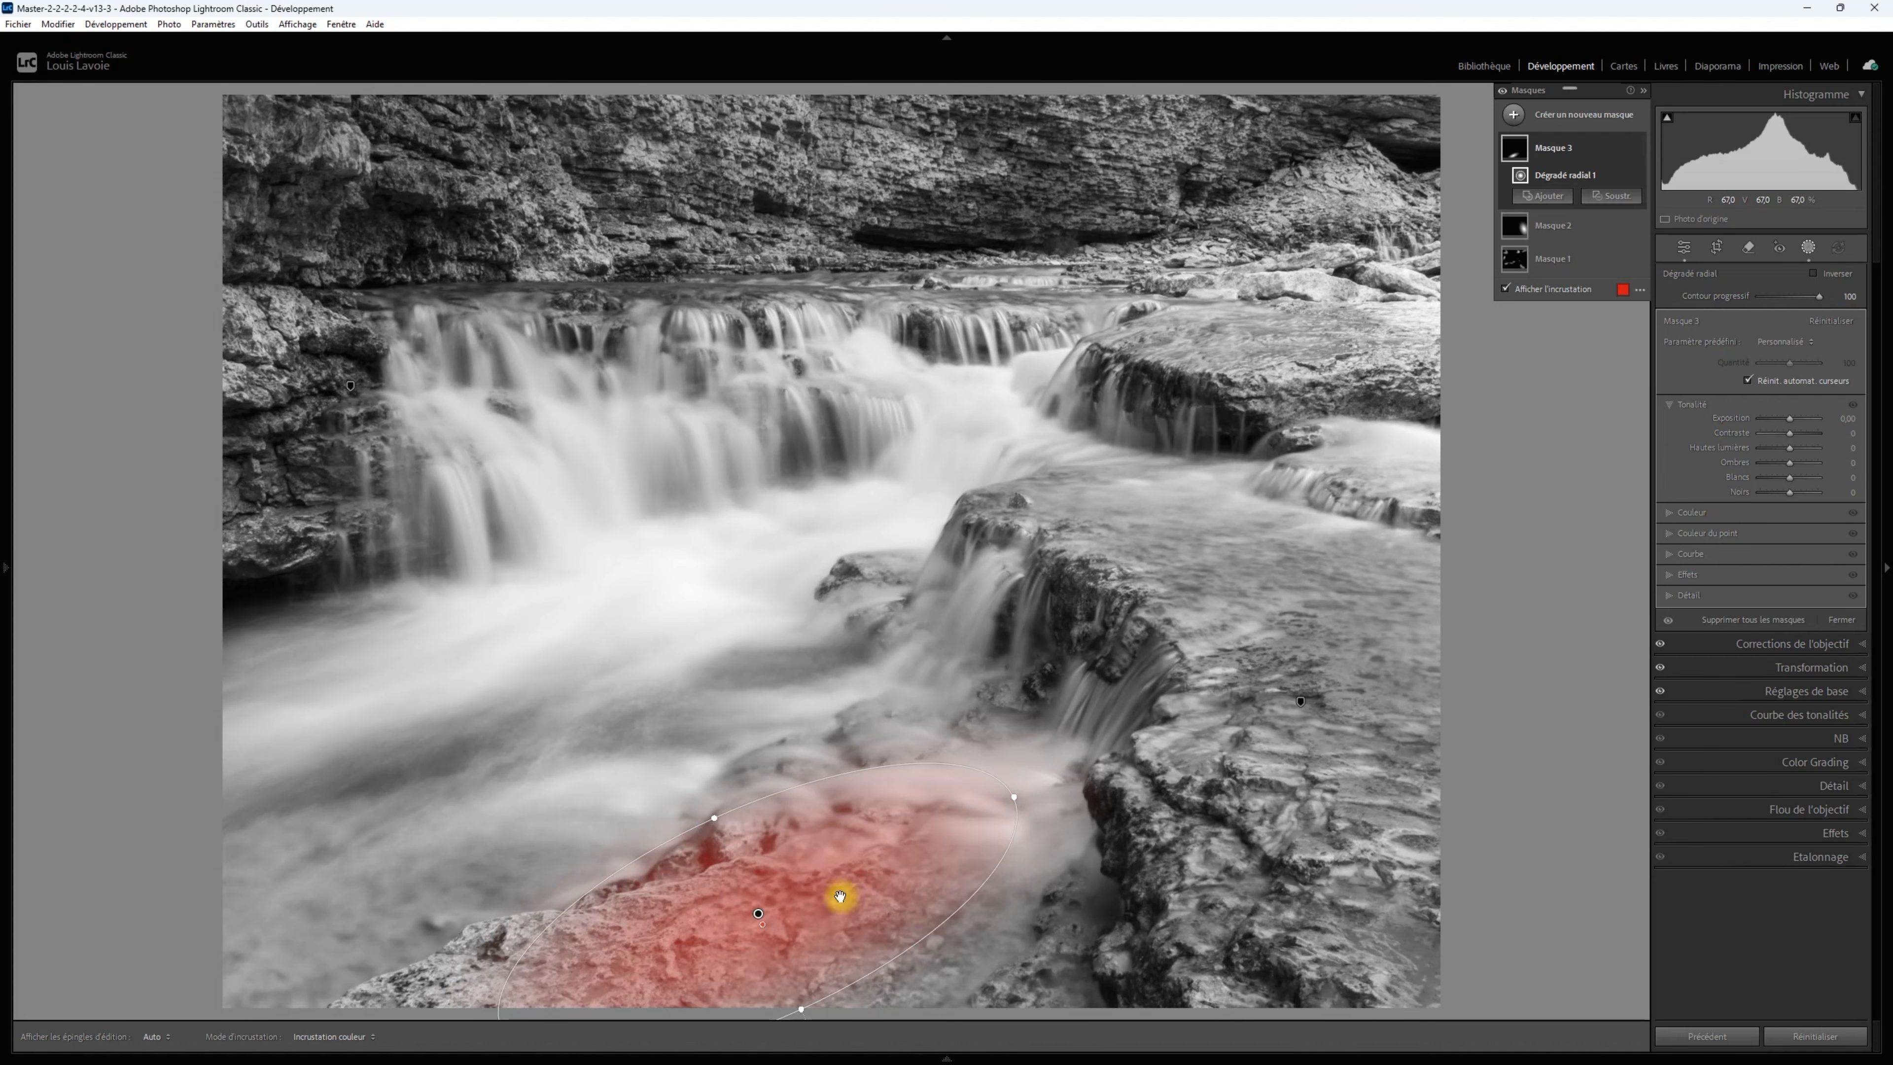
left_click_drag(1015, 794, 1043, 784)
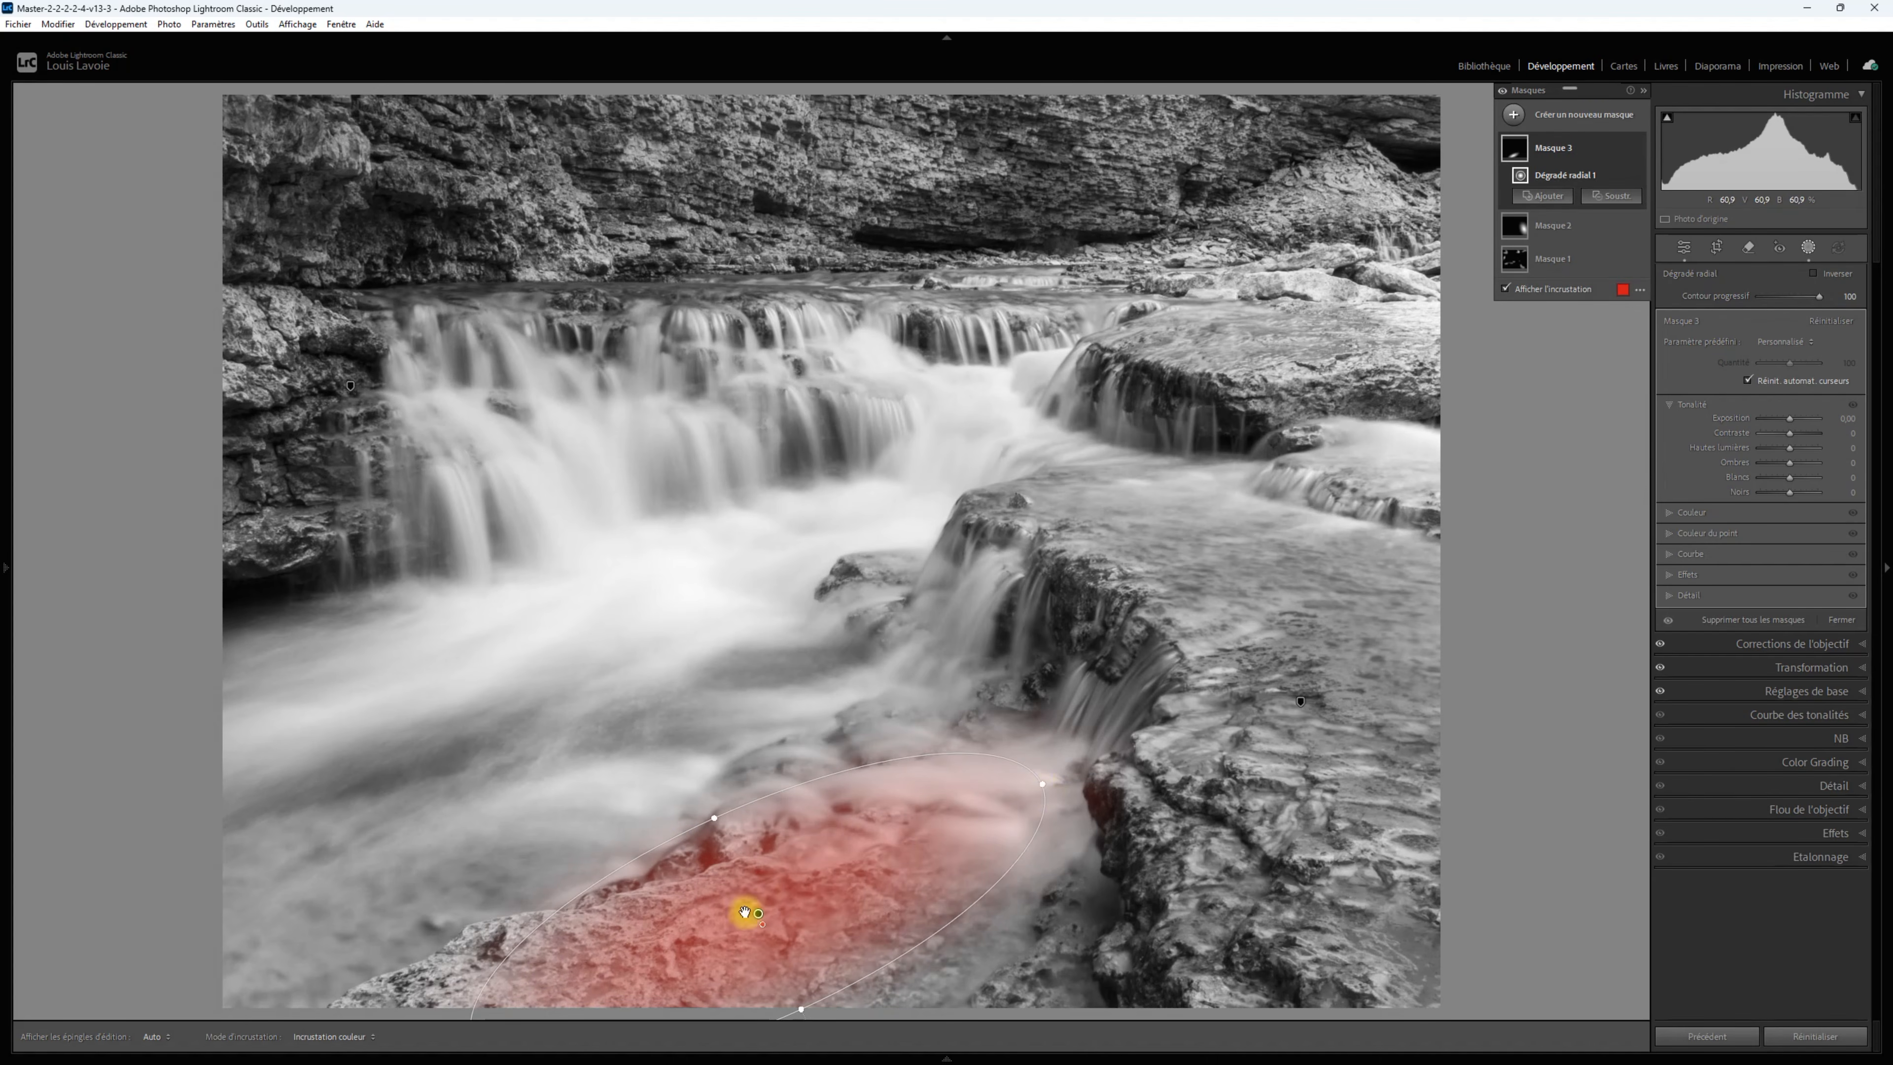
left_click_drag(757, 910, 710, 922)
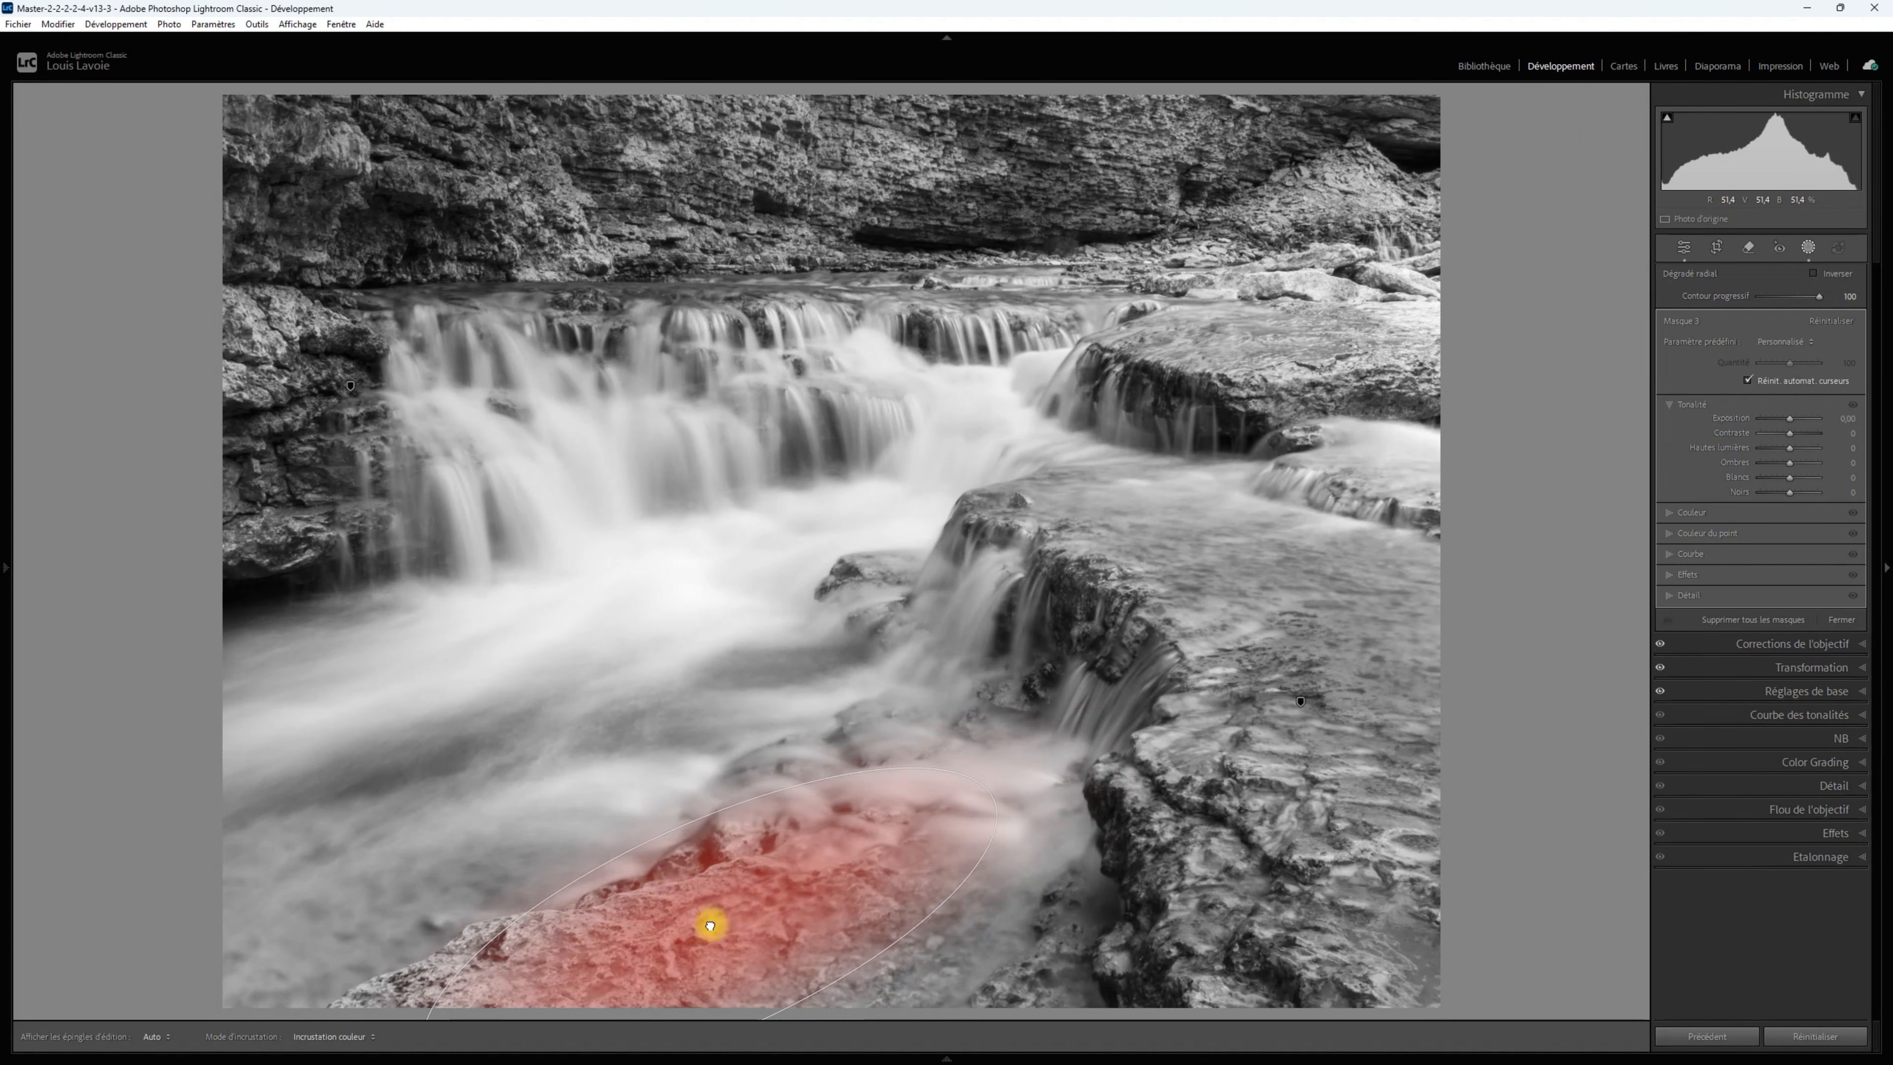
left_click_drag(1791, 420, 1787, 423)
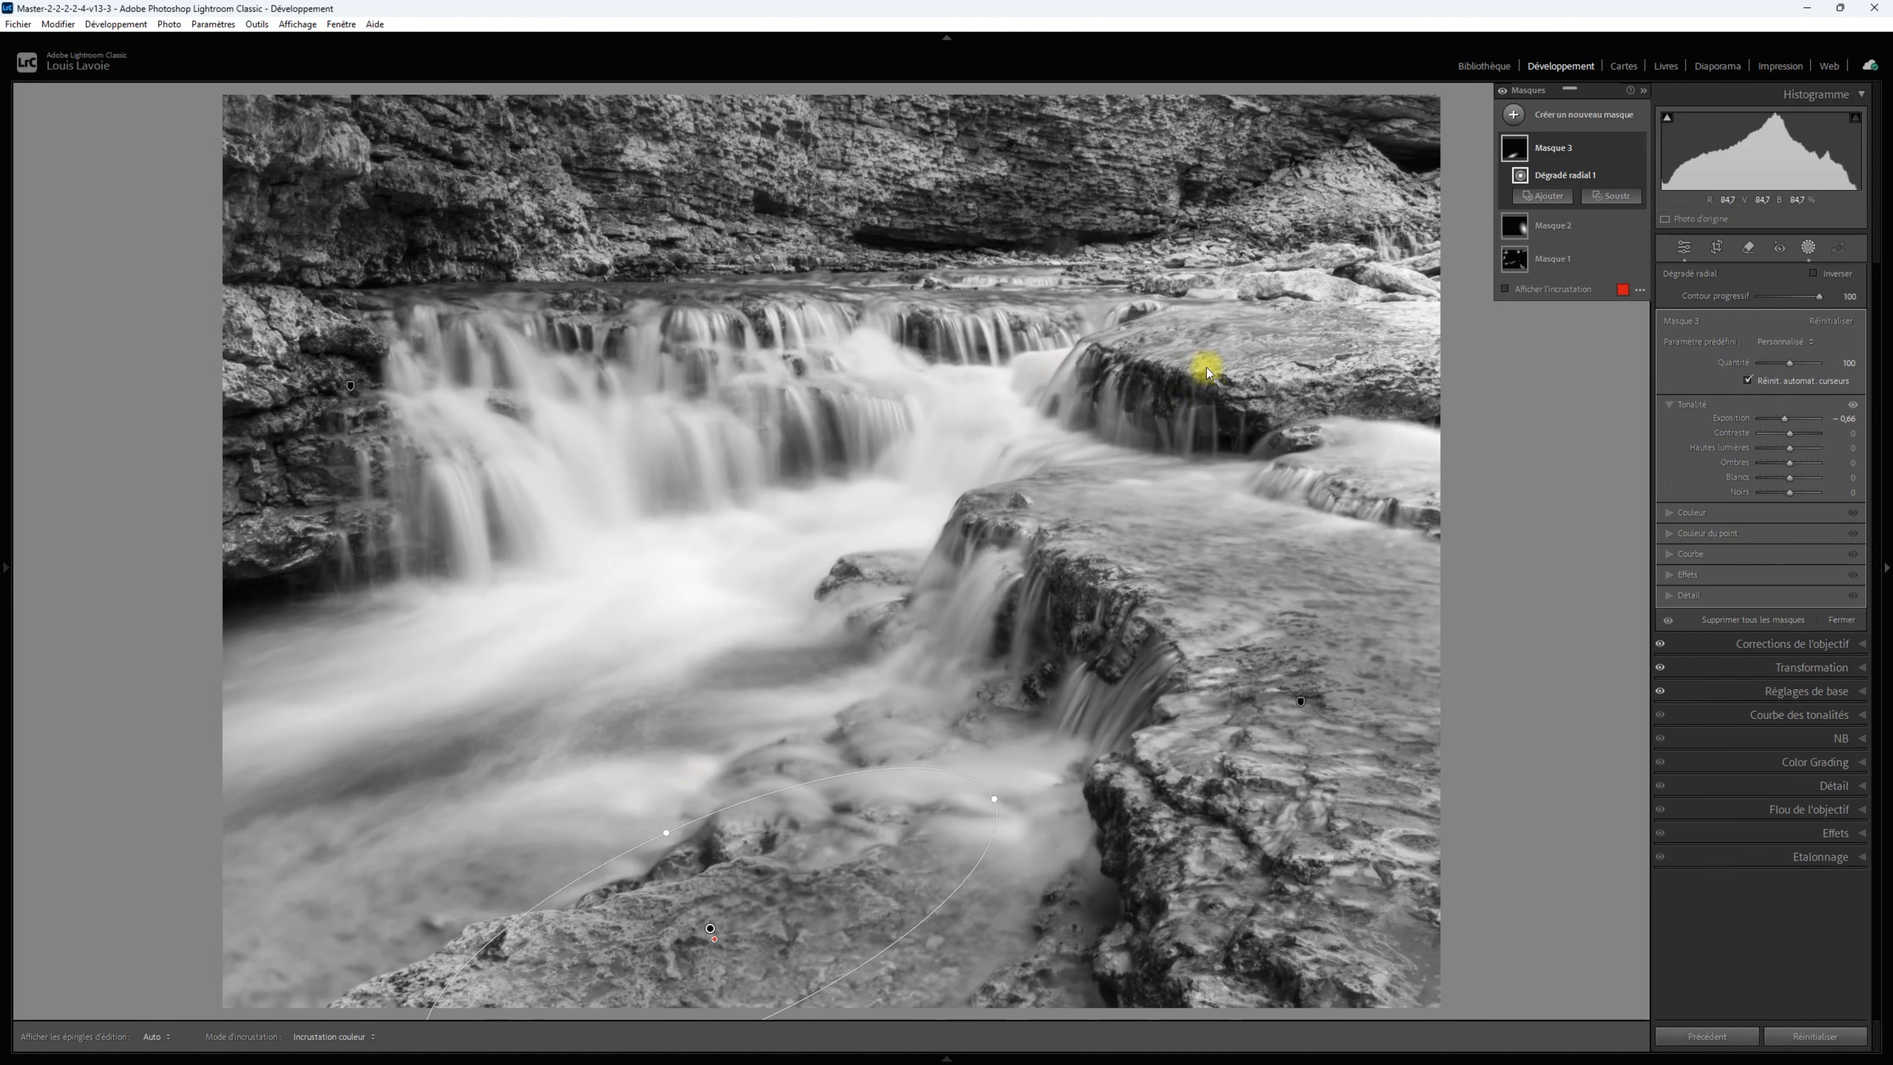
Add a slightly tilted linear gradient mask over the cliff above the waterfall, with exposure −0.66 and its fade ending near the cliff base.
left_click(1515, 115)
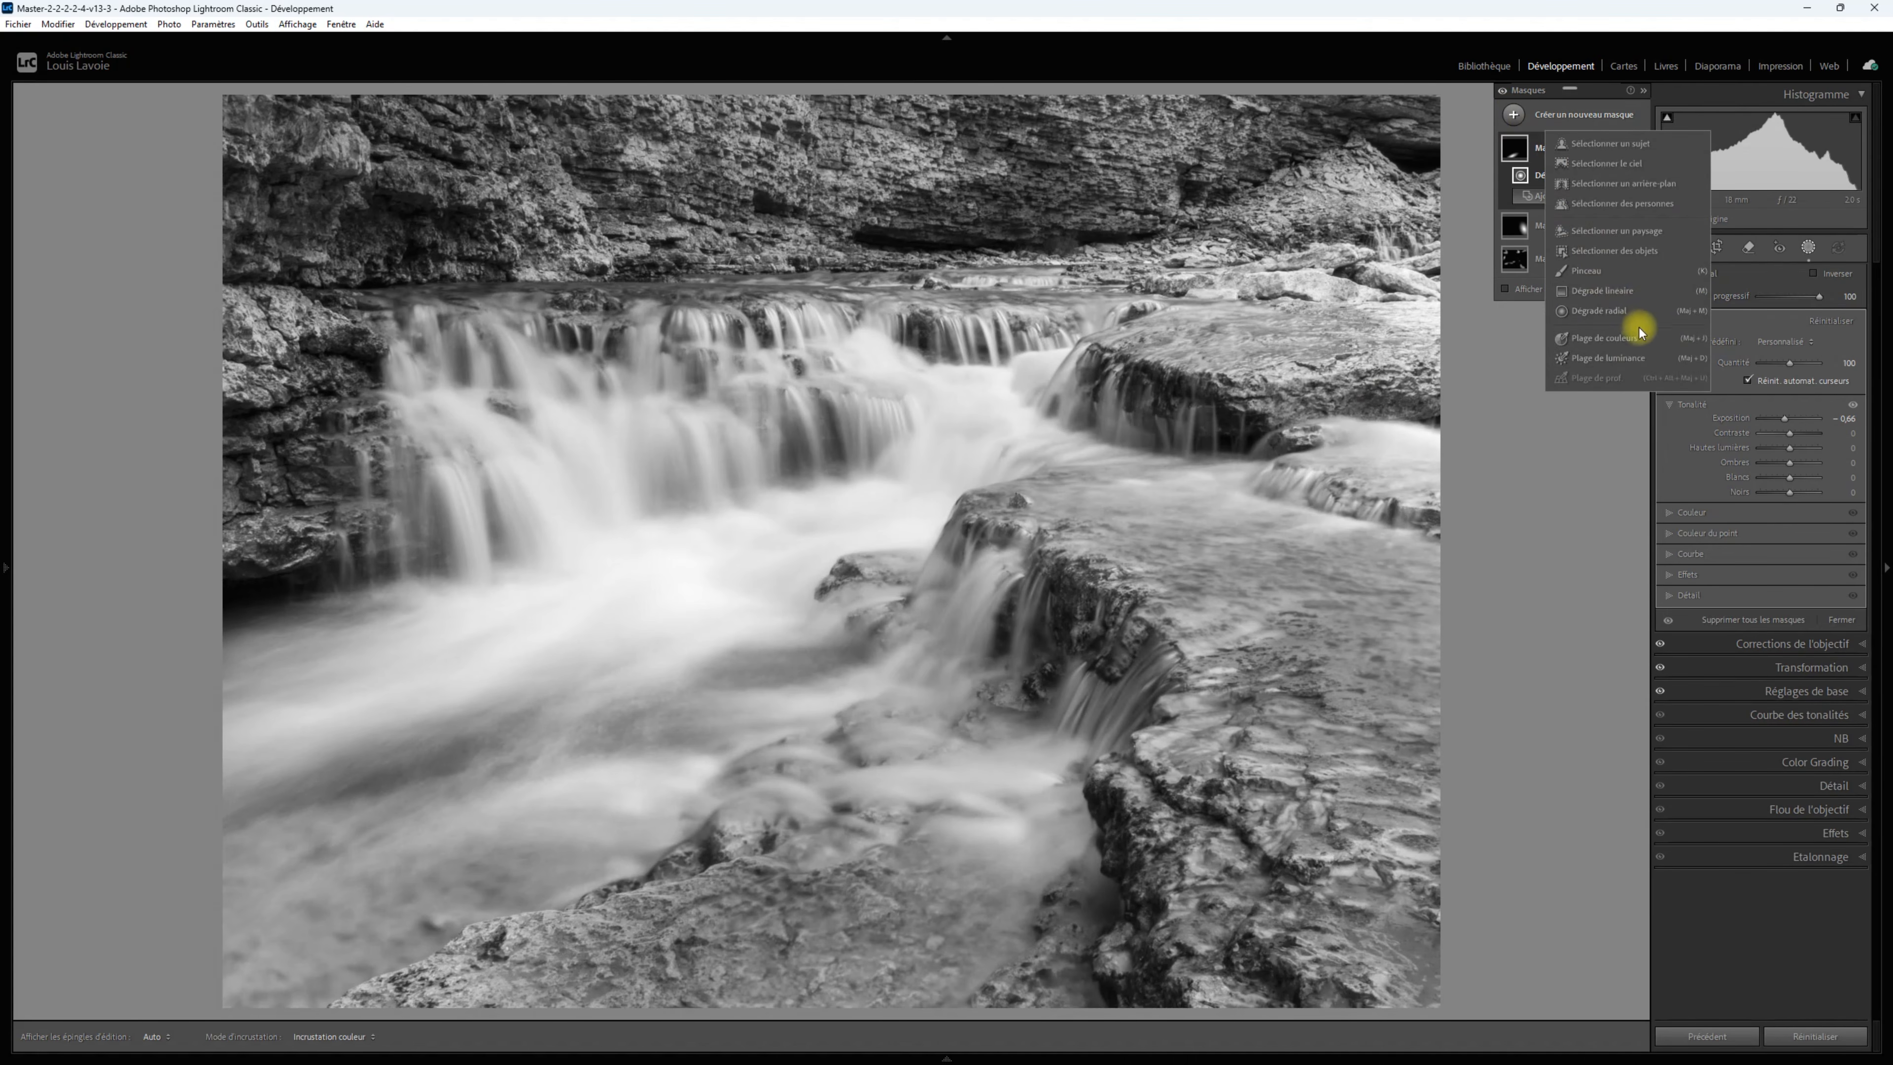
left_click(1614, 291)
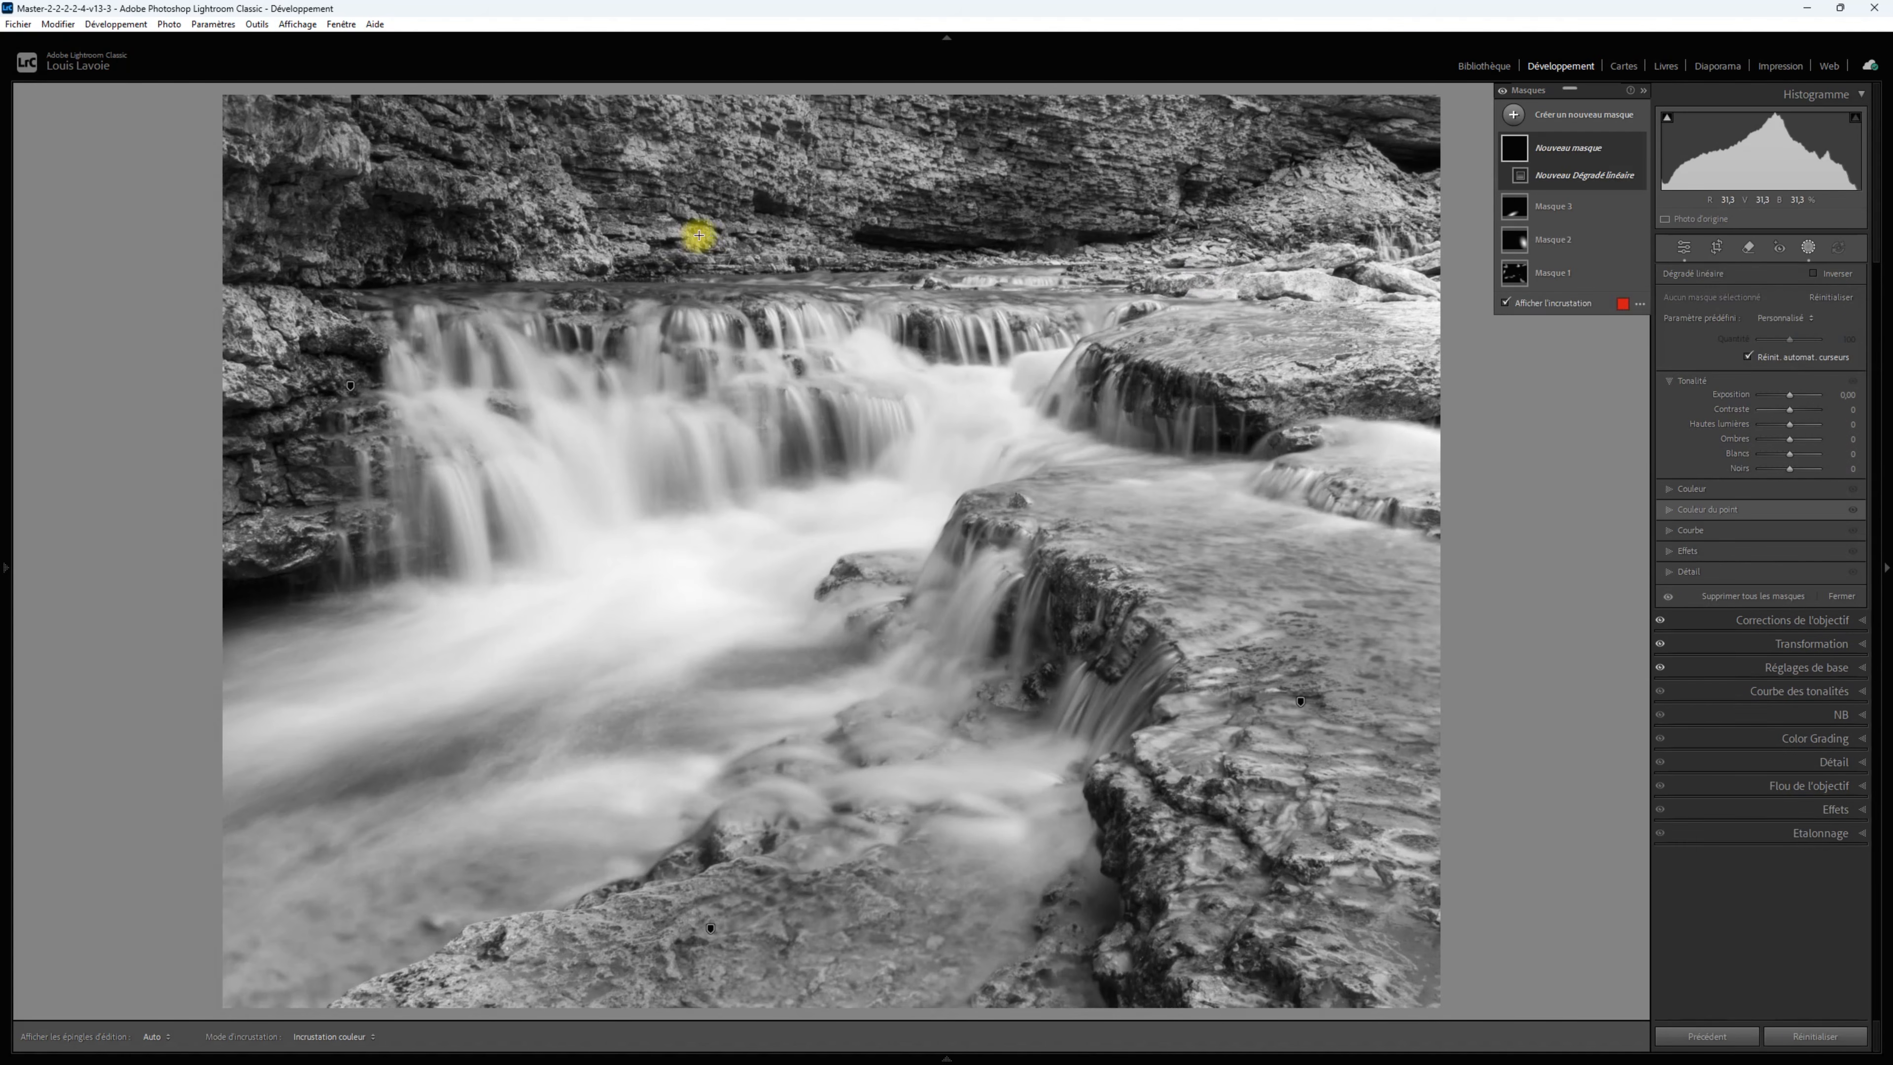
left_click_drag(809, 163, 795, 287)
left_click_drag(808, 220, 807, 200)
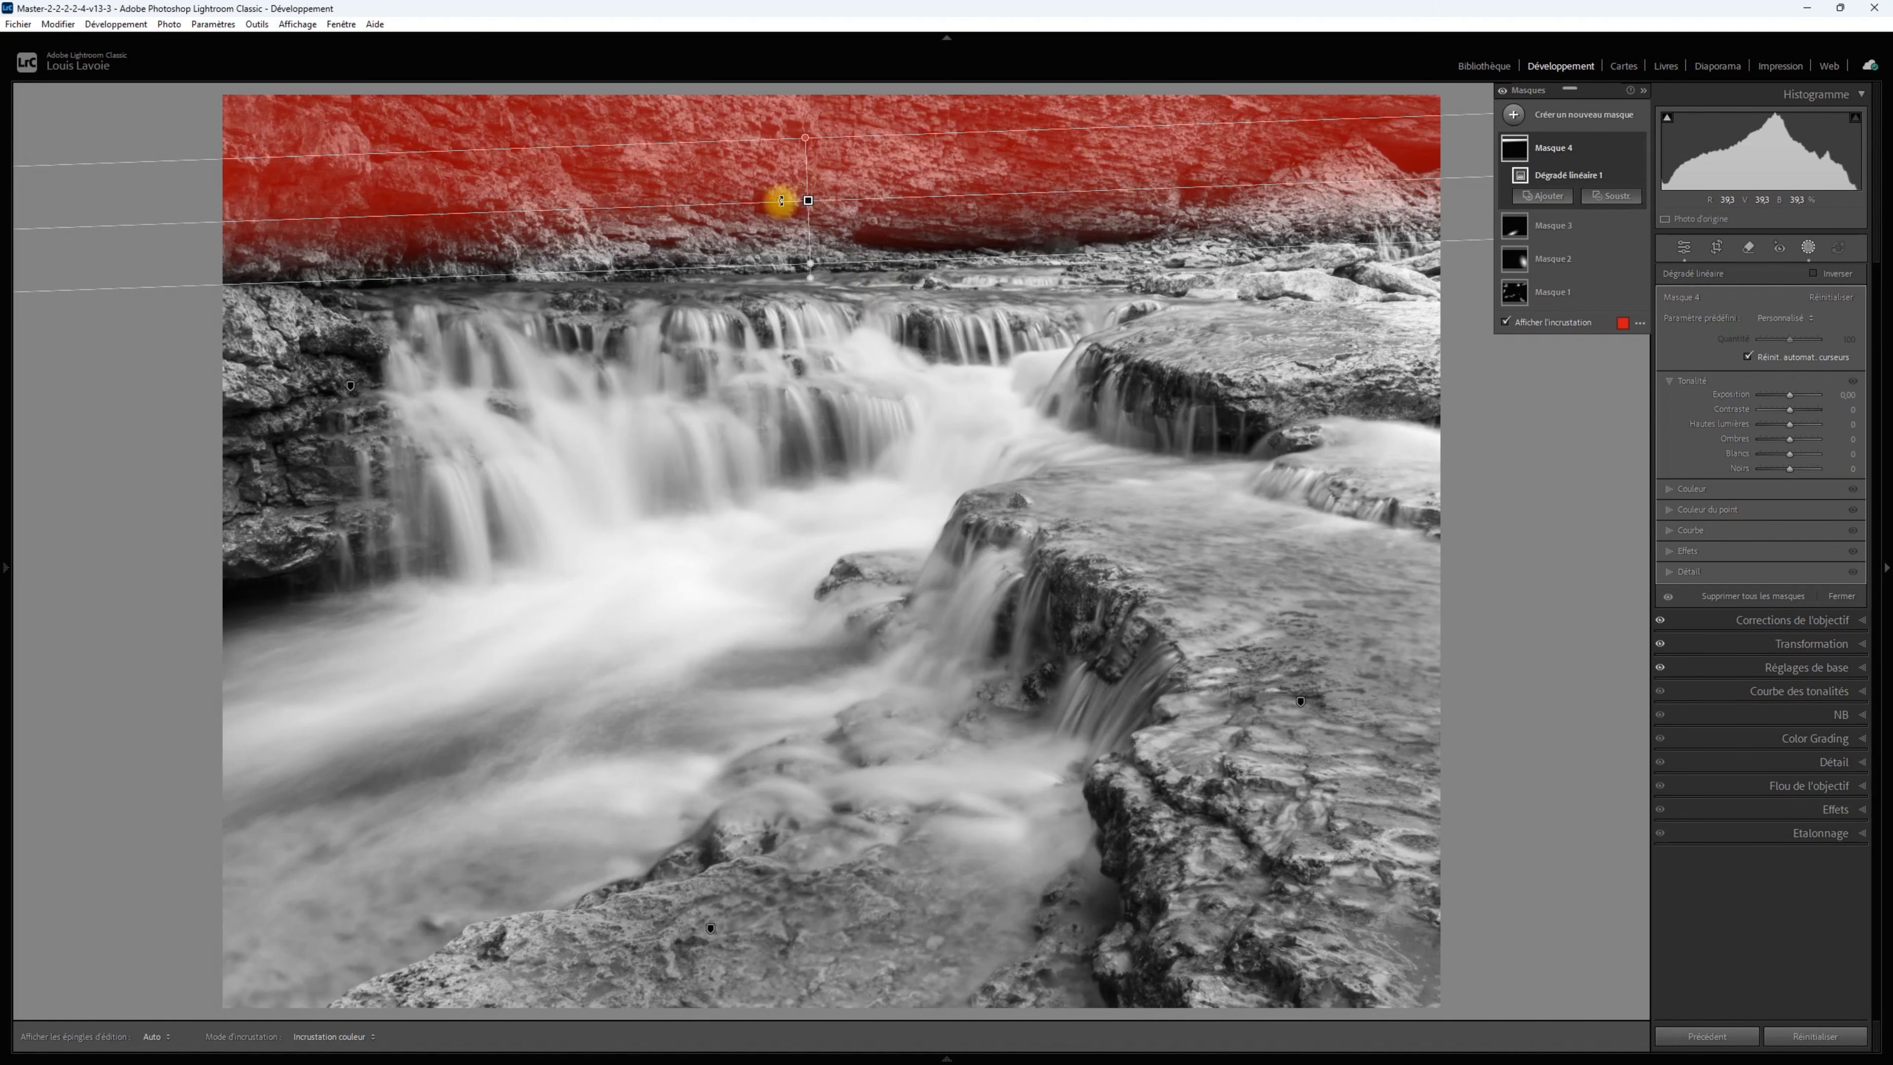
left_click_drag(1788, 396, 1783, 401)
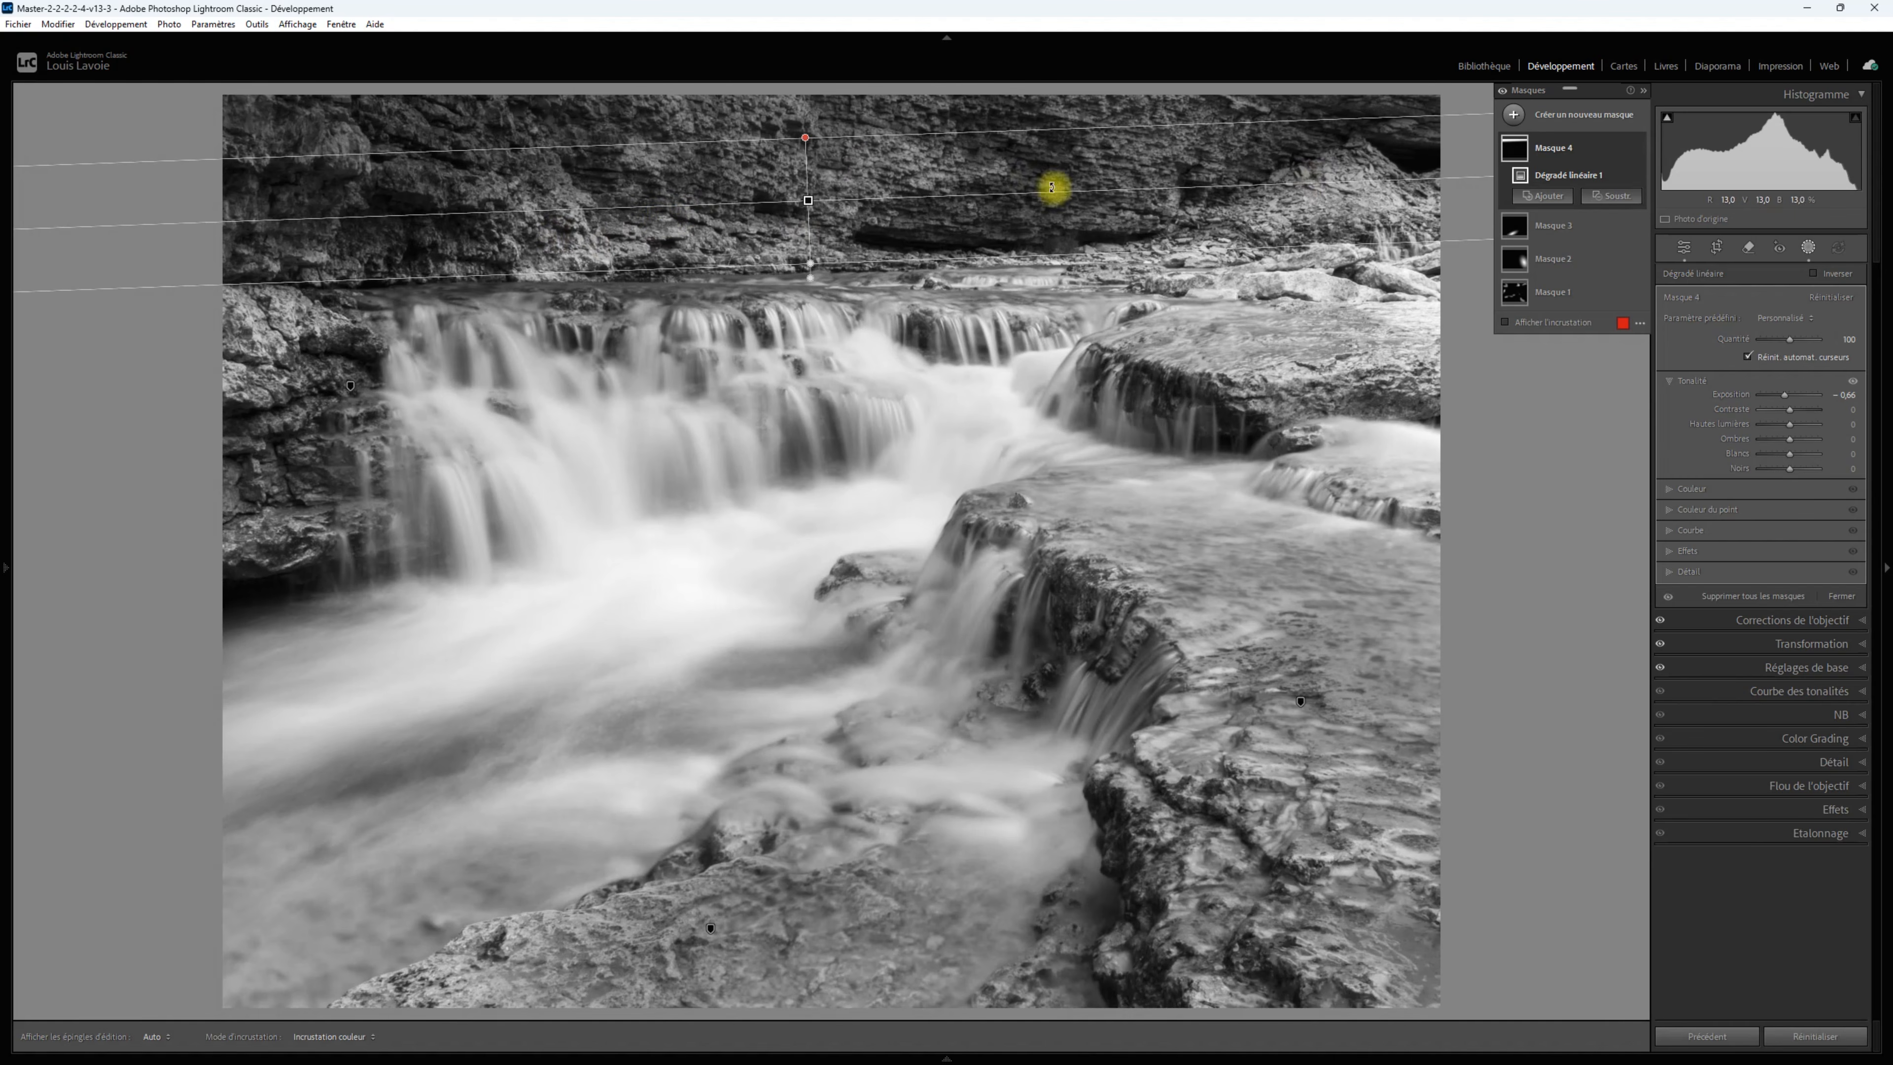
left_click_drag(805, 195, 811, 179)
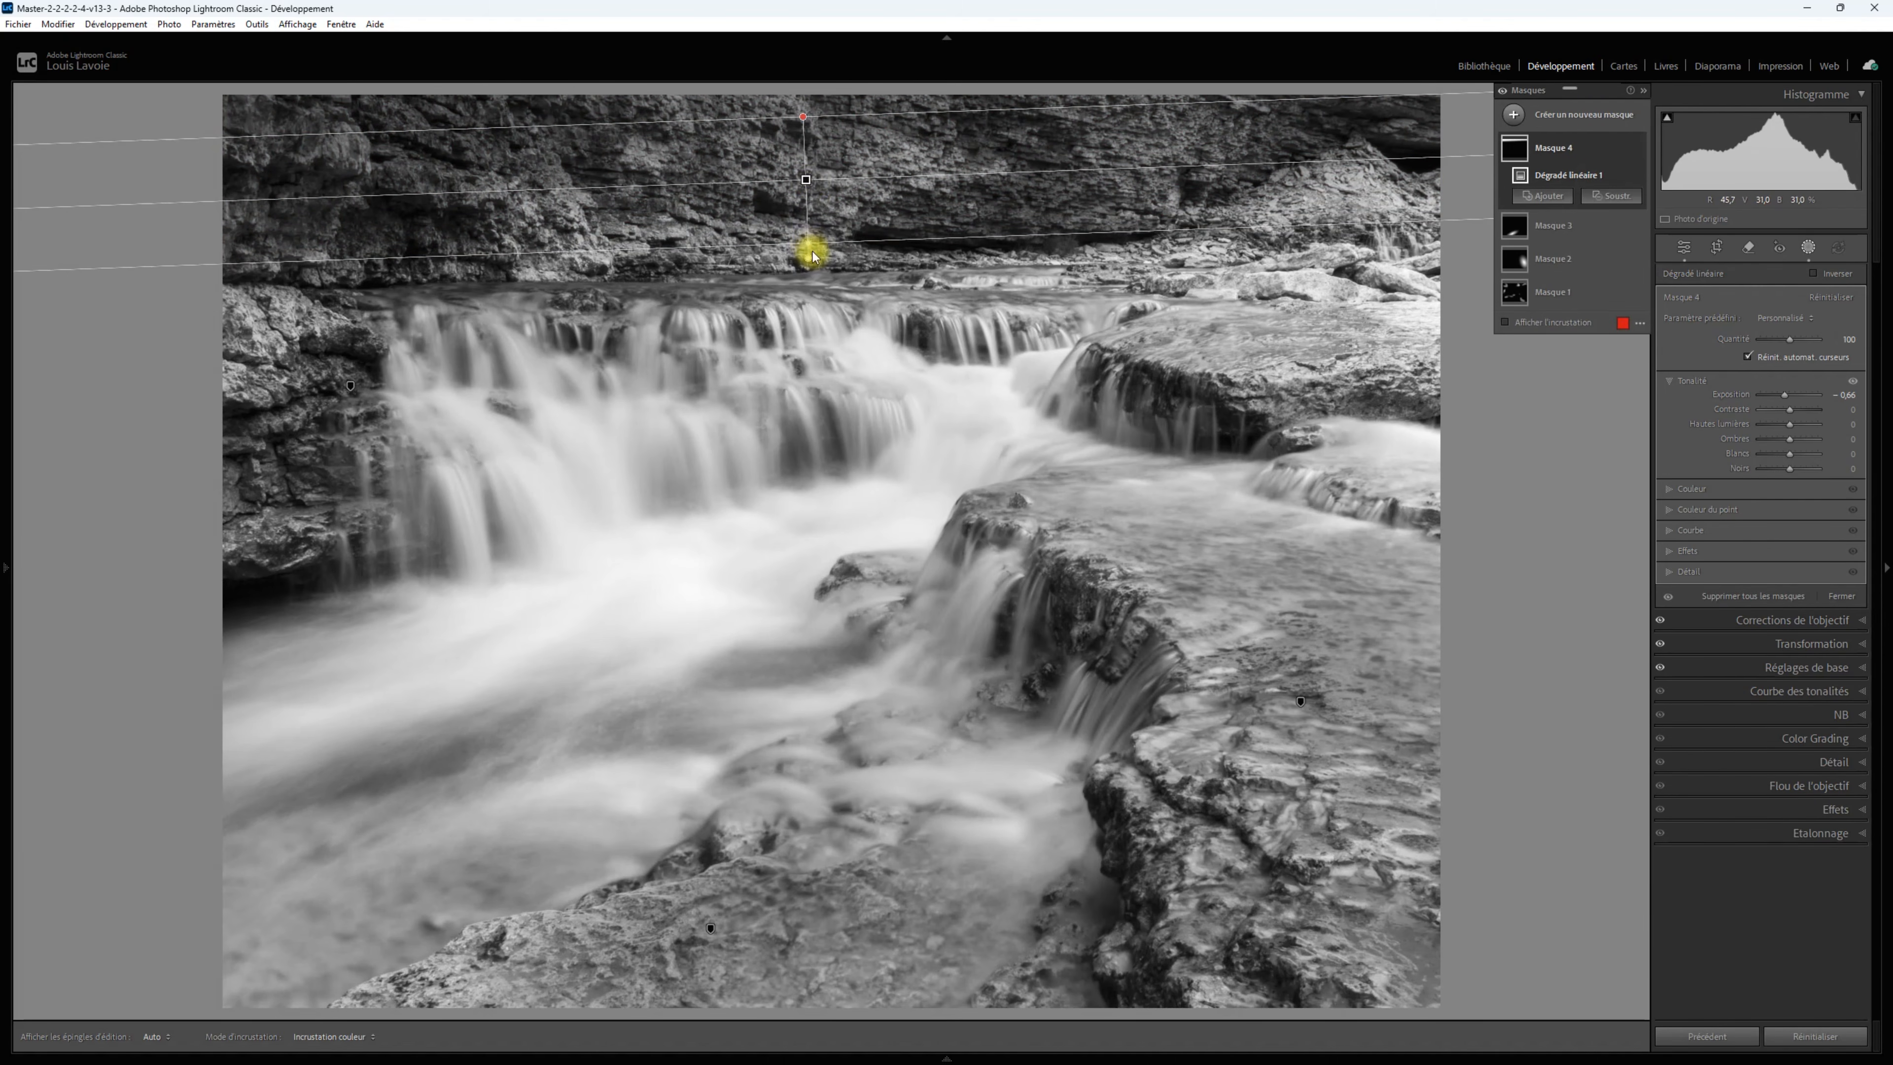
left_click_drag(809, 246, 813, 273)
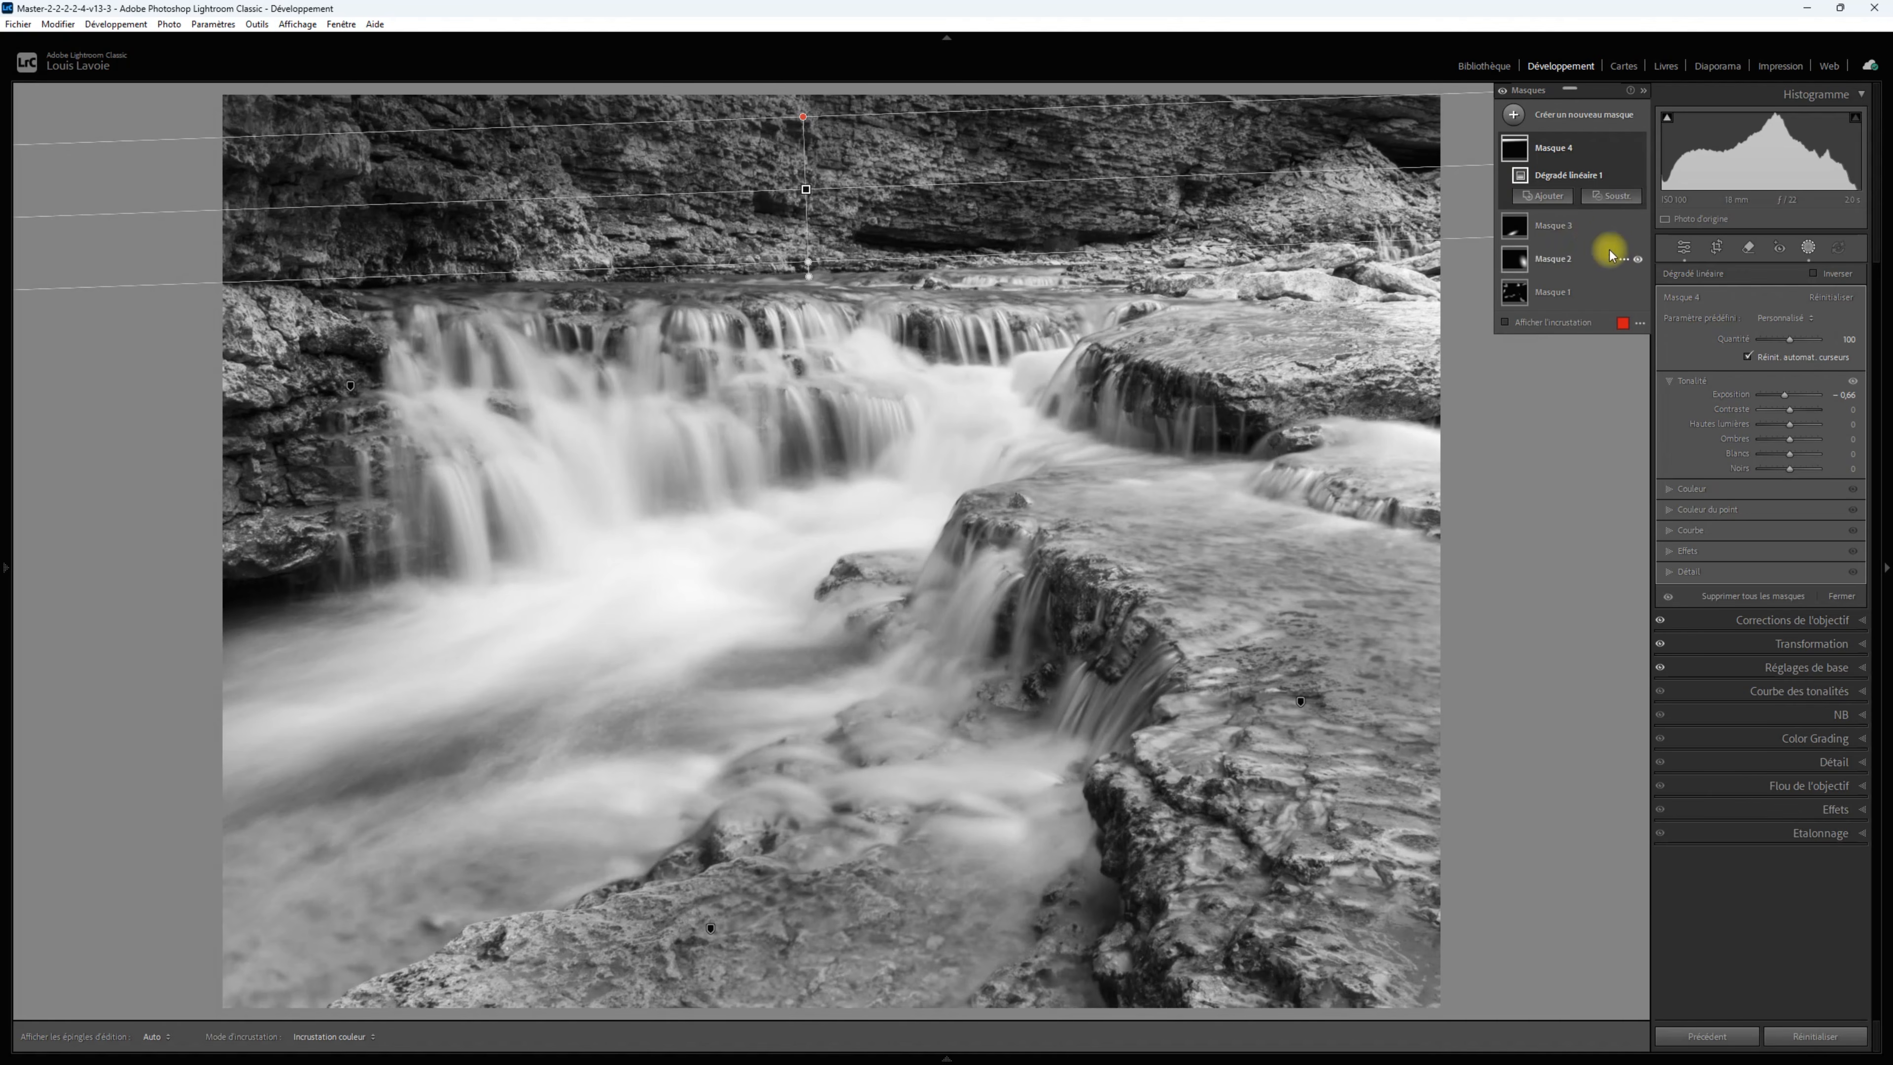
Toggle all masks off and on to compare the photo with and without the local adjustments.
left_click(1503, 91)
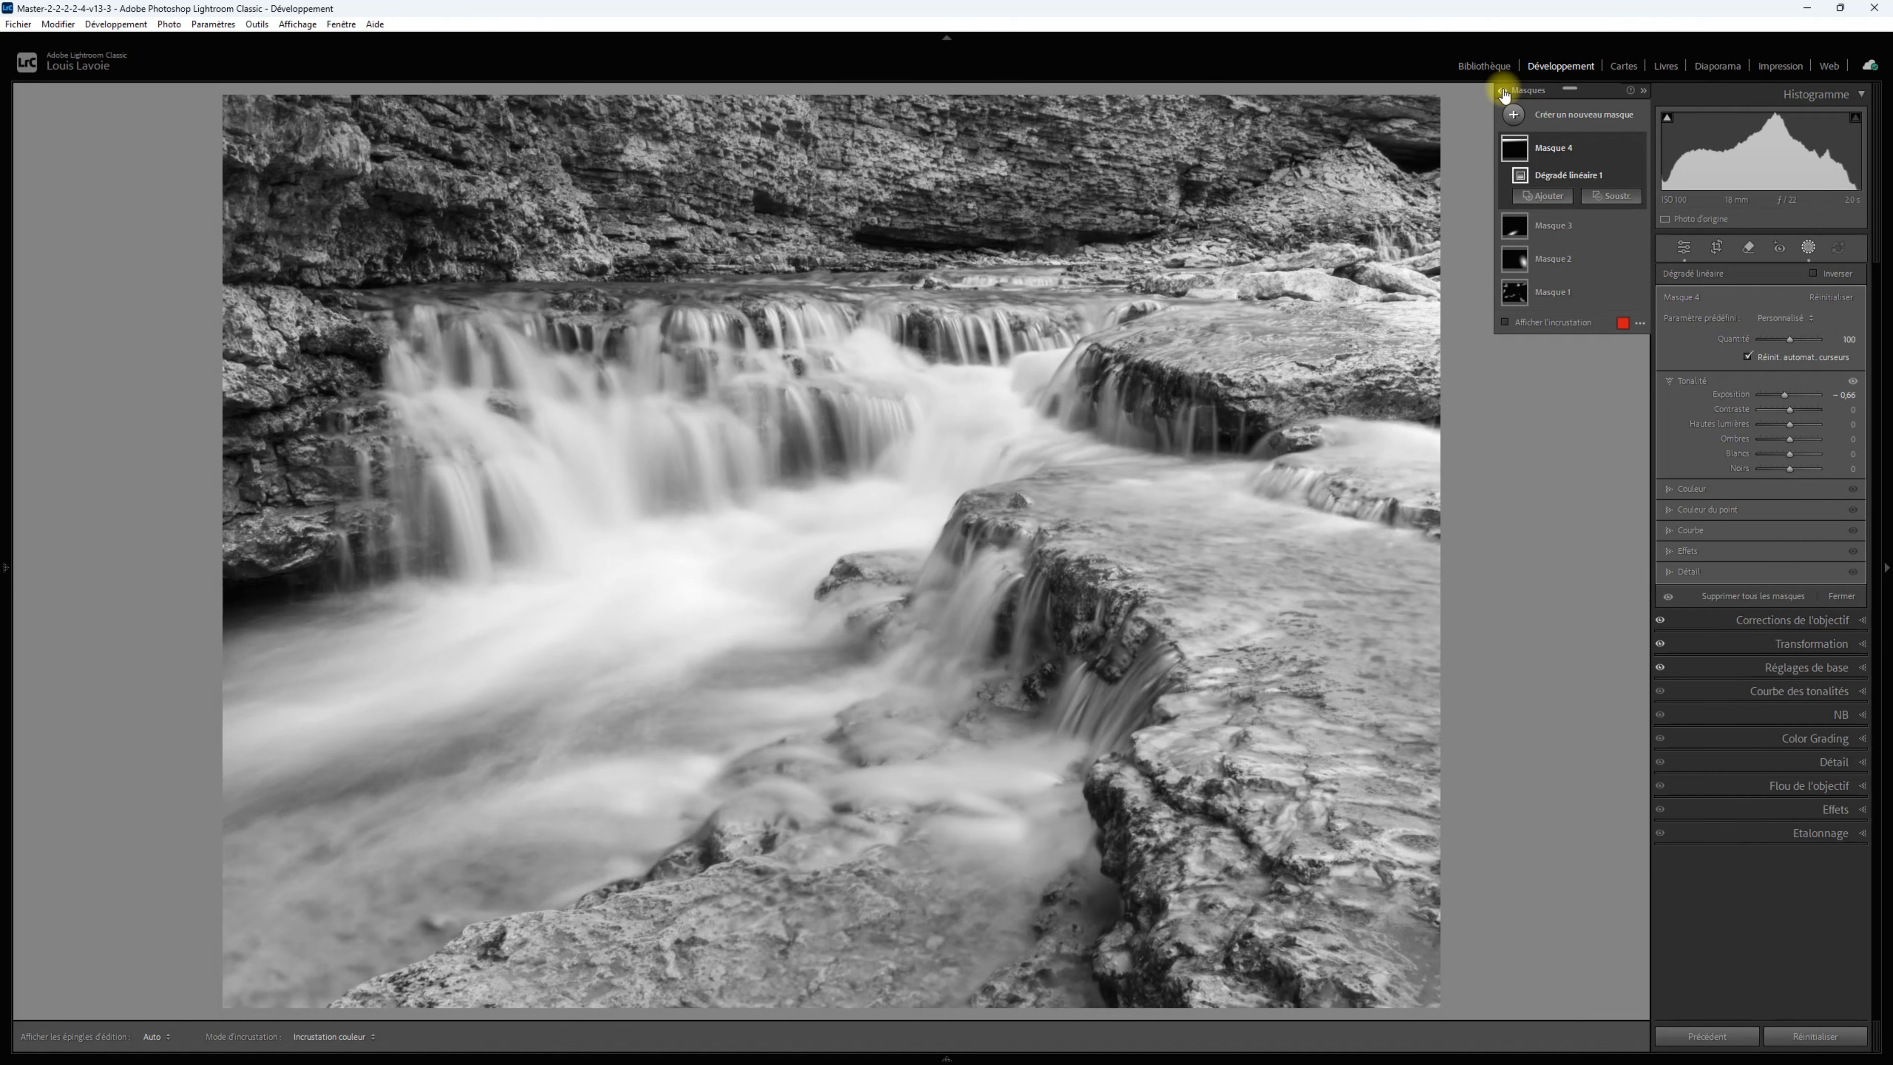
left_click(1503, 90)
left_click(1503, 91)
left_click(1502, 91)
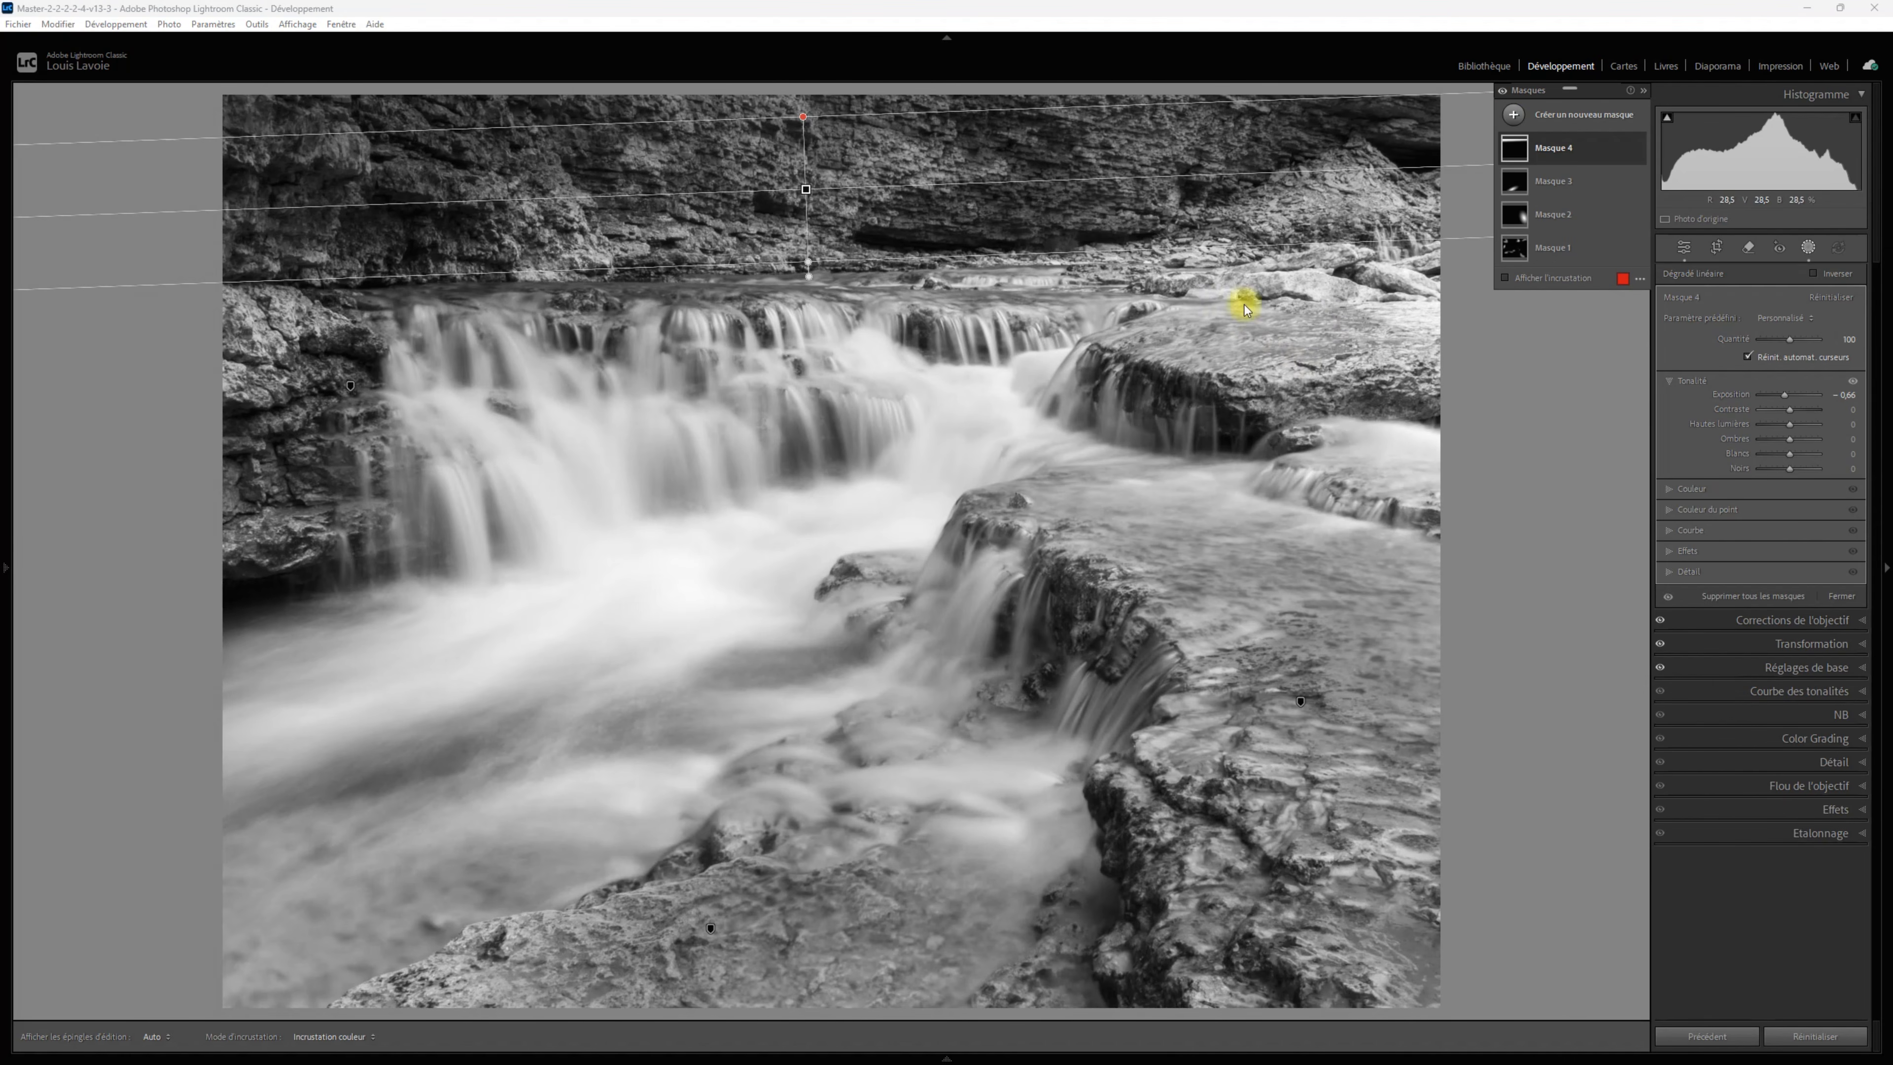
Add a radial gradient mask over the upper rock ledge beside the waterfall and set its exposure to about −0.35.
left_click(1514, 114)
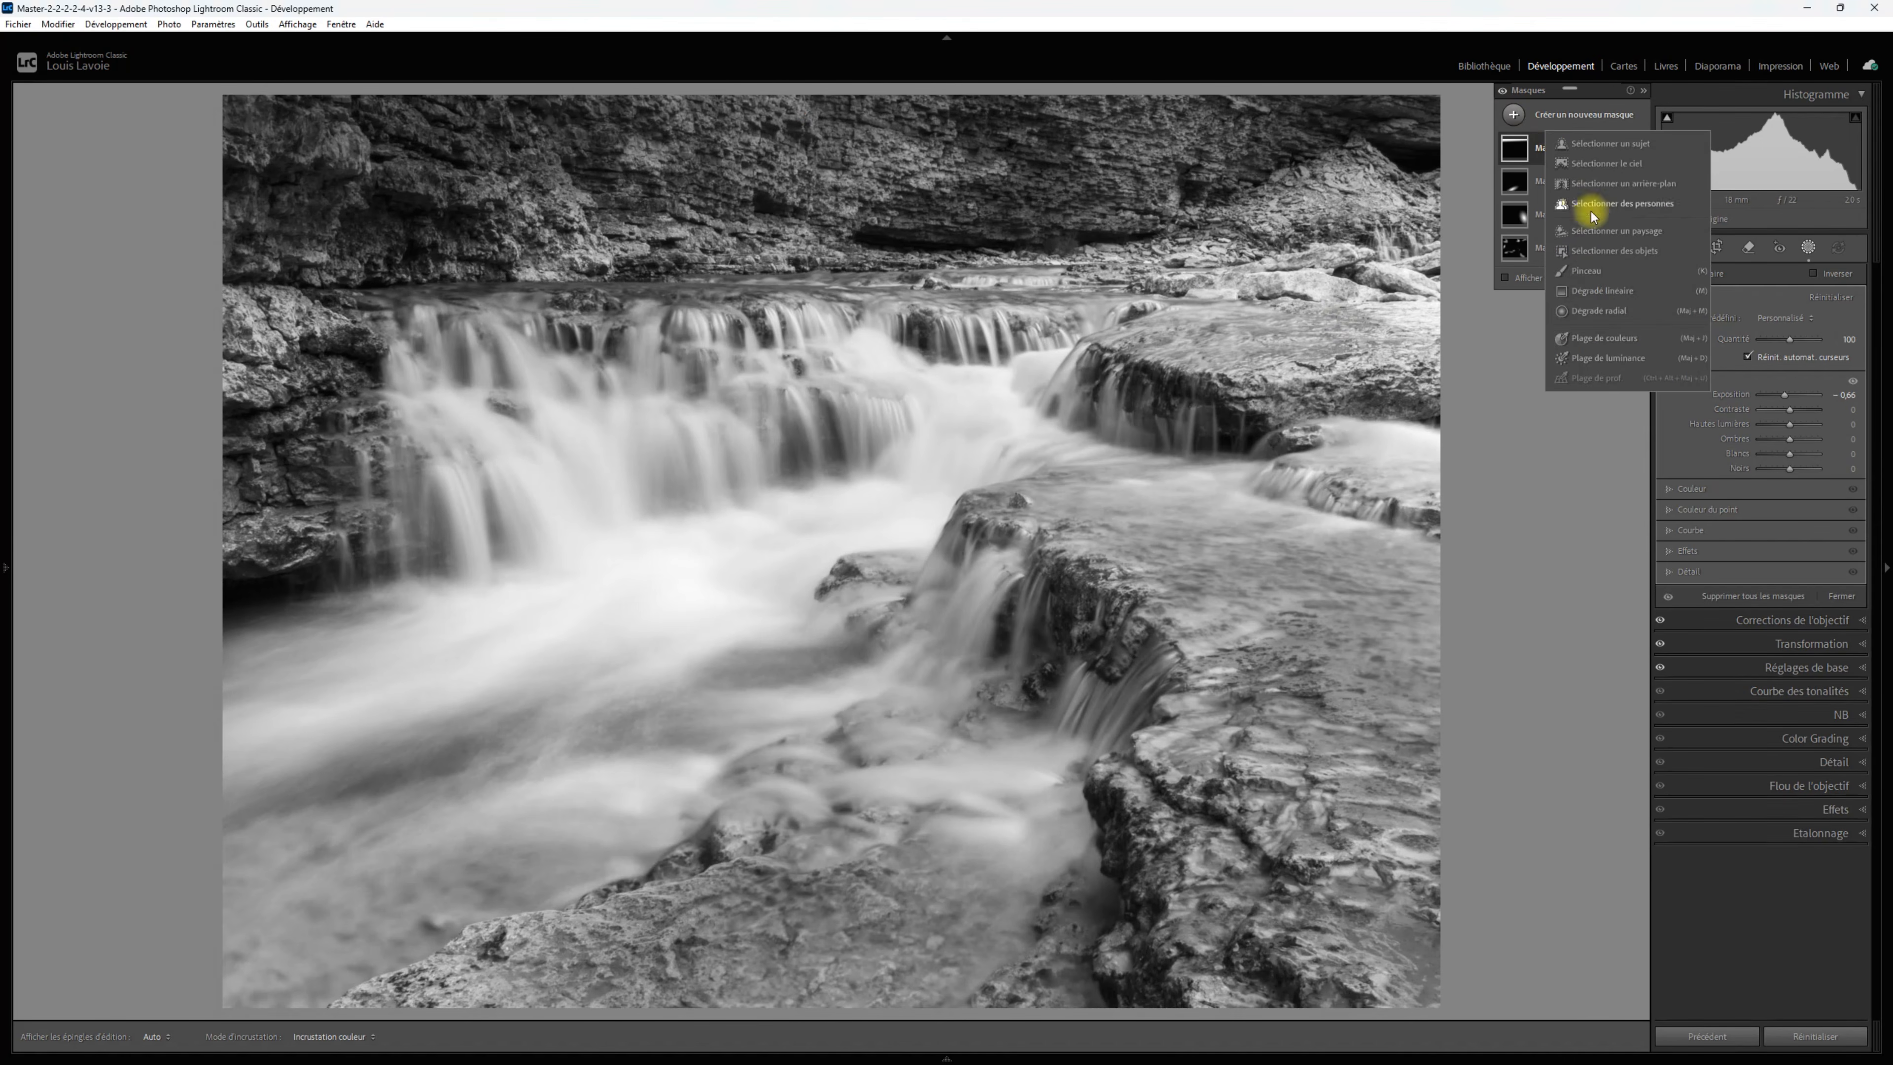
left_click(1618, 309)
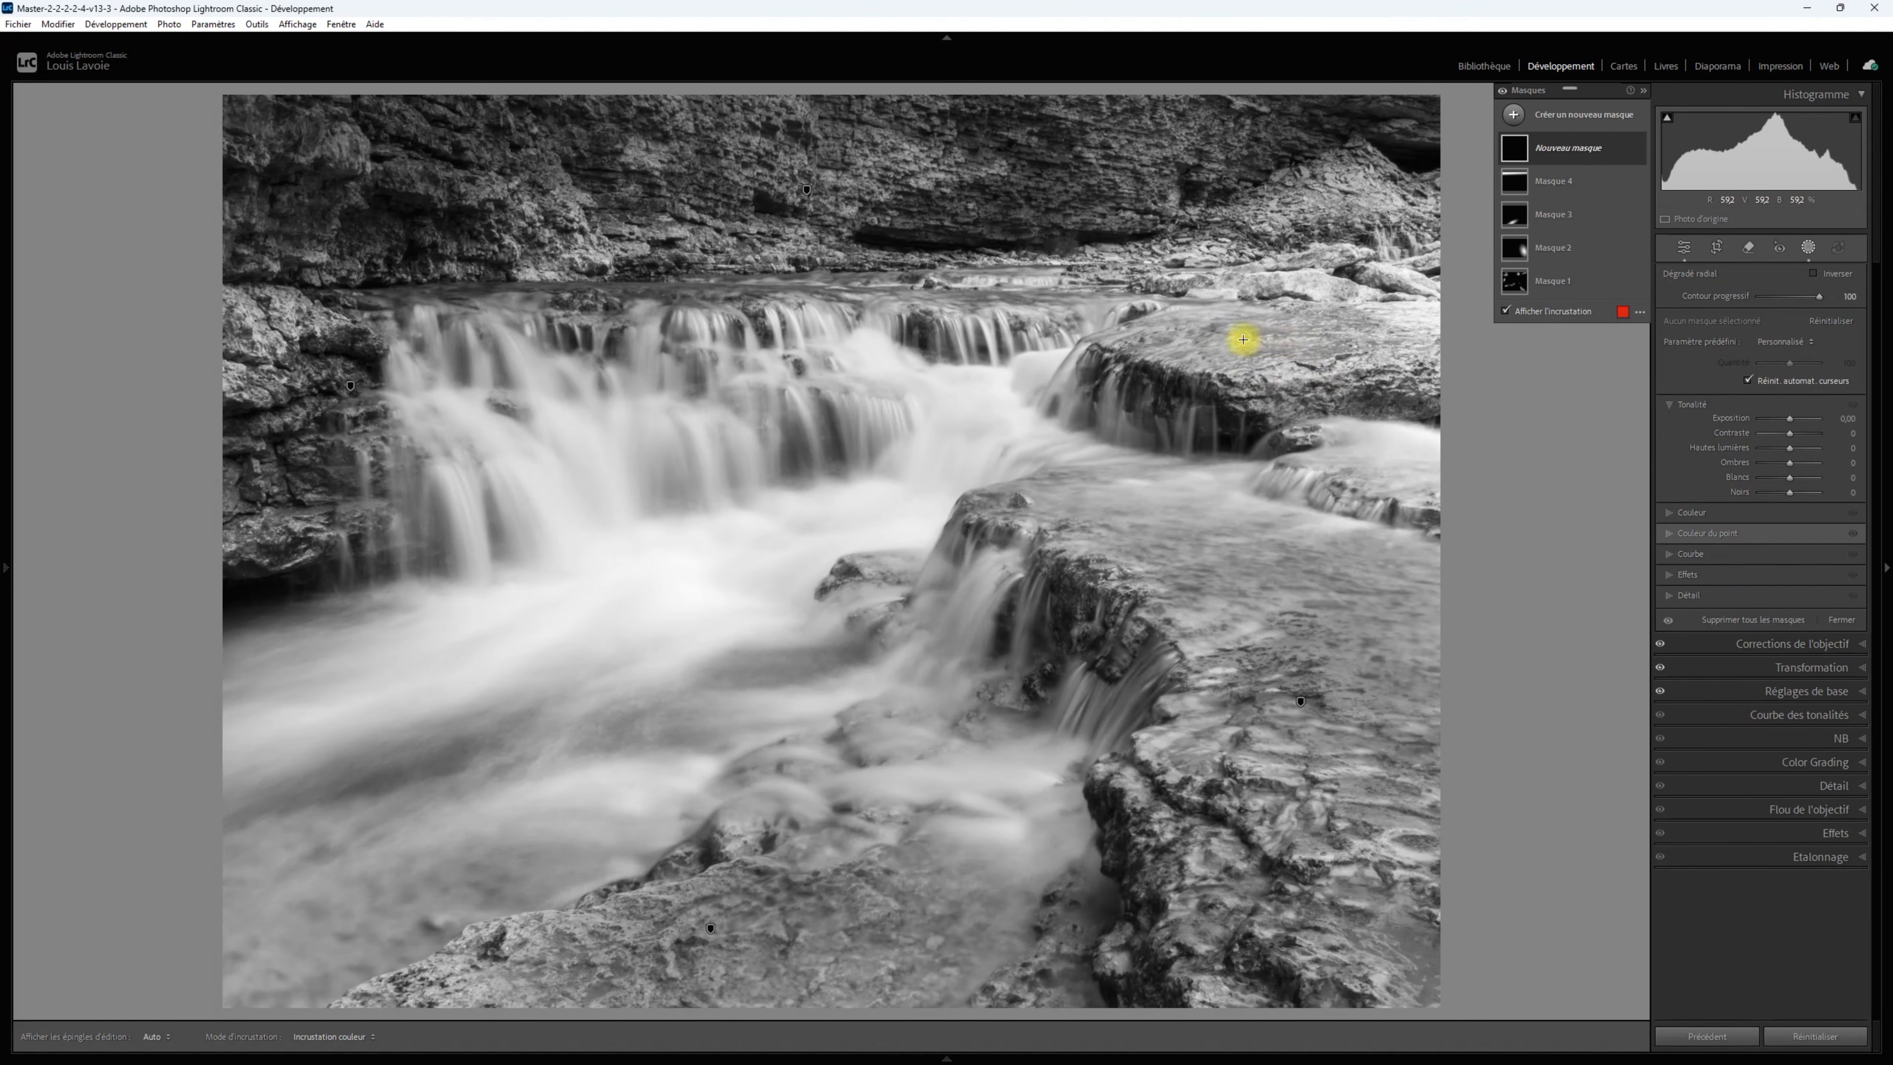
left_click_drag(1241, 340, 1435, 416)
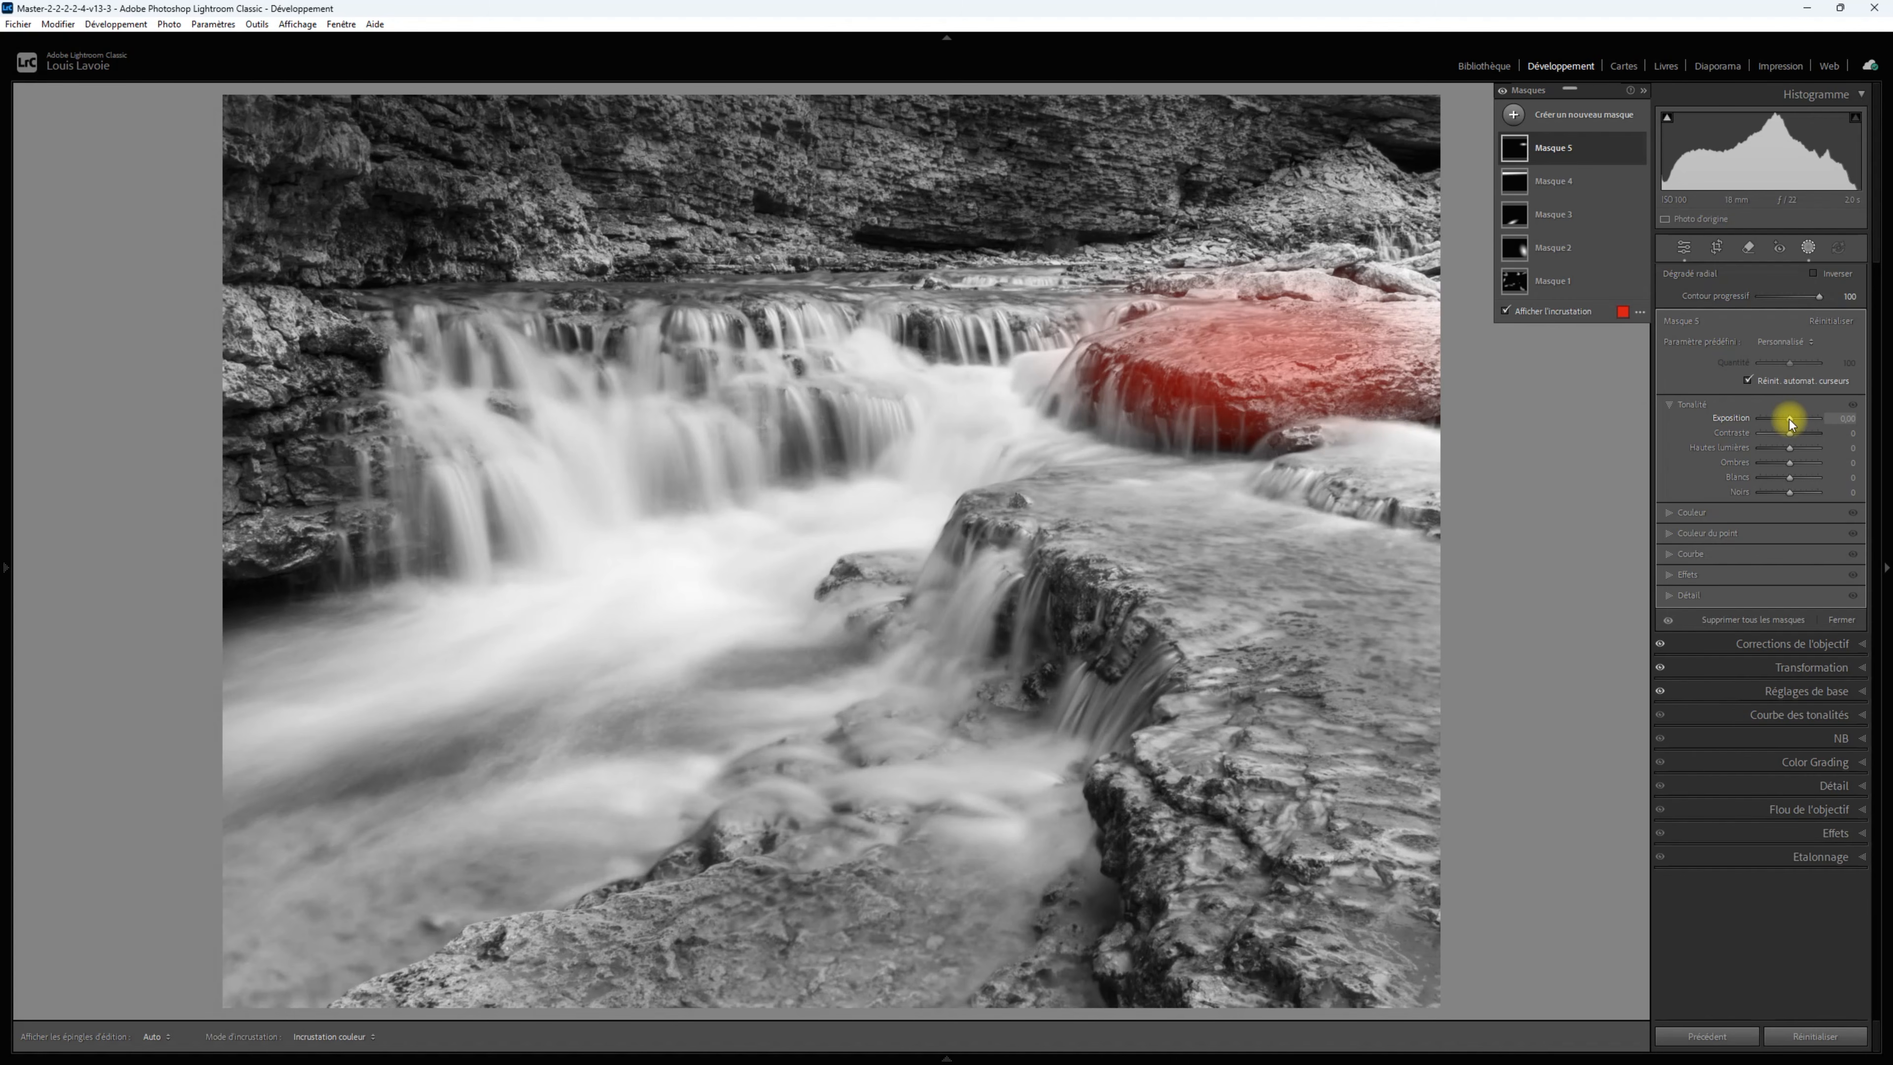
left_click_drag(1789, 420, 1787, 420)
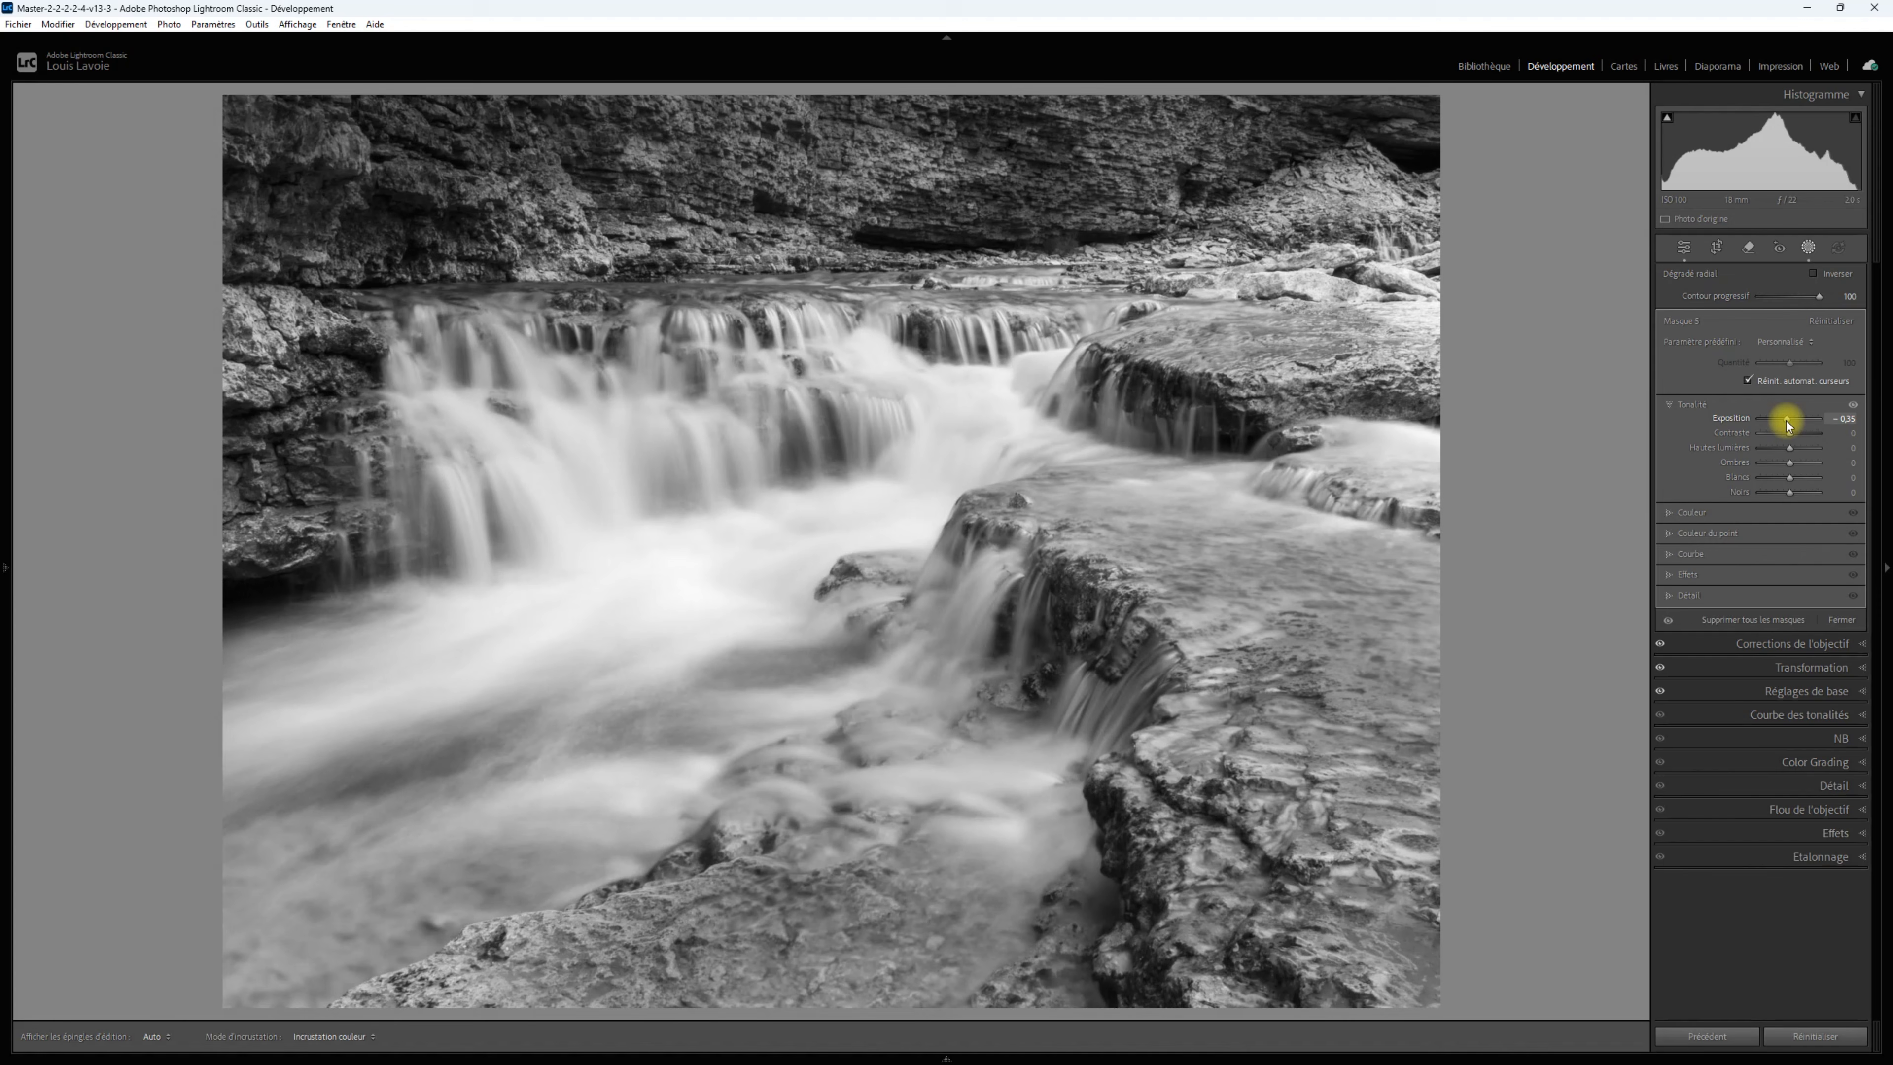
left_click_drag(1788, 422, 1786, 422)
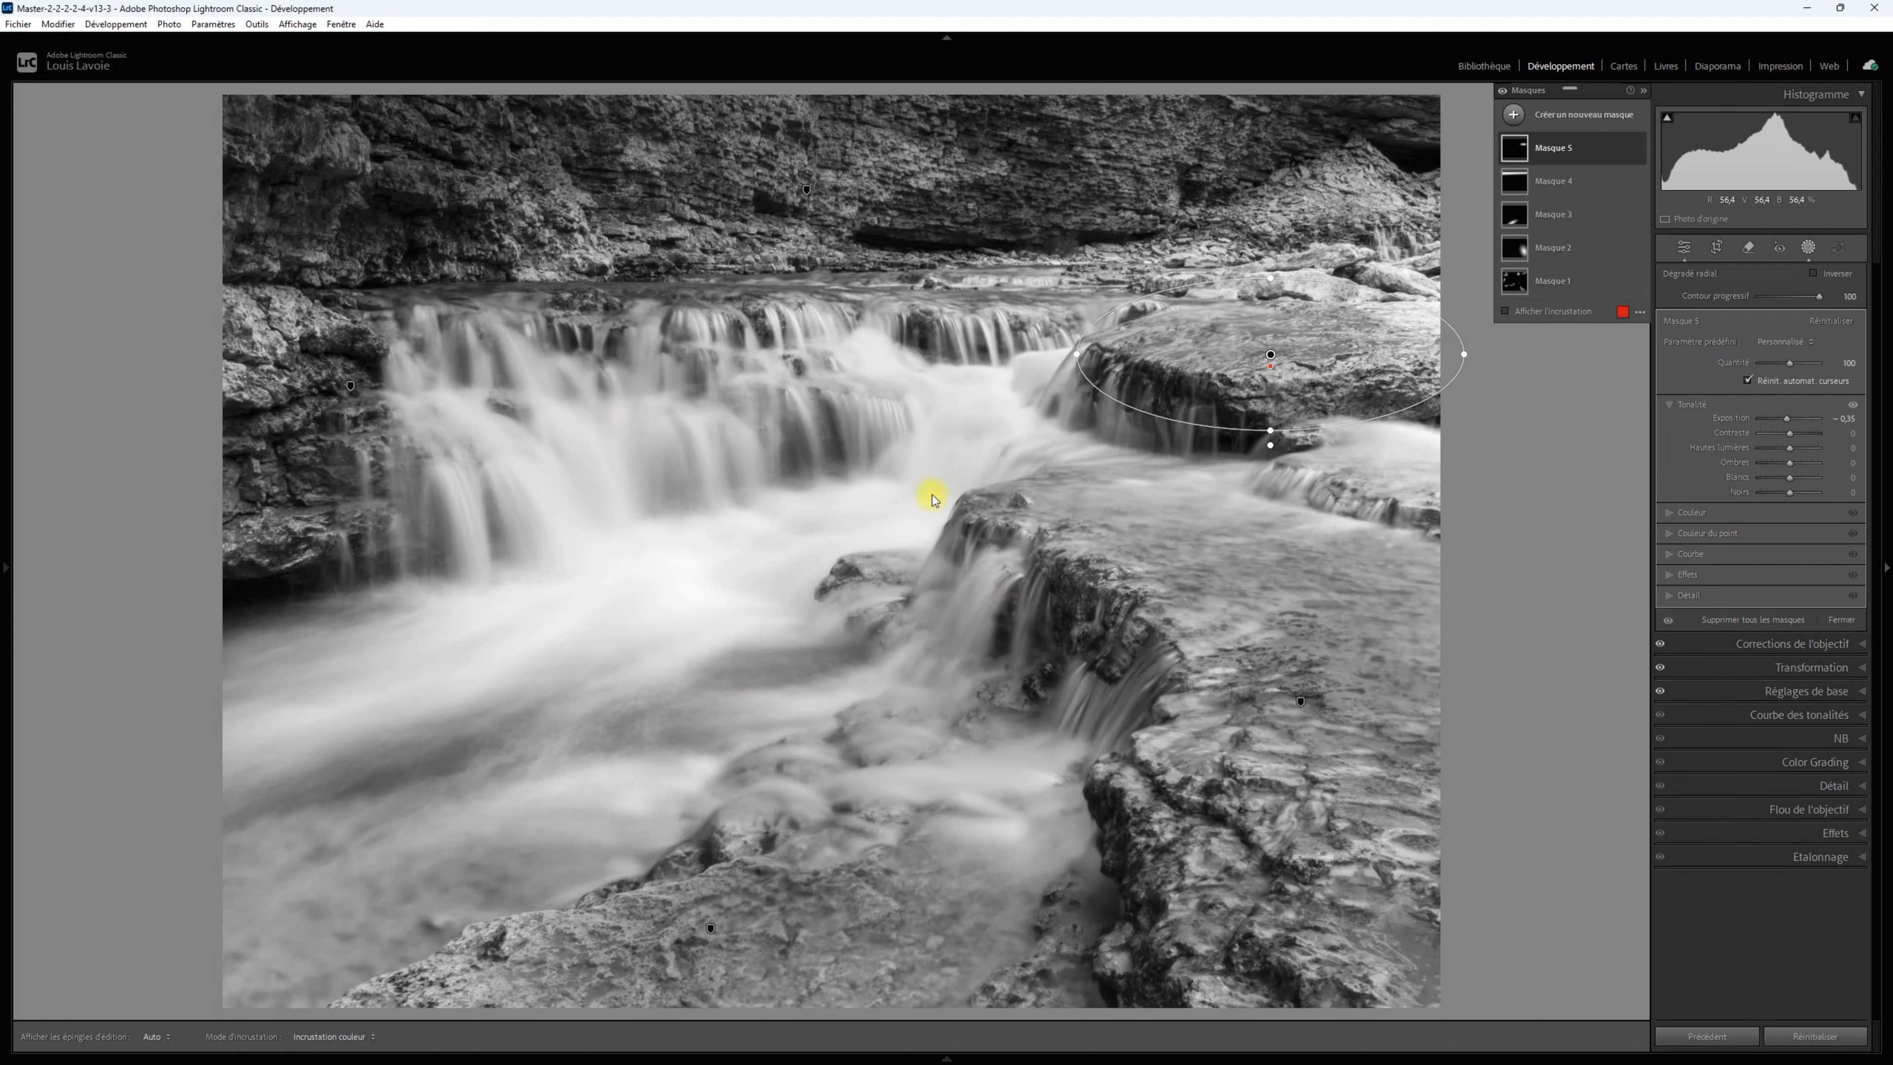
Add a large radial gradient mask over the waterfall and pool, tilted to follow the flow of the water.
left_click(1514, 114)
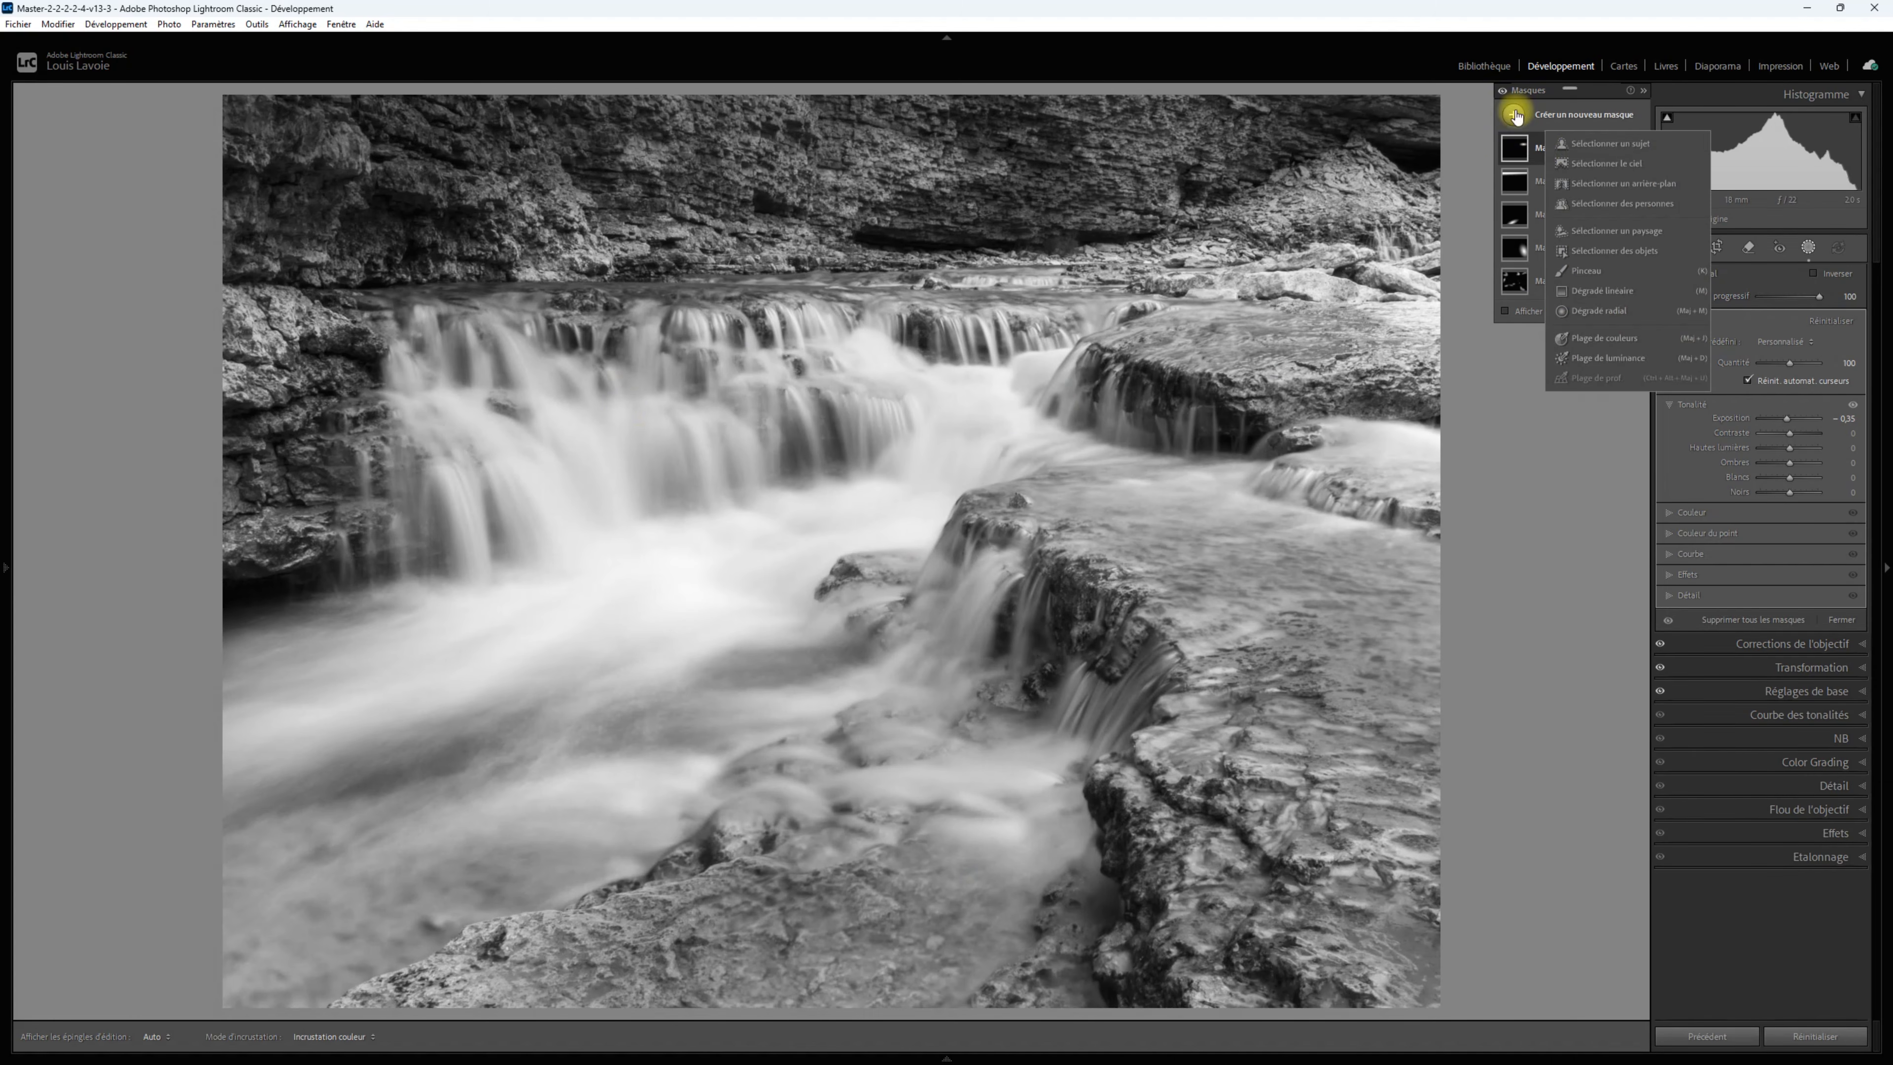
left_click(1597, 314)
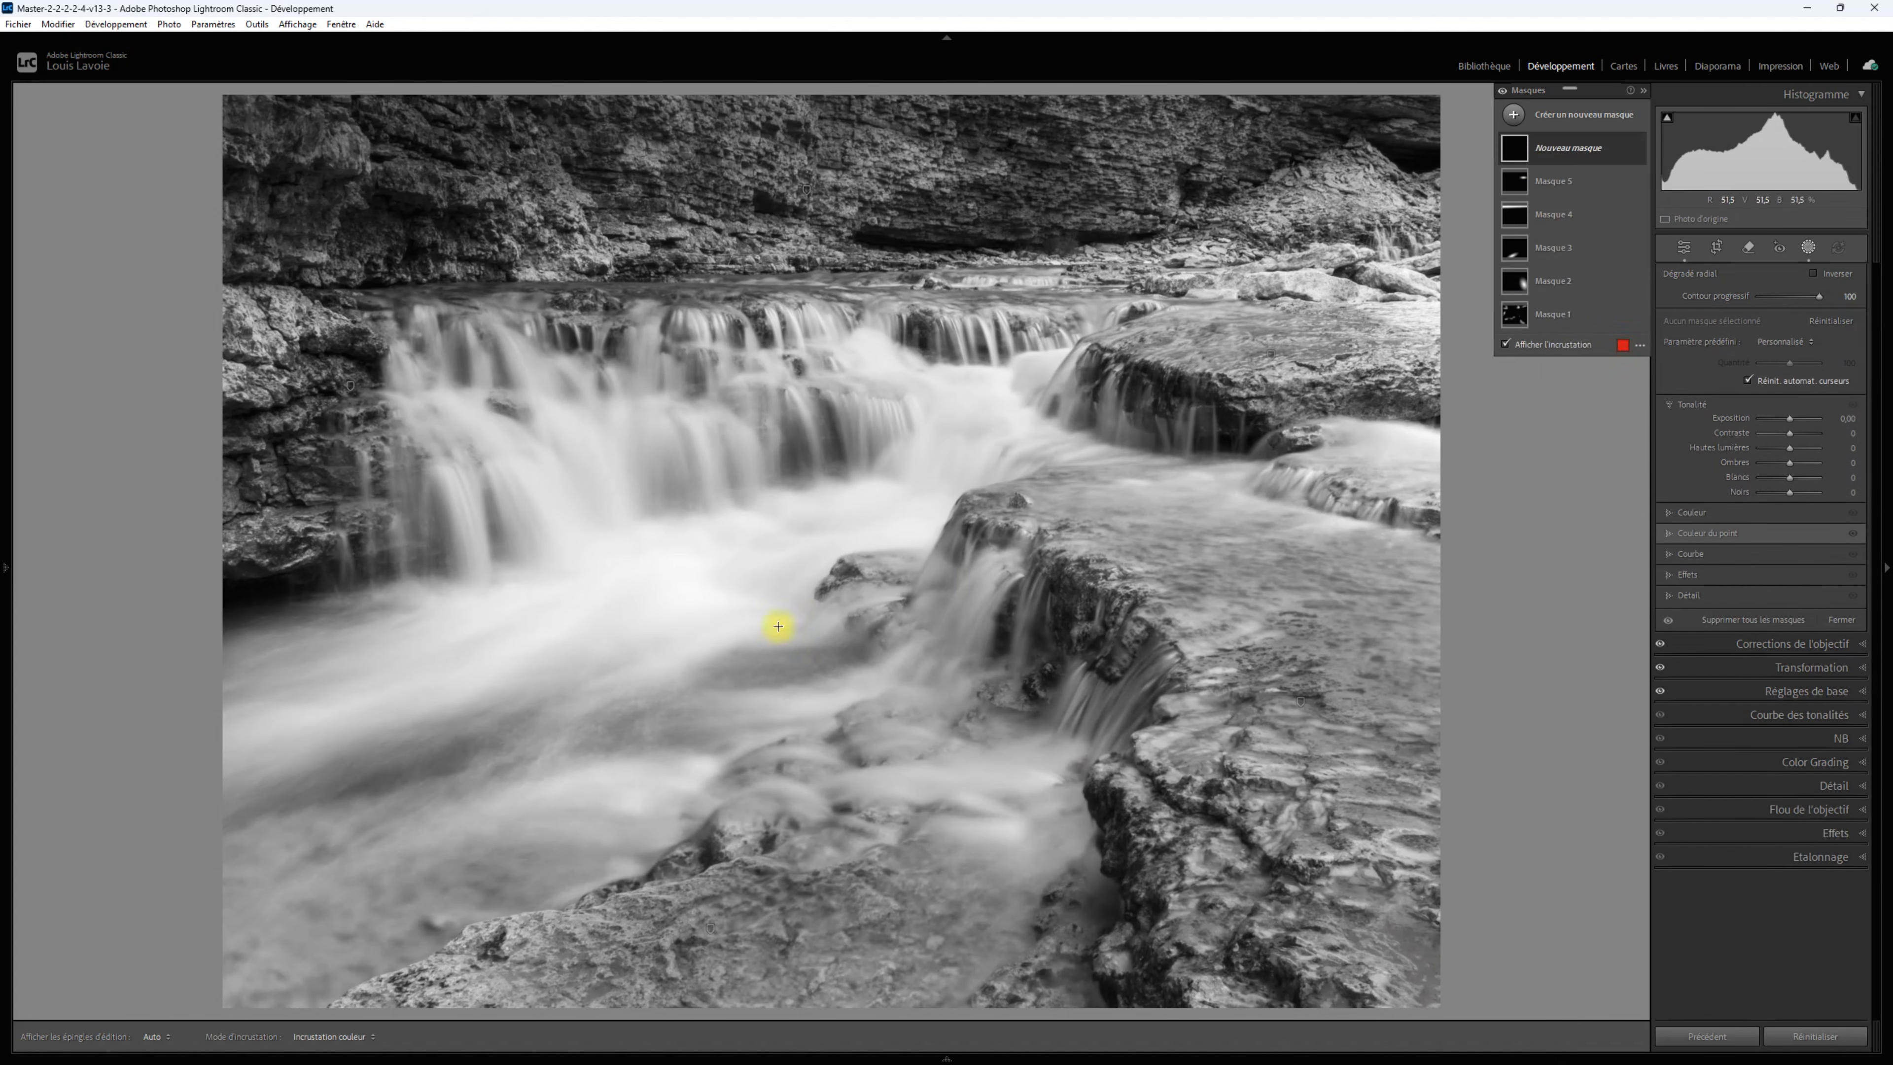
left_click_drag(732, 633, 1424, 927)
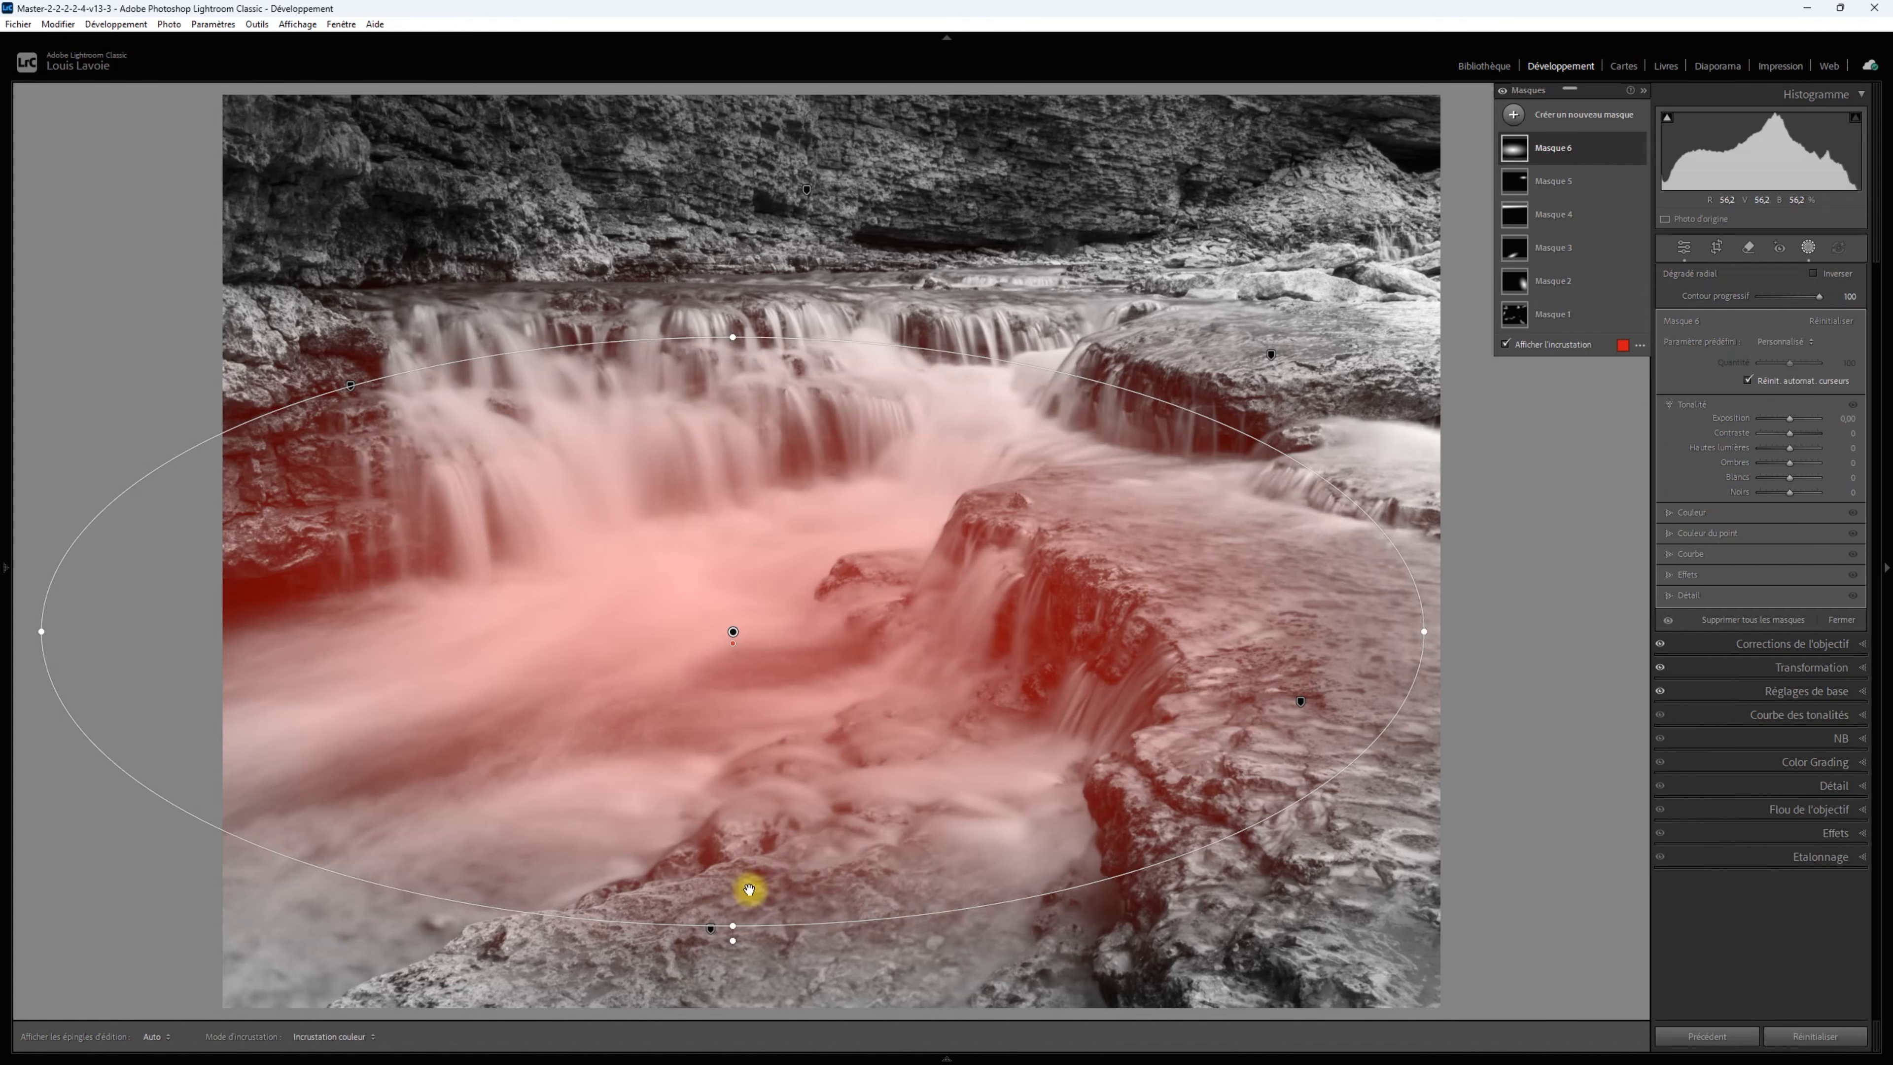
left_click_drag(732, 941, 816, 905)
left_click_drag(731, 633, 729, 618)
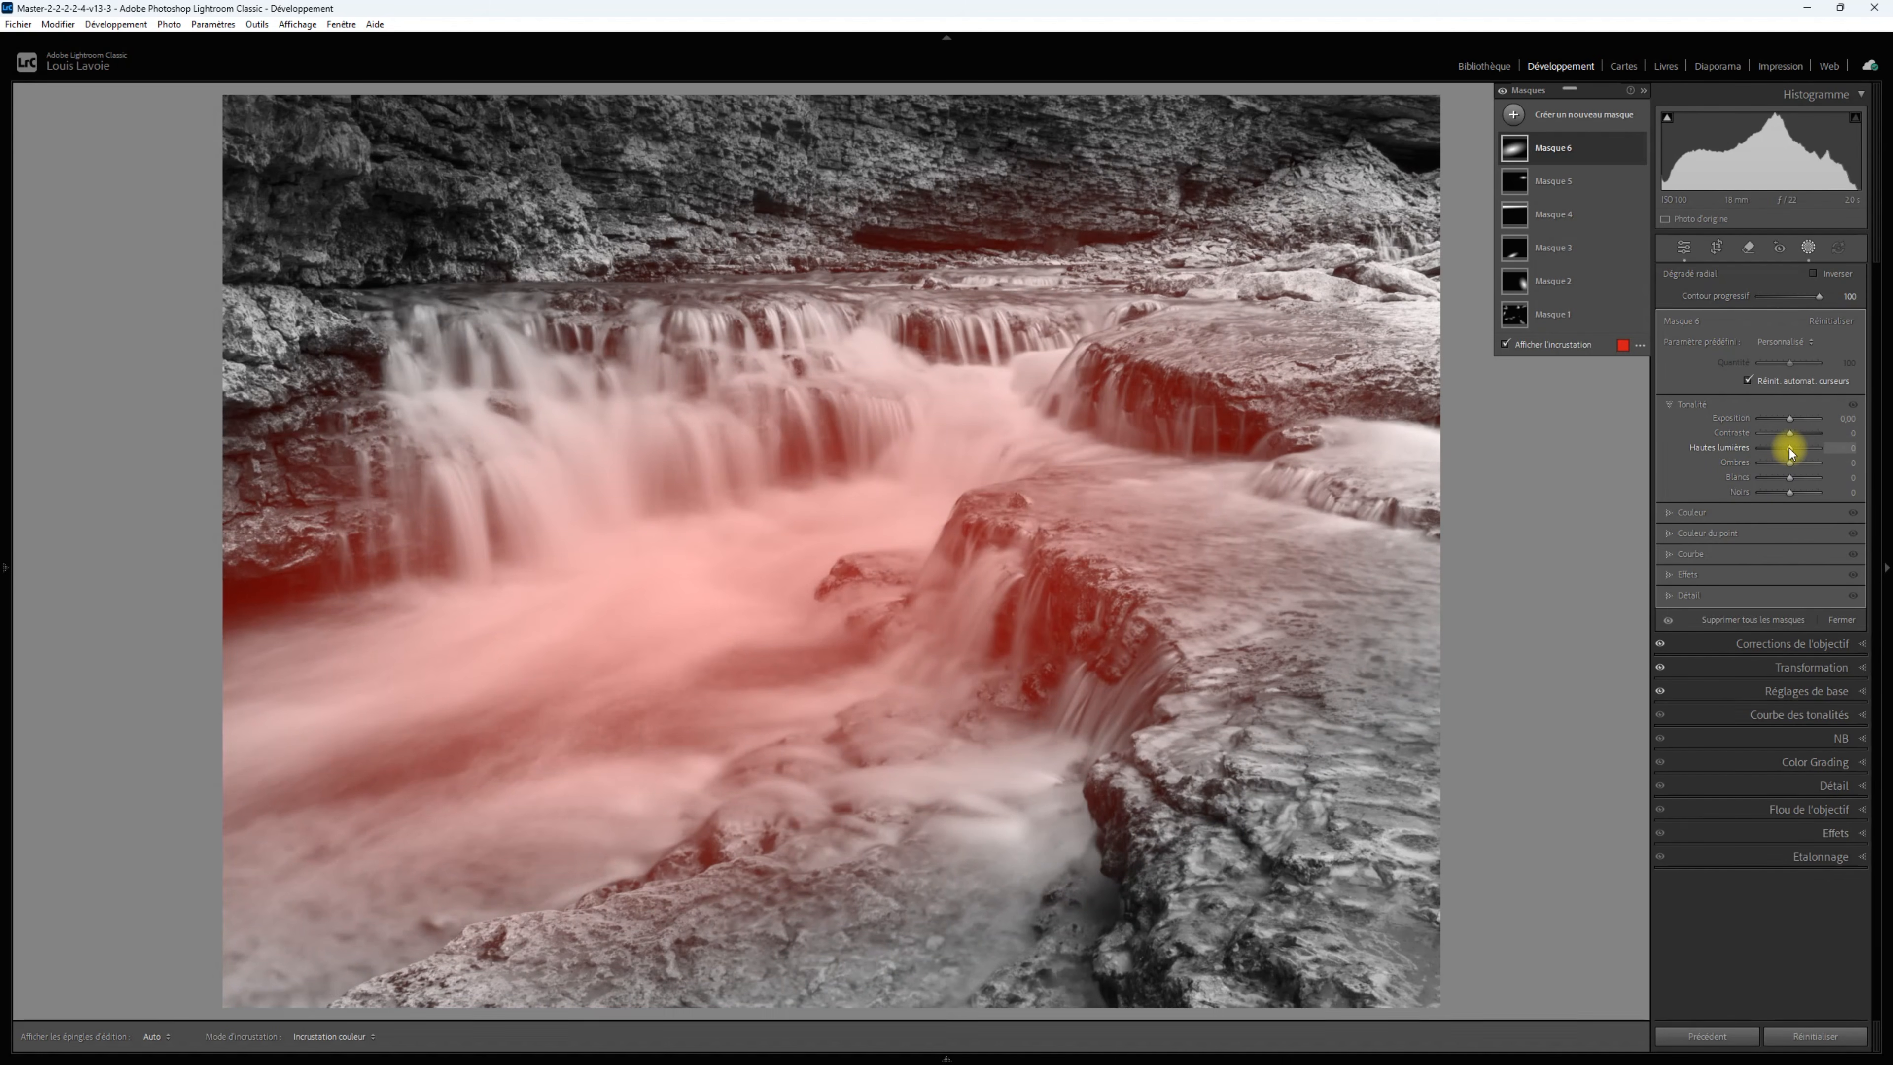
Set the large water mask's highlights to 22 and its dehaze to −6.
left_click_drag(1790, 448, 1791, 448)
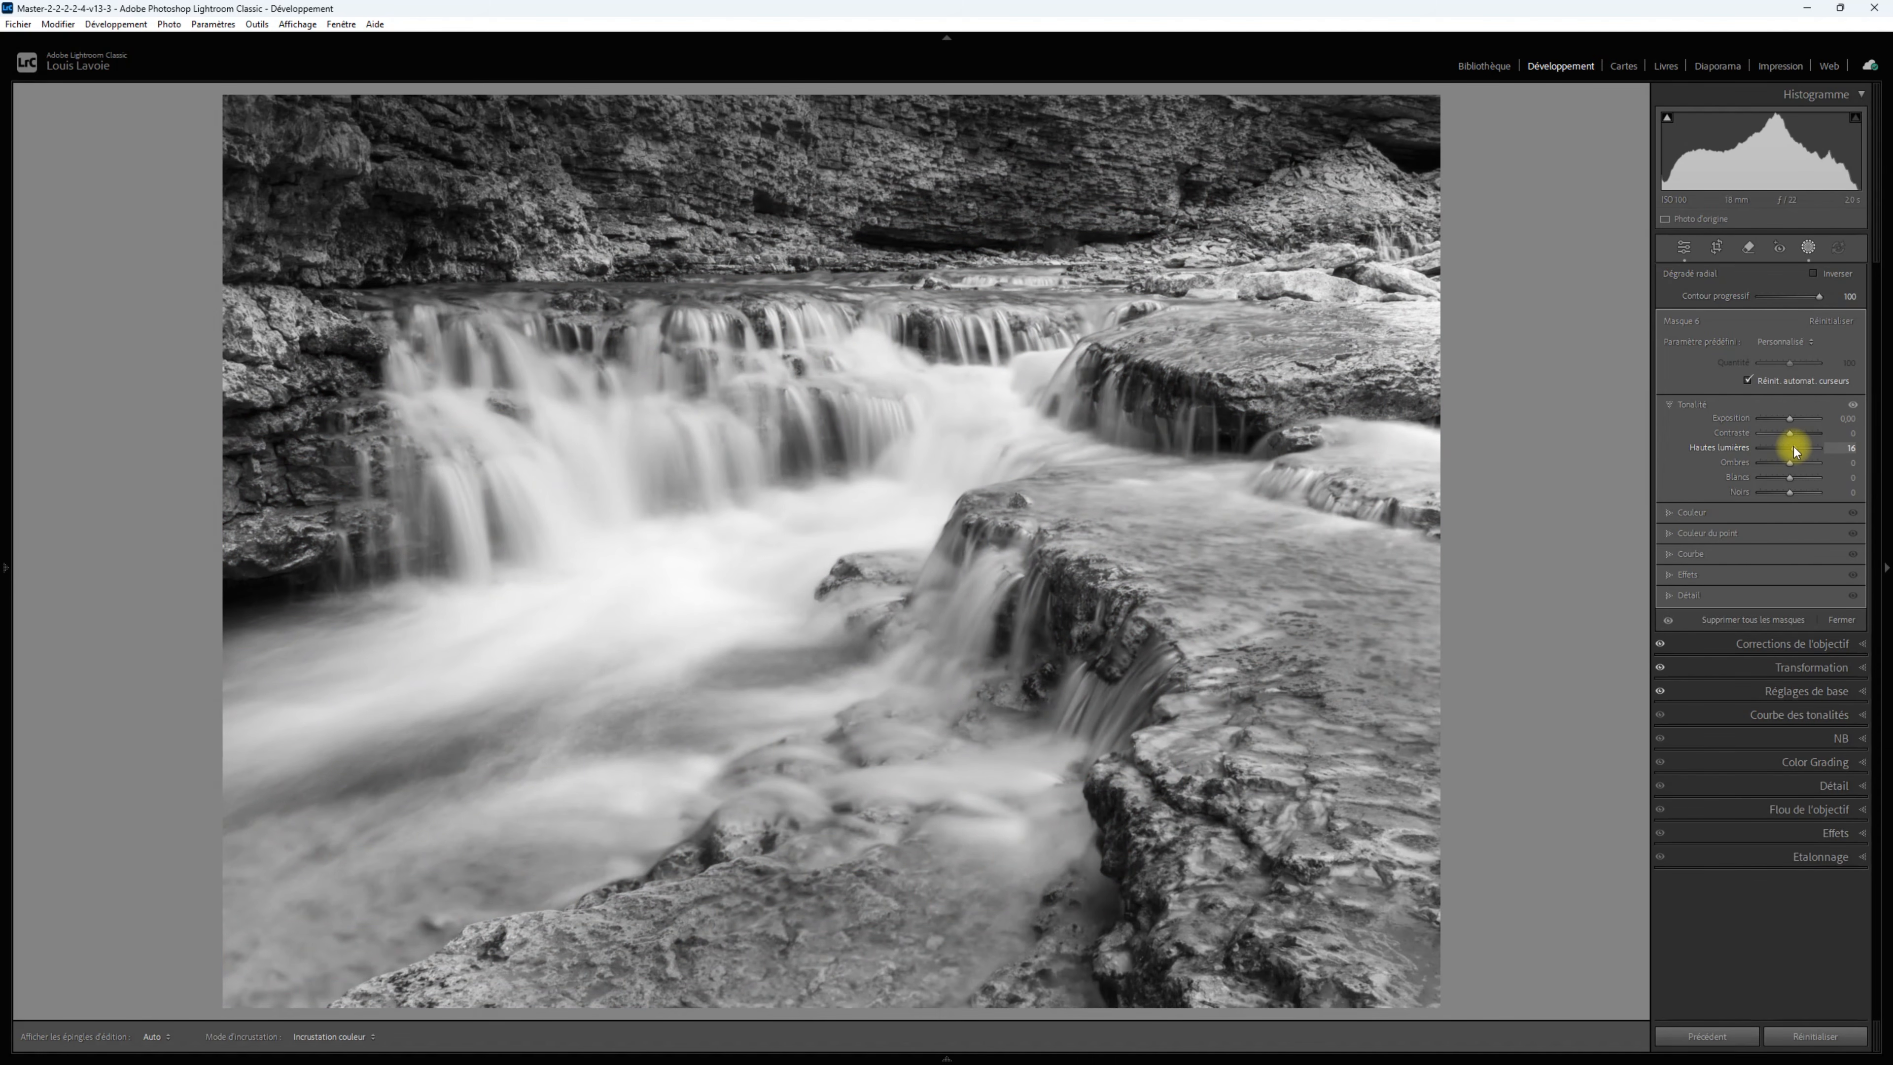
left_click_drag(1795, 445, 1796, 453)
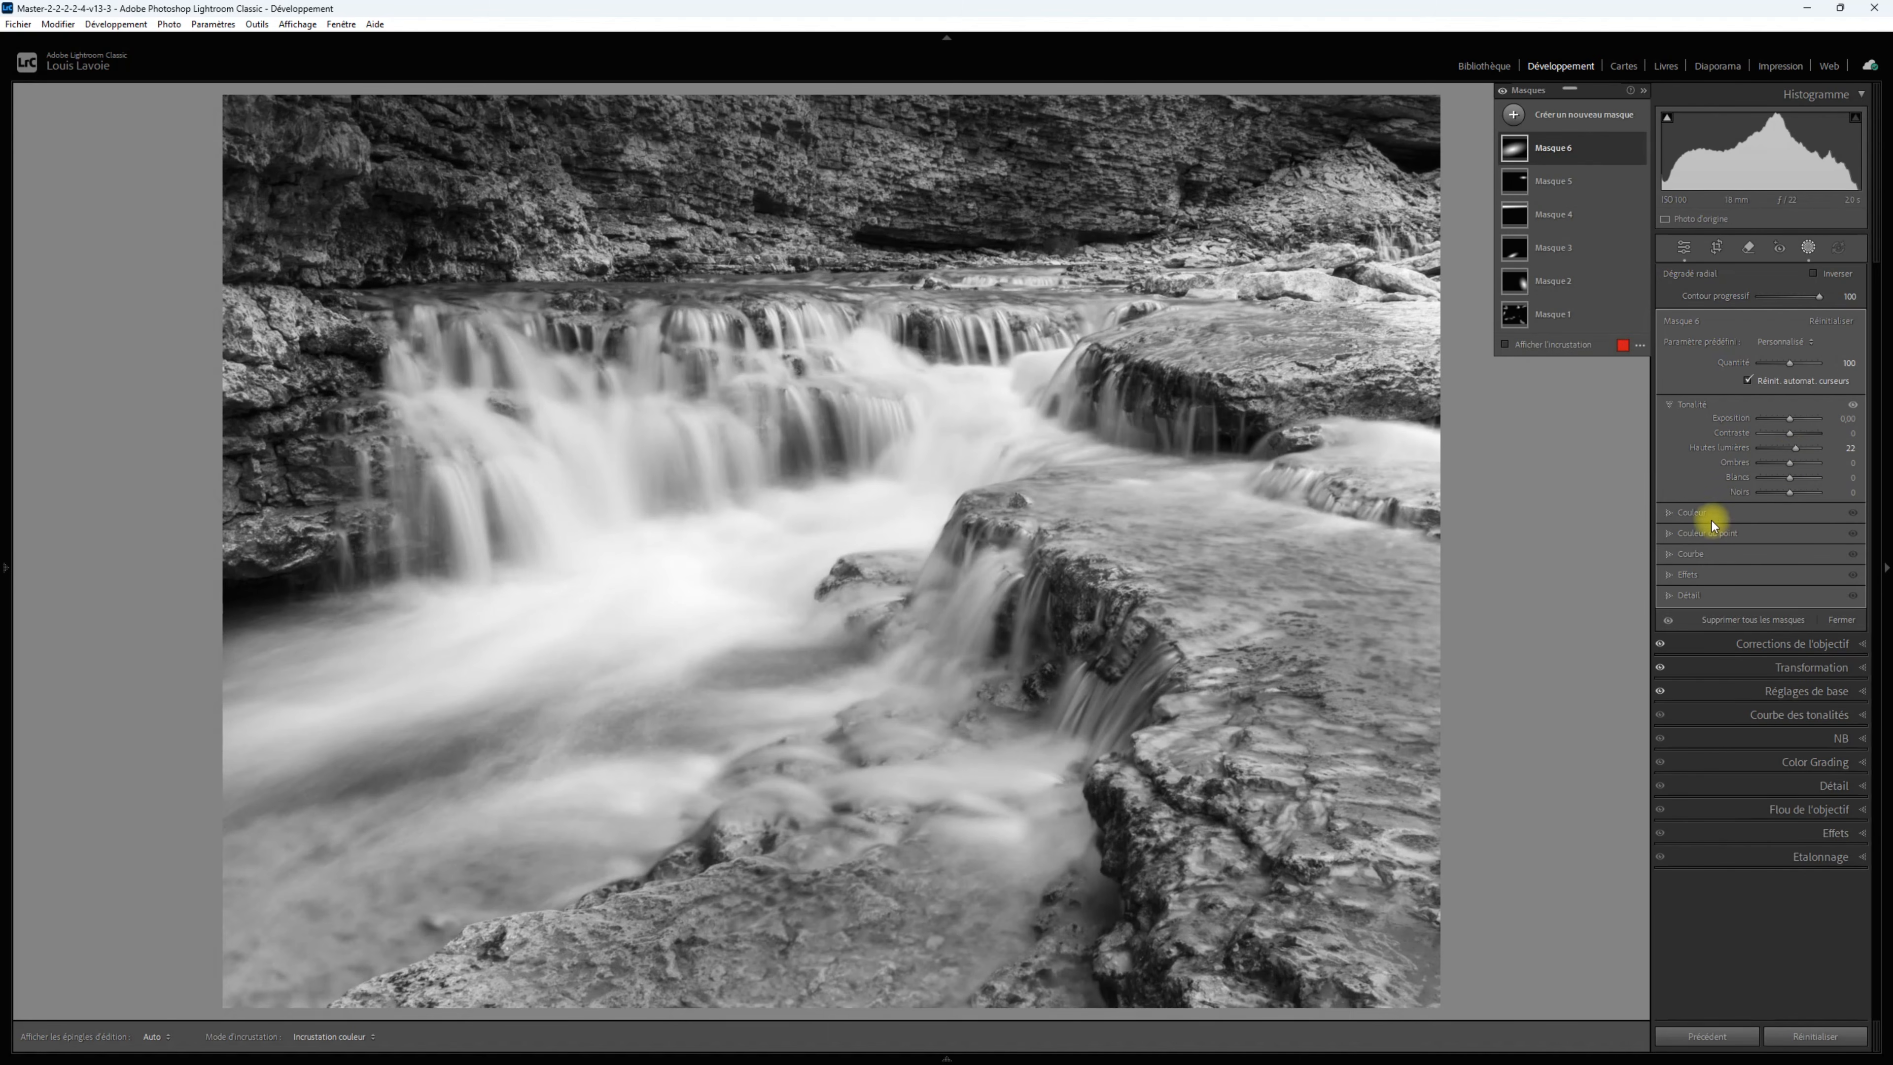
left_click(1671, 576)
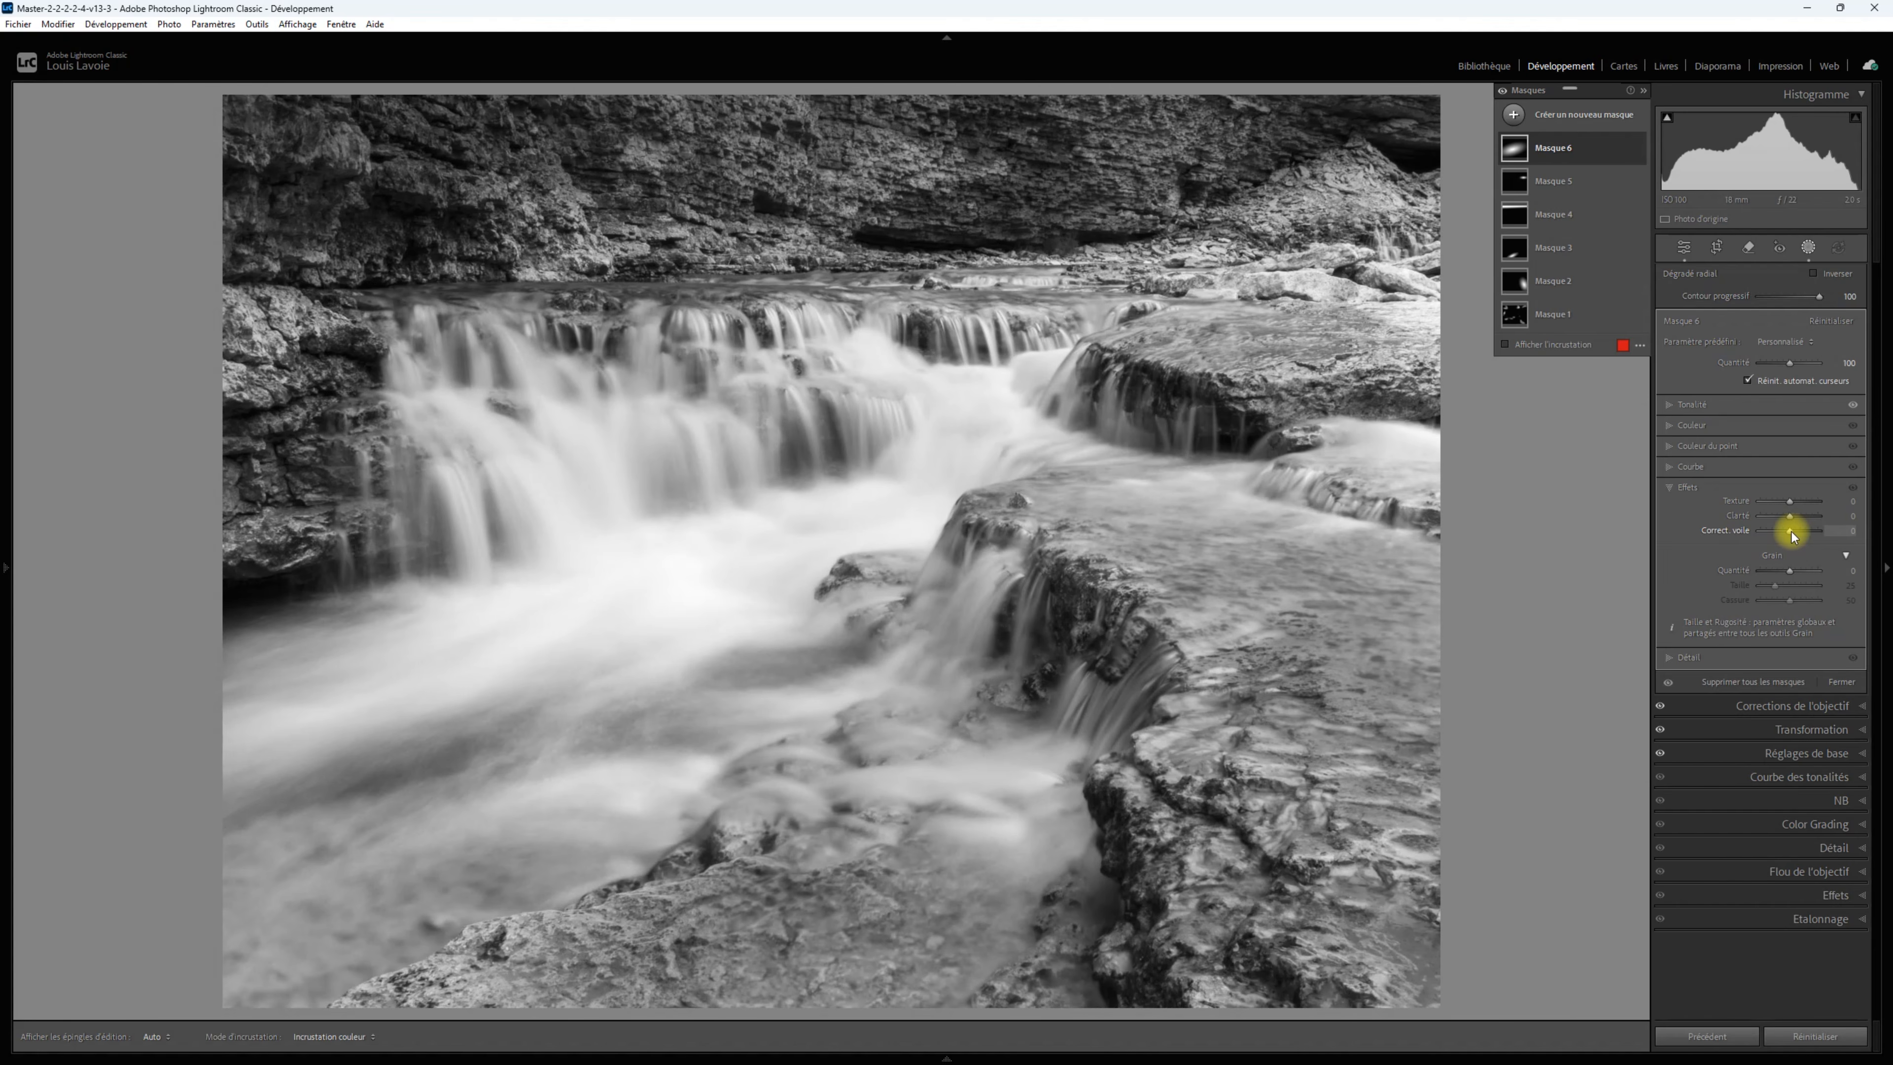
left_click(1791, 531)
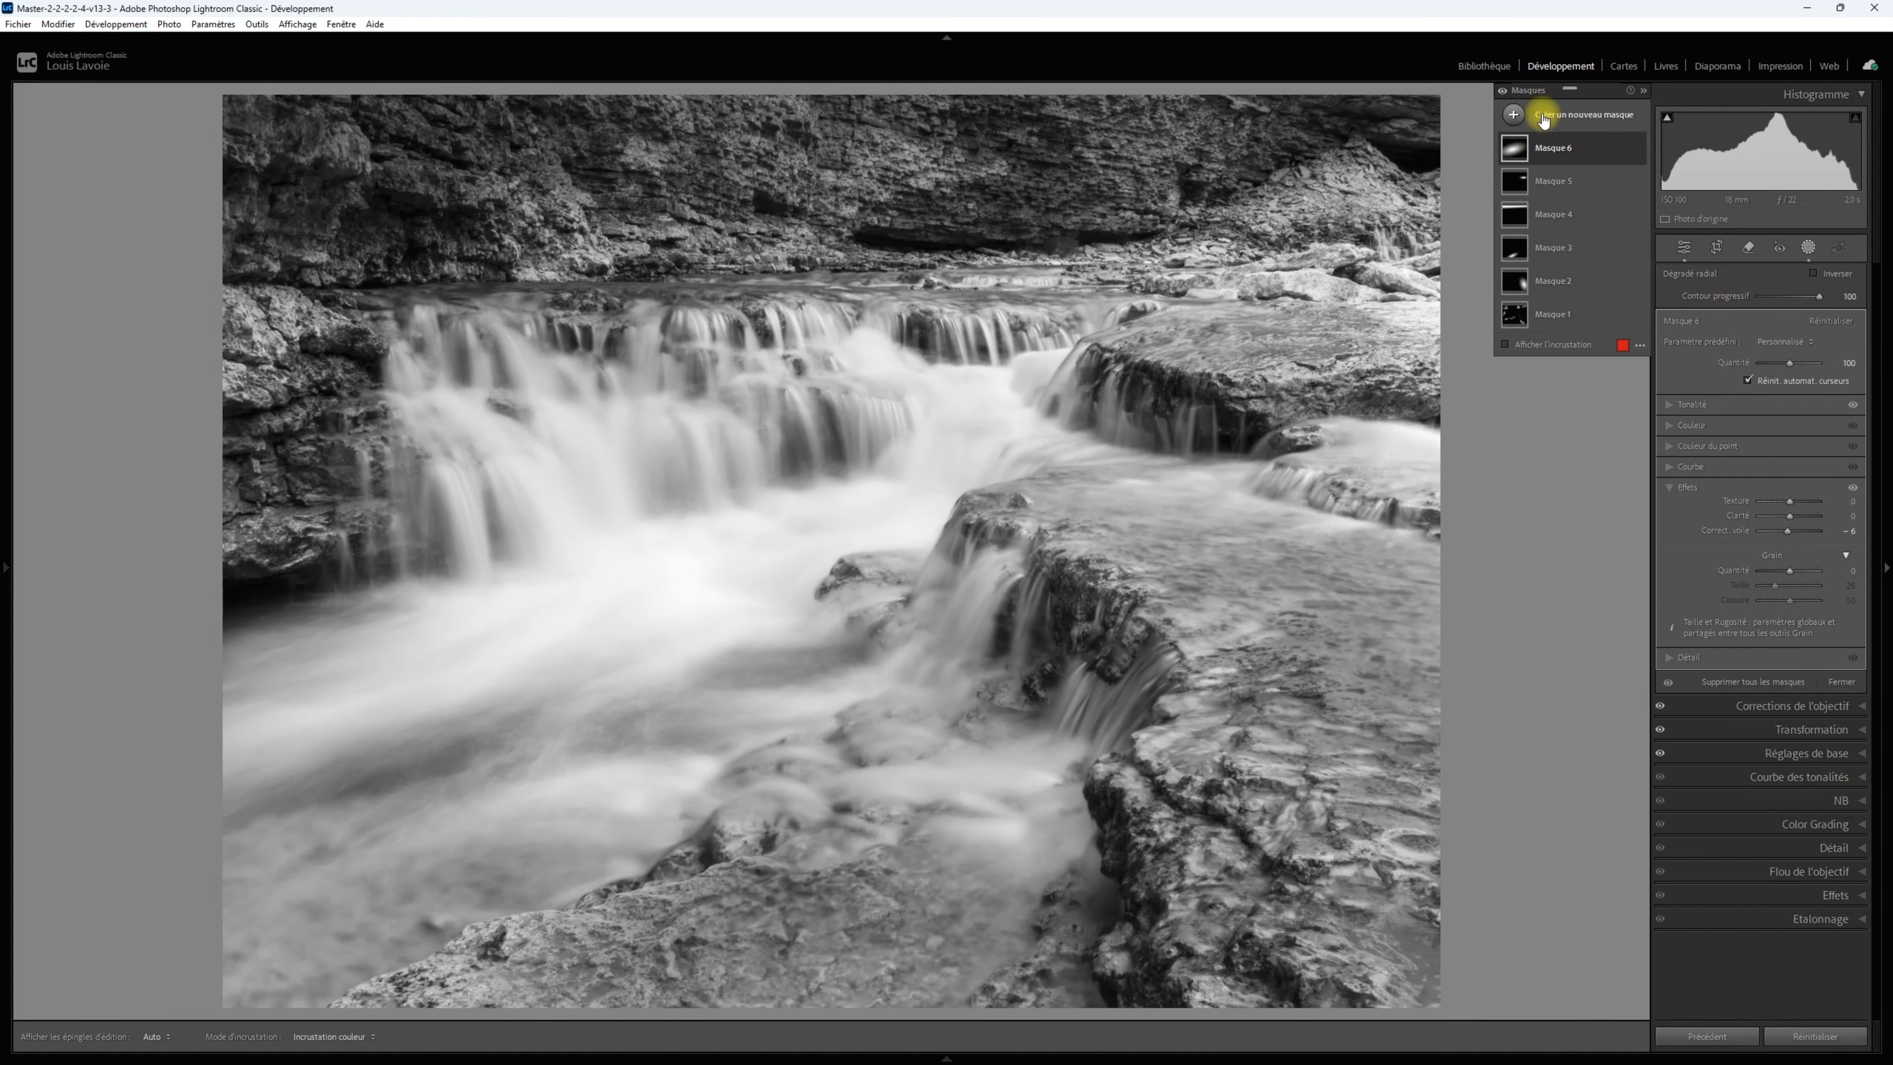
Toggle the large water mask off and on to compare its effect on the waterfall and pool.
left_click(1638, 150)
left_click(1637, 150)
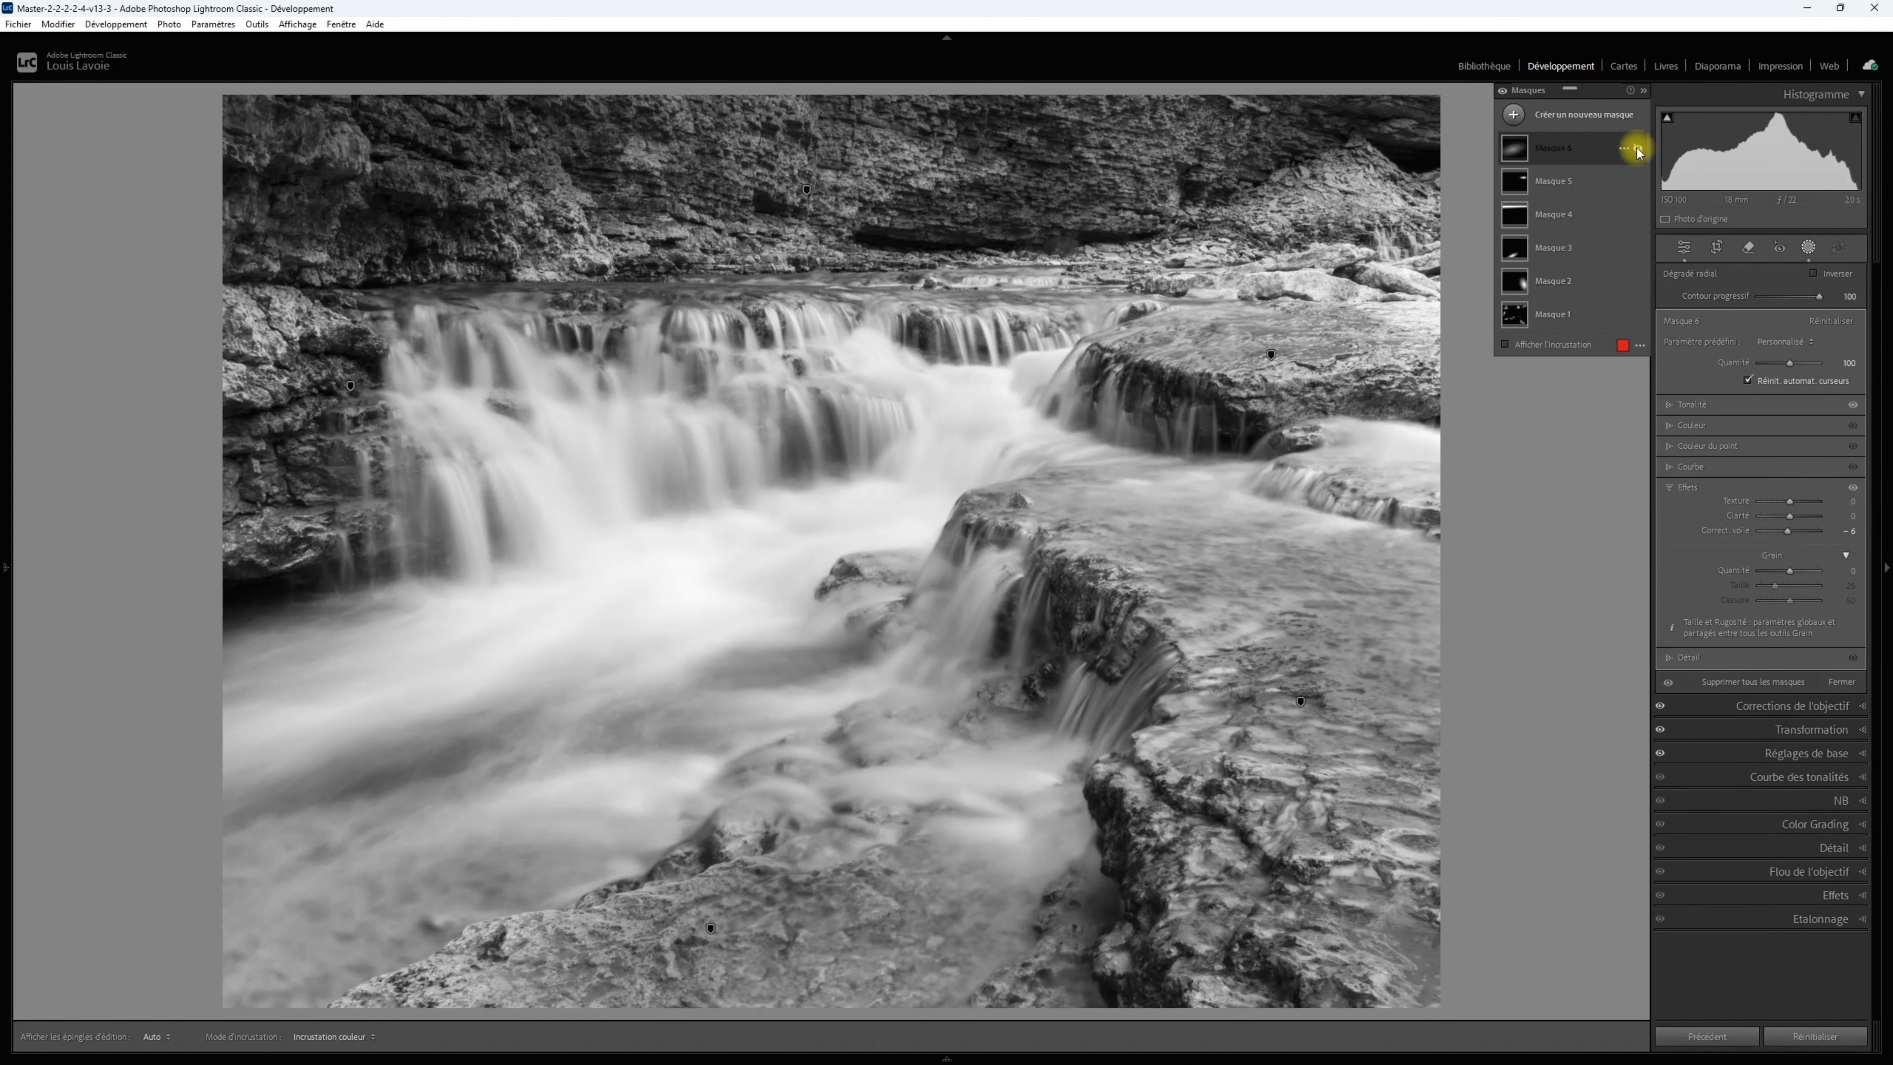
left_click(1637, 150)
left_click(1638, 149)
left_click(1638, 150)
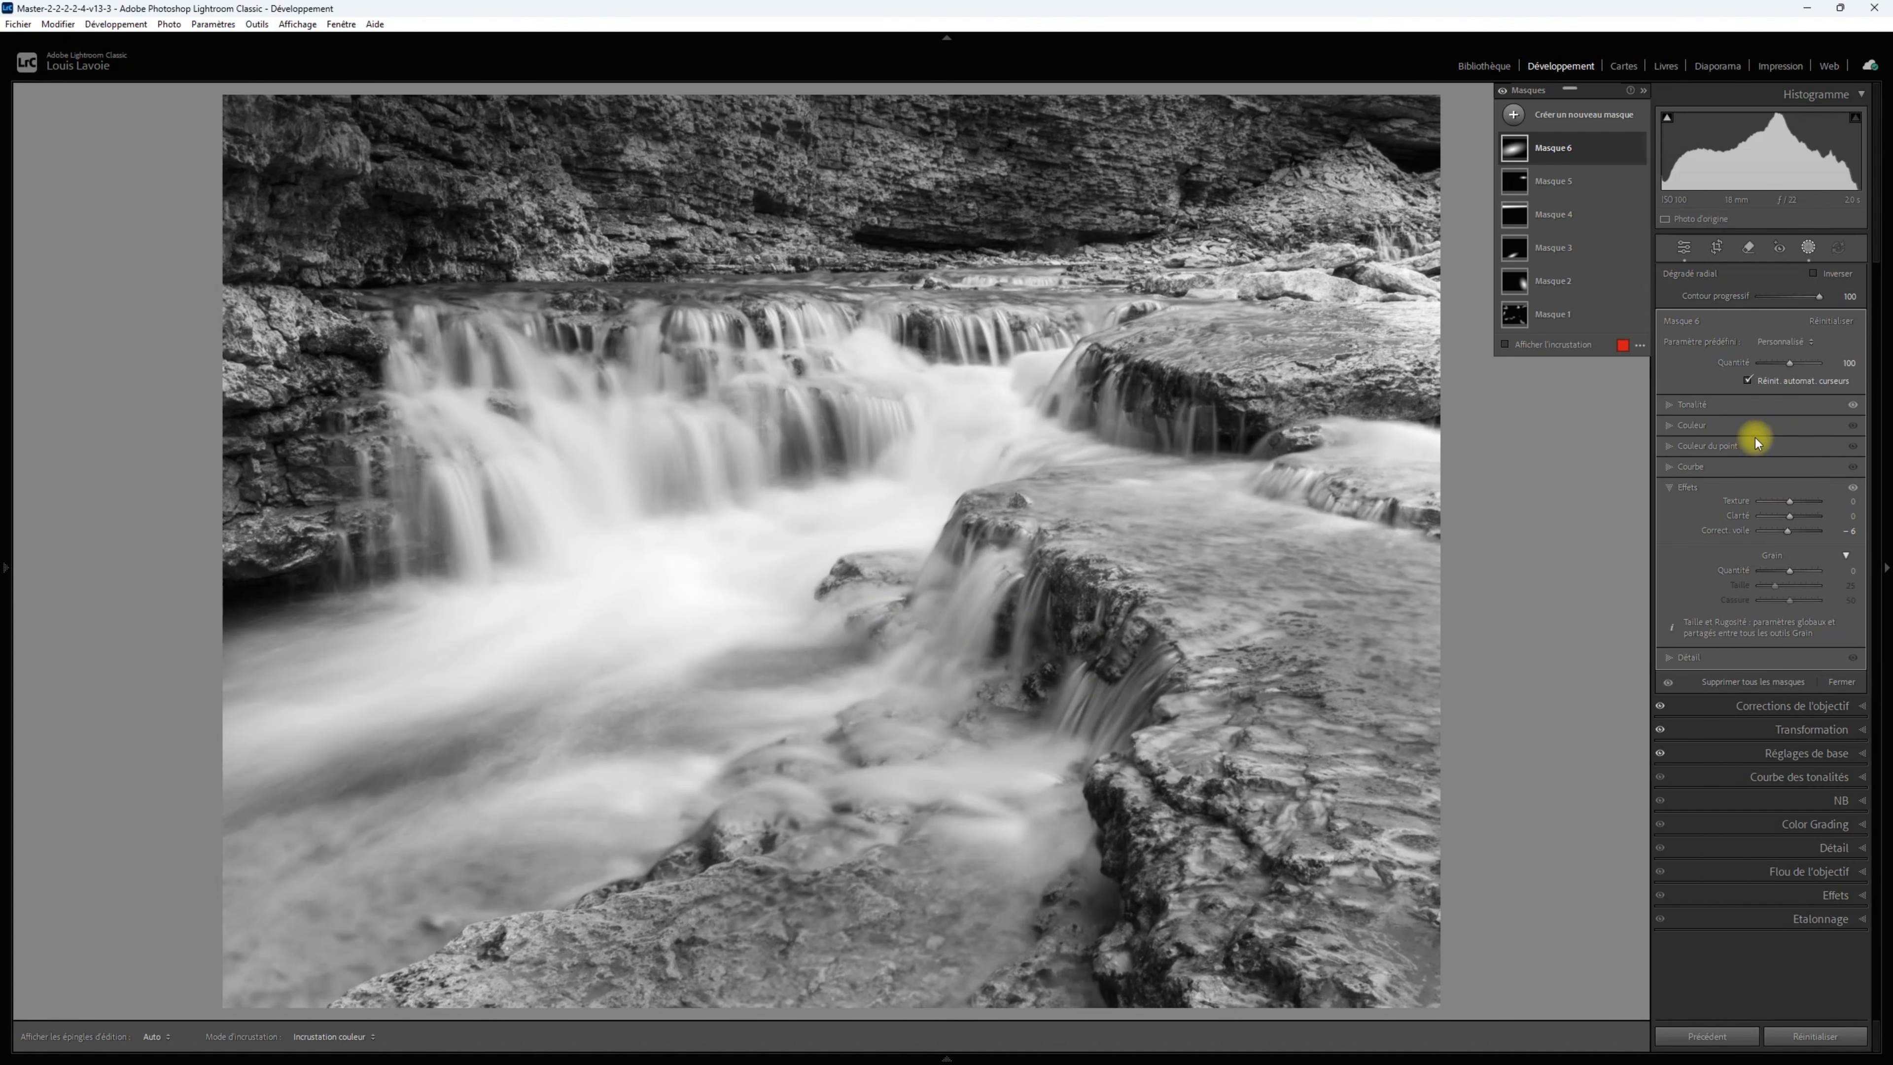
Create a brush mask with exposure 0.15 and highlights 27, painting over the small cascades spilling off the foreground ledge.
left_click(1671, 405)
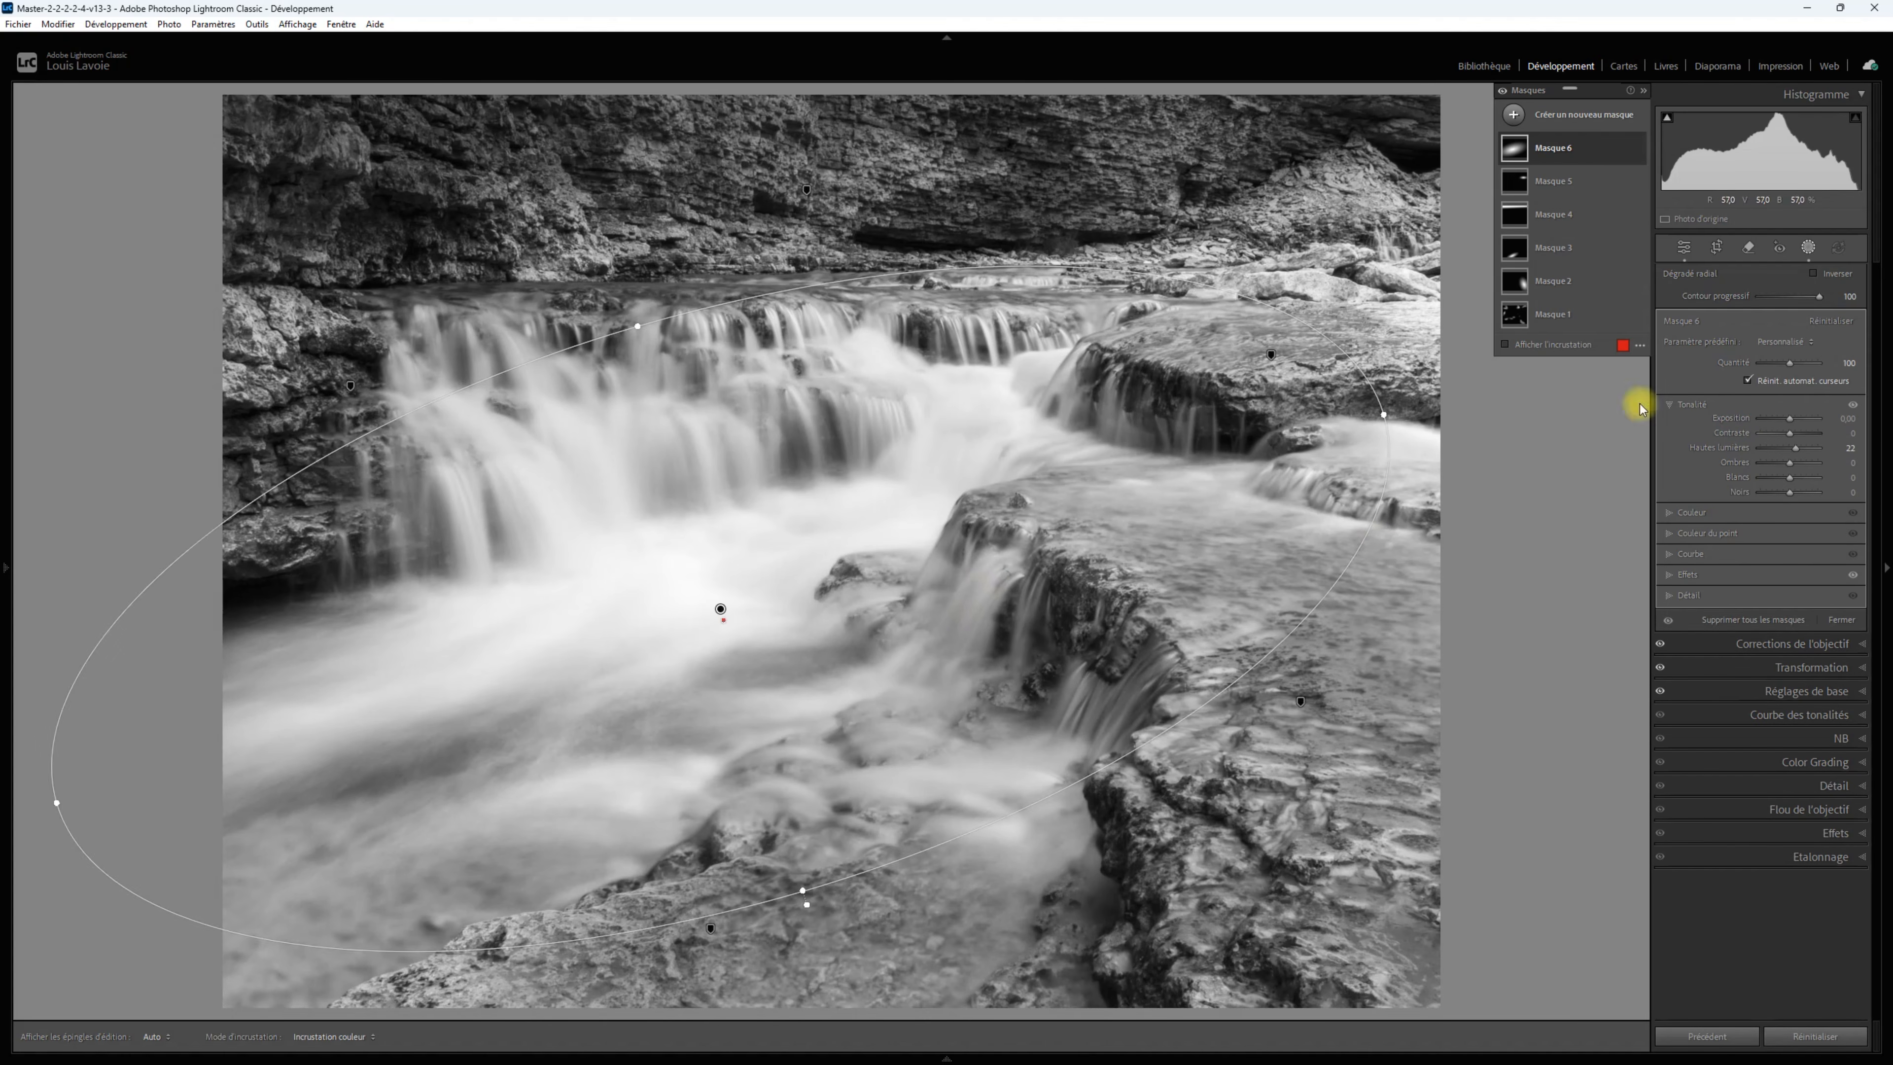
left_click(1513, 114)
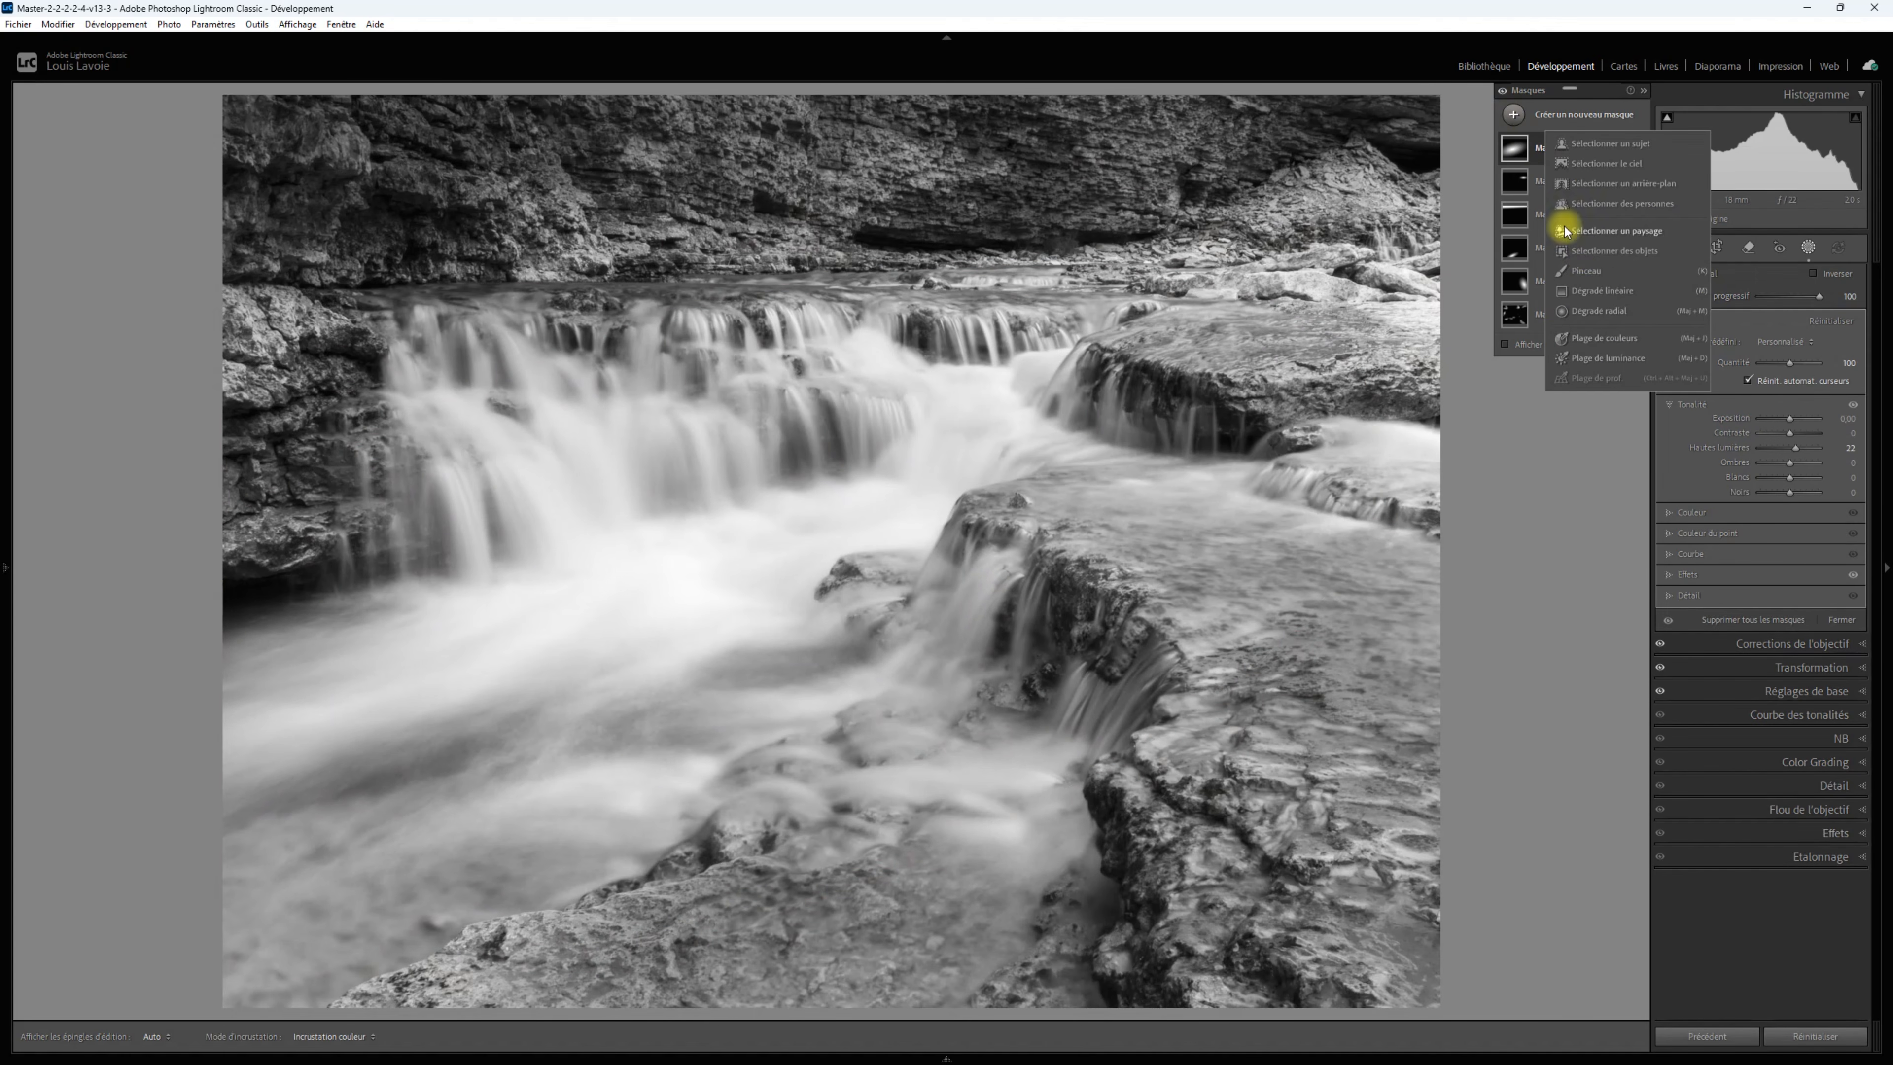
left_click(1595, 269)
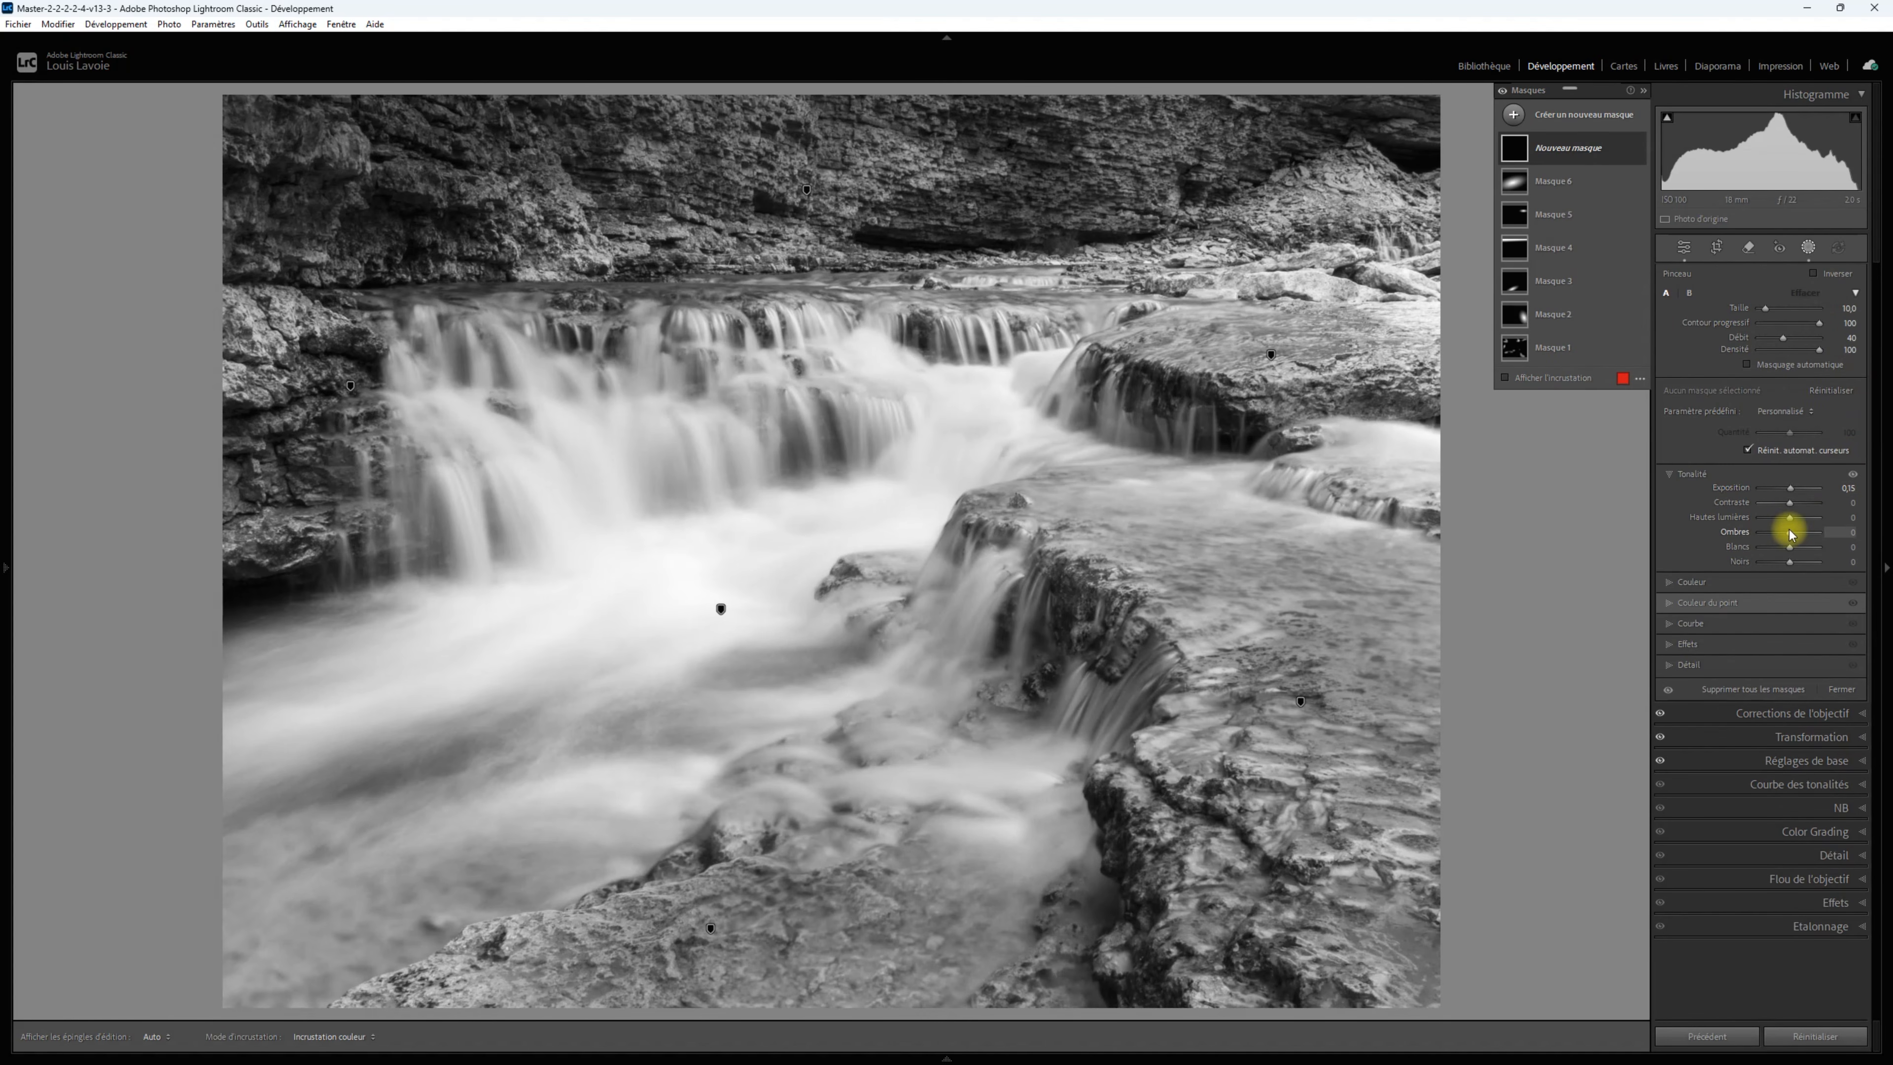
left_click_drag(1790, 518, 1797, 516)
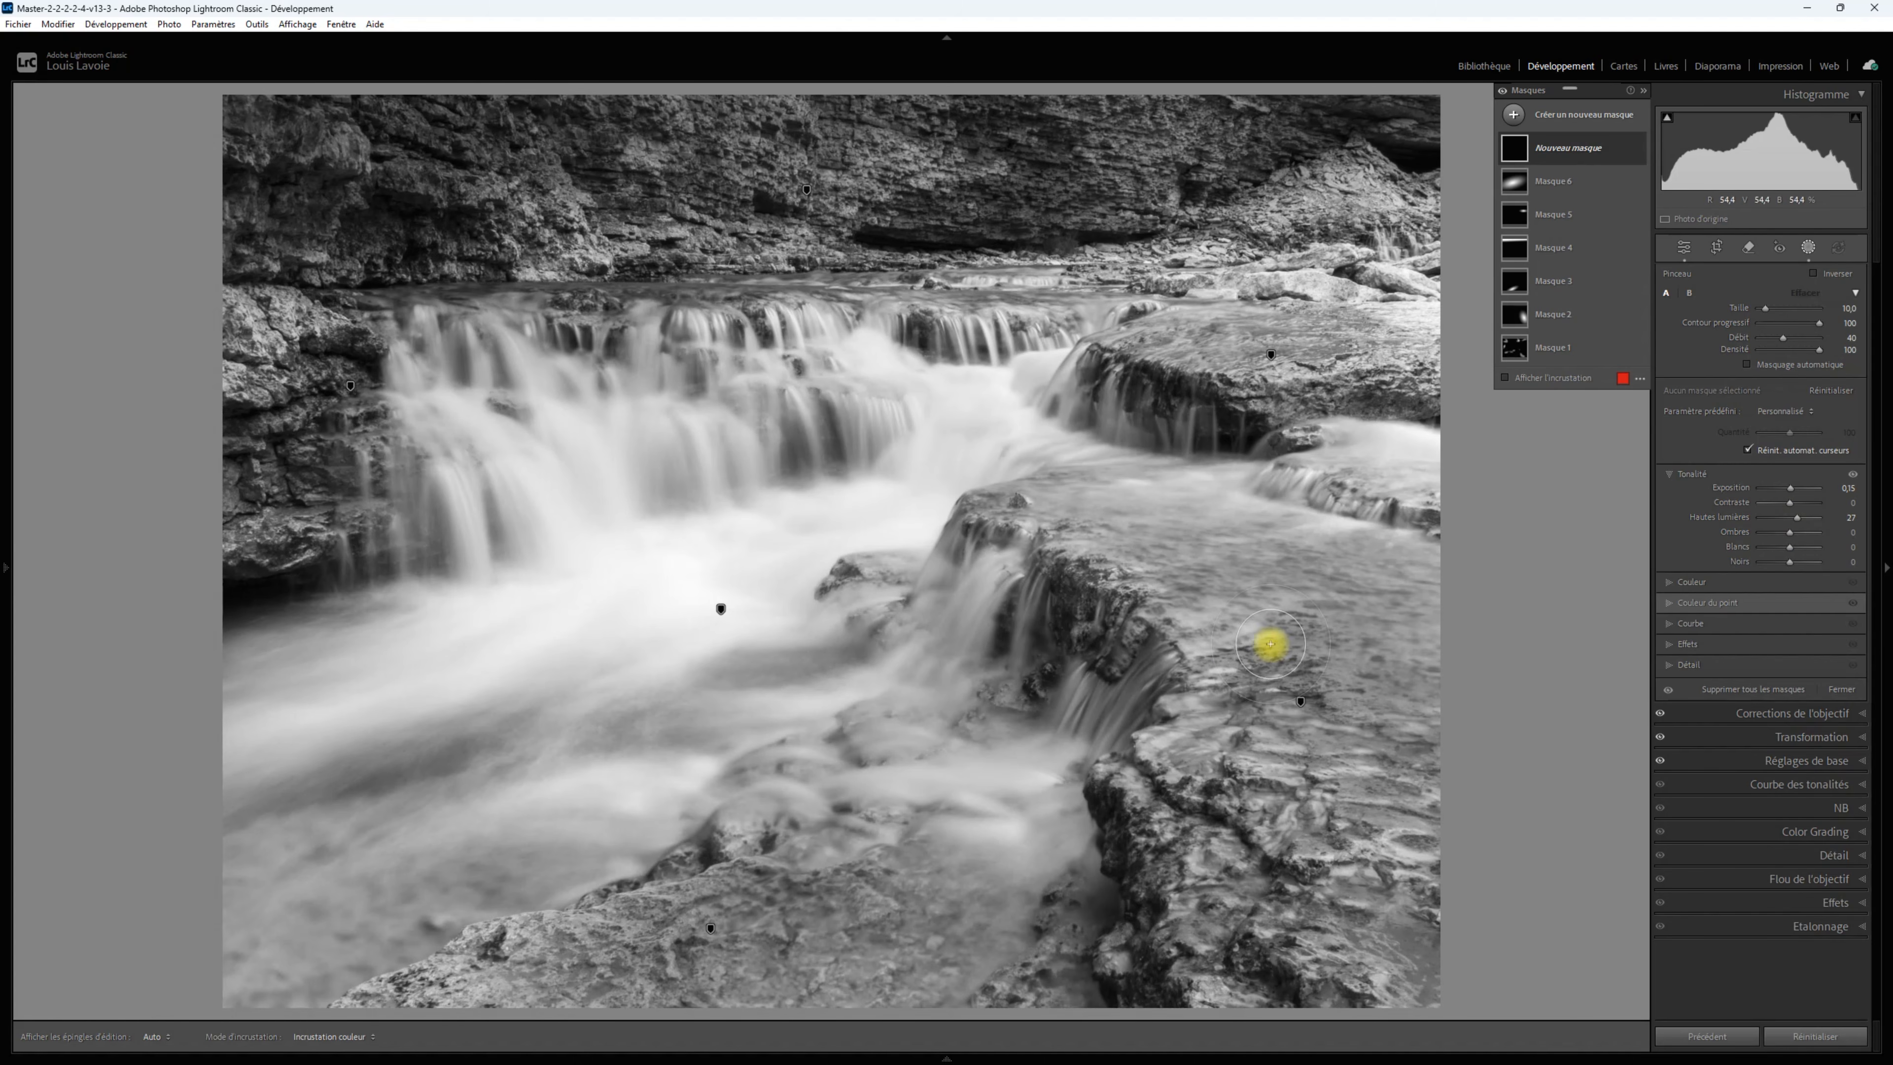
key("h")
mouse_move(1135, 683)
left_mouse_down()
mouse_move(1103, 715)
mouse_move(1162, 681)
mouse_move(1078, 725)
mouse_move(1150, 675)
mouse_move(1102, 706)
mouse_move(1051, 669)
mouse_move(1040, 594)
mouse_move(1004, 668)
mouse_move(1040, 580)
mouse_move(1011, 658)
mouse_move(1033, 586)
mouse_move(1019, 649)
mouse_move(1139, 685)
mouse_move(1075, 762)
left_mouse_up()
mouse_move(1056, 854)
left_mouse_down()
mouse_move(1077, 867)
mouse_move(1071, 821)
left_mouse_up()
mouse_move(1087, 748)
left_mouse_down()
mouse_move(1158, 675)
mouse_move(1081, 715)
left_mouse_up()
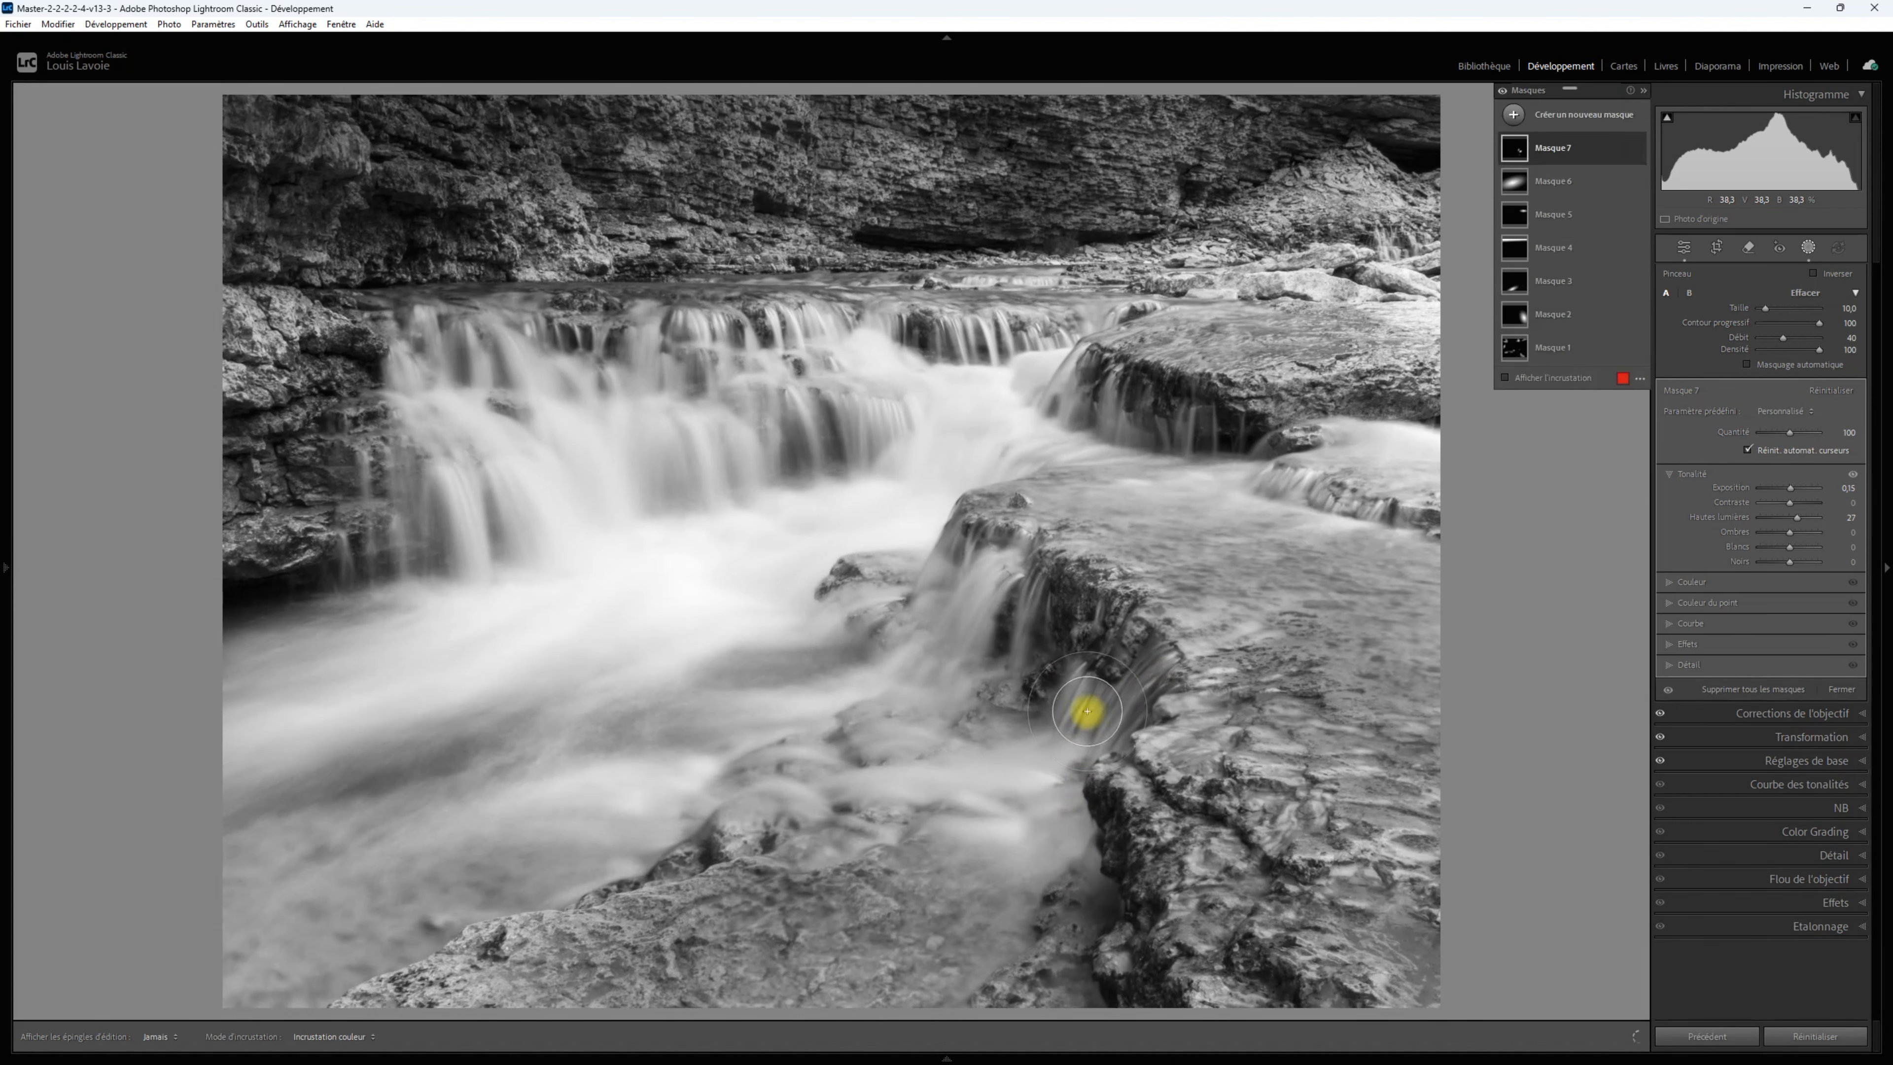
key("h")
mouse_move(1023, 583)
left_mouse_down()
mouse_move(1011, 659)
mouse_move(1011, 620)
left_mouse_up()
left_click_drag(998, 605, 975, 625)
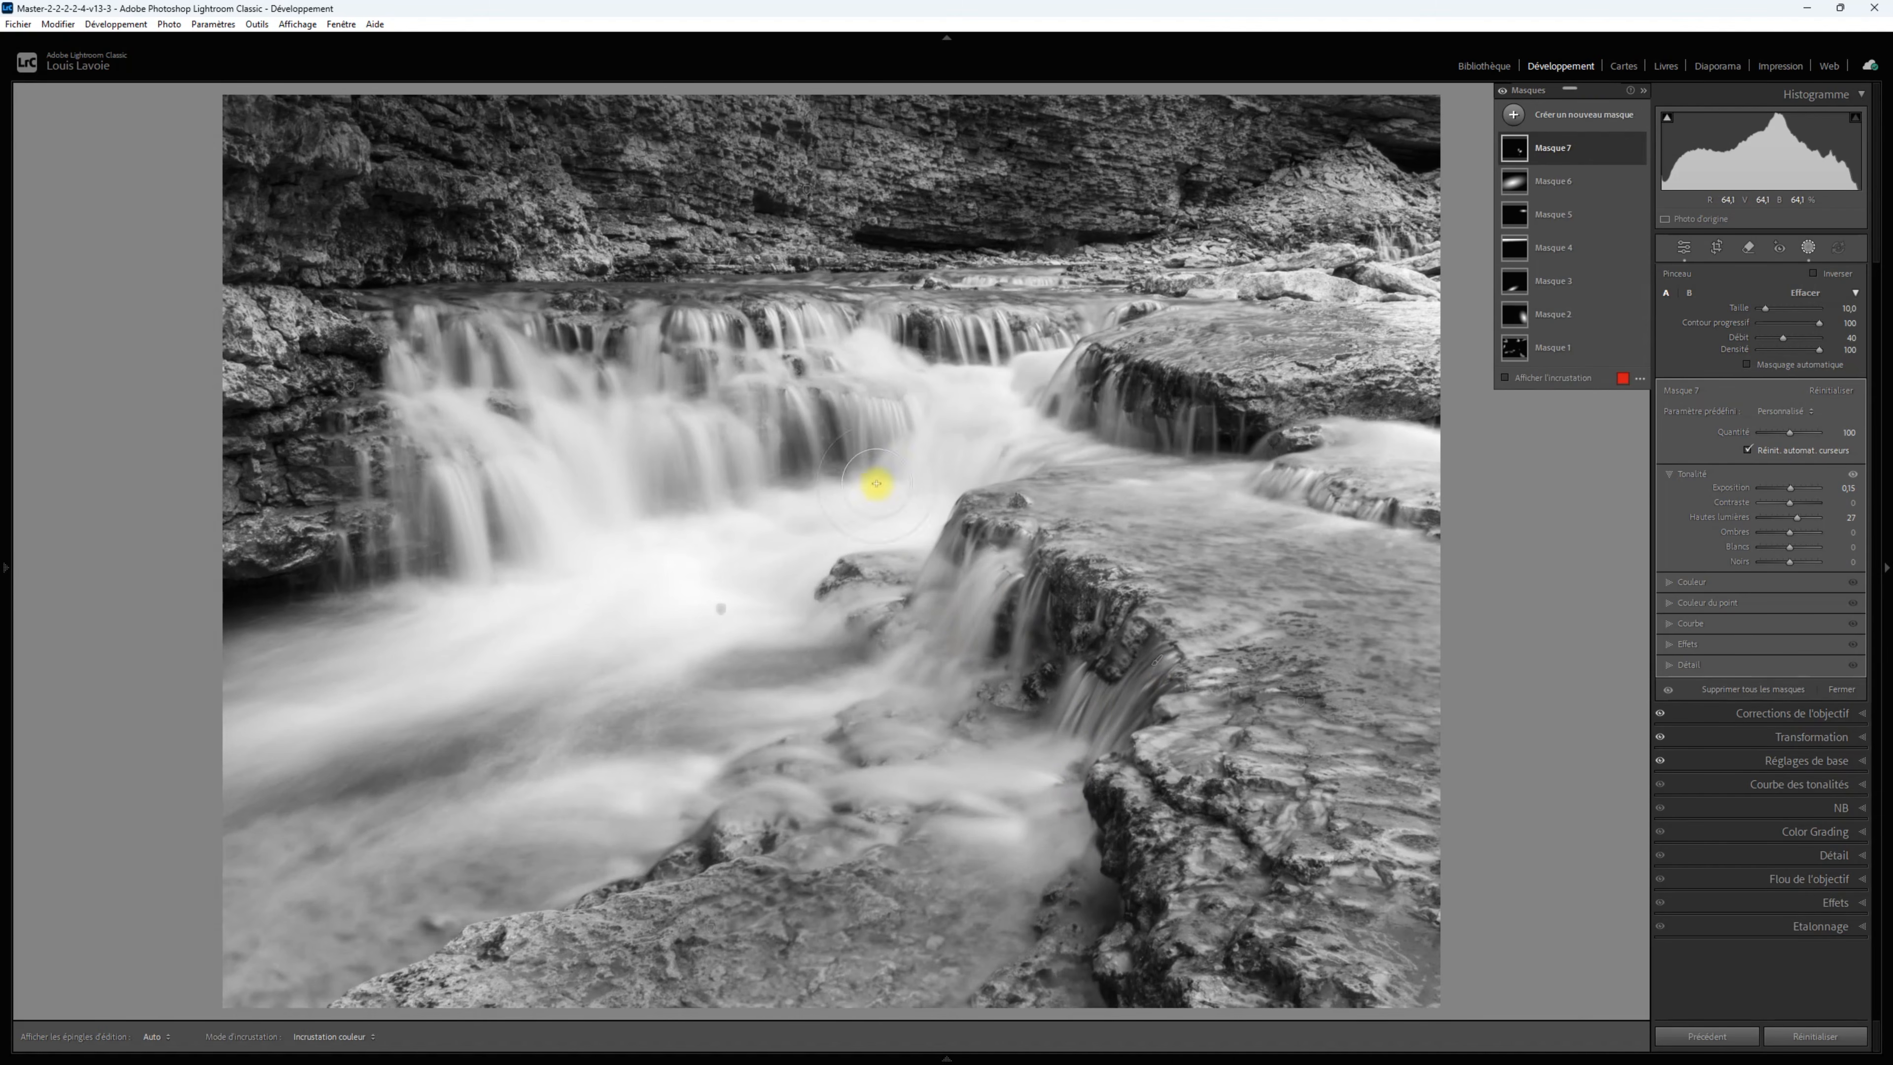
Extend the brush mask over the main waterfall and the small falls below the upper rock ledge.
left_click_drag(871, 429, 869, 432)
mouse_move(1235, 431)
left_mouse_down()
mouse_move(1142, 434)
mouse_move(1194, 432)
mouse_move(1083, 405)
mouse_move(1194, 426)
mouse_move(1118, 416)
left_mouse_up()
mouse_move(522, 473)
left_mouse_down()
mouse_move(481, 478)
mouse_move(489, 537)
mouse_move(473, 440)
left_mouse_up()
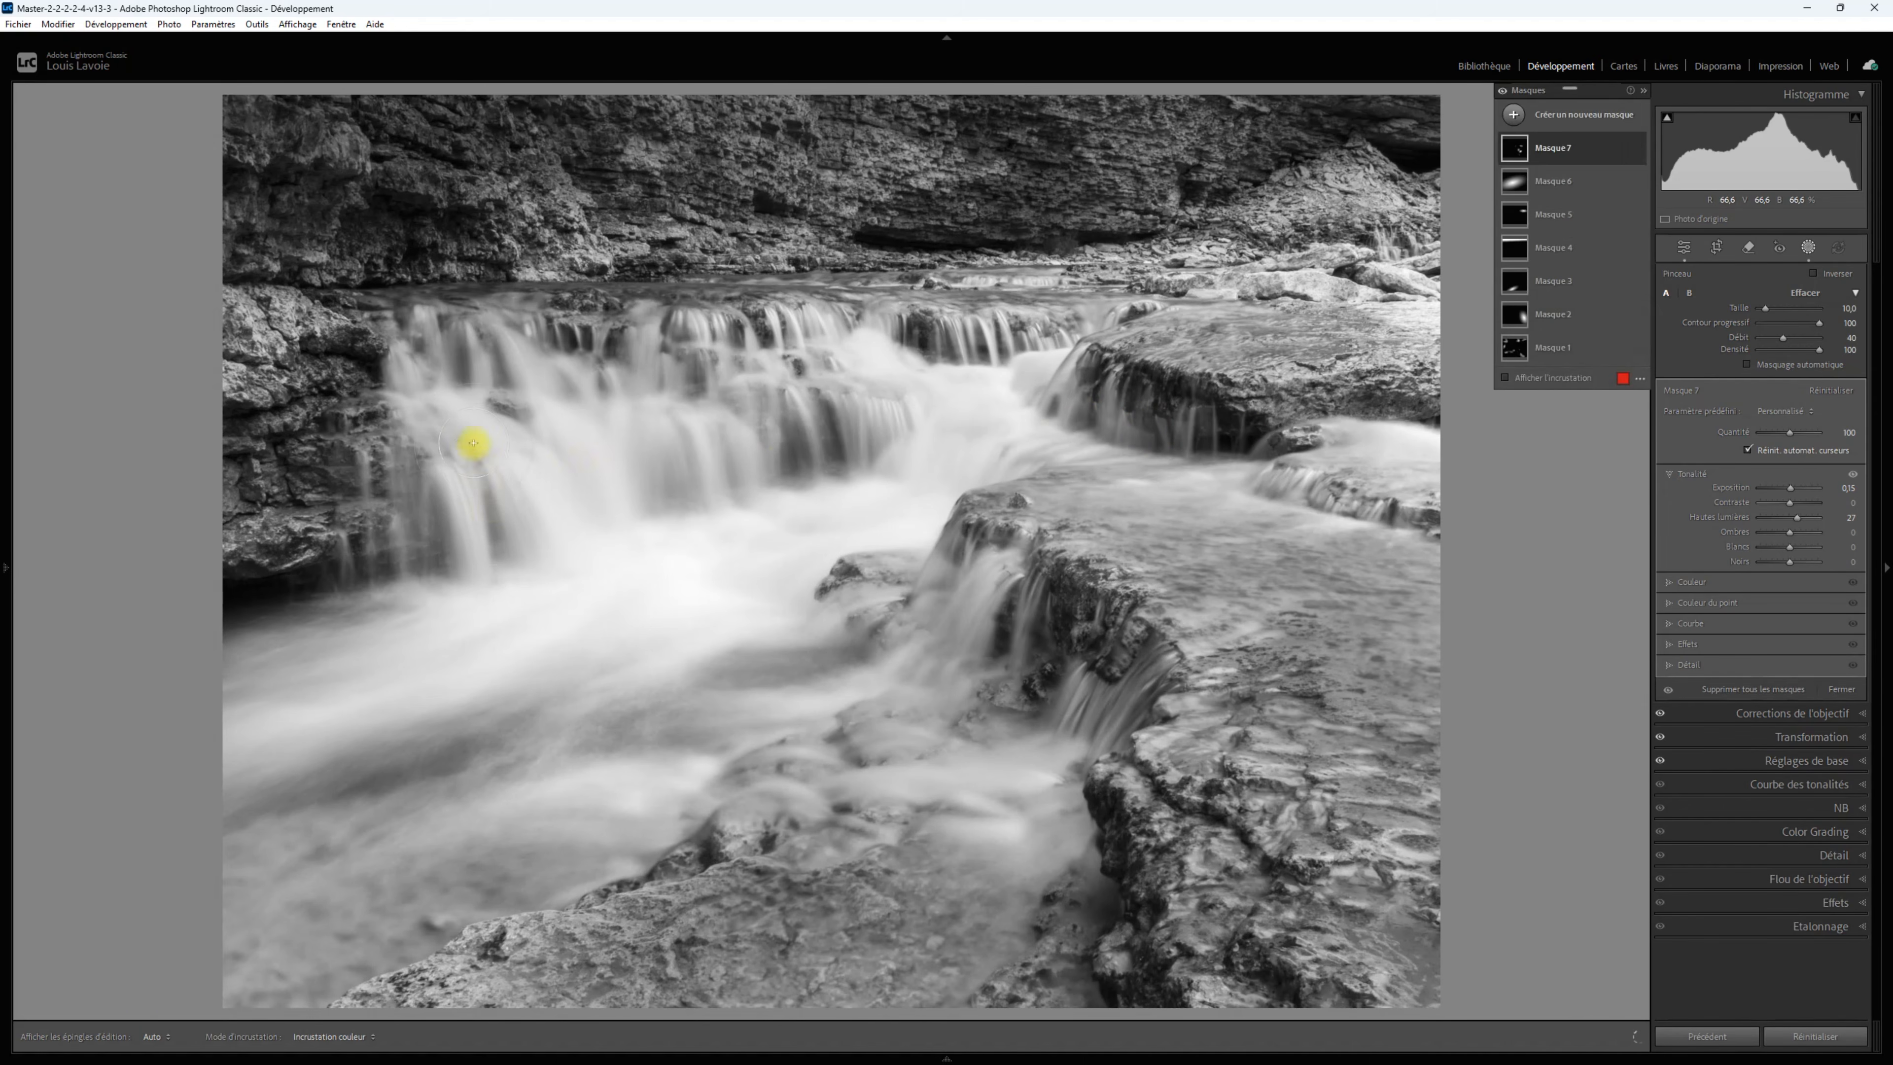
left_click_drag(438, 358, 466, 561)
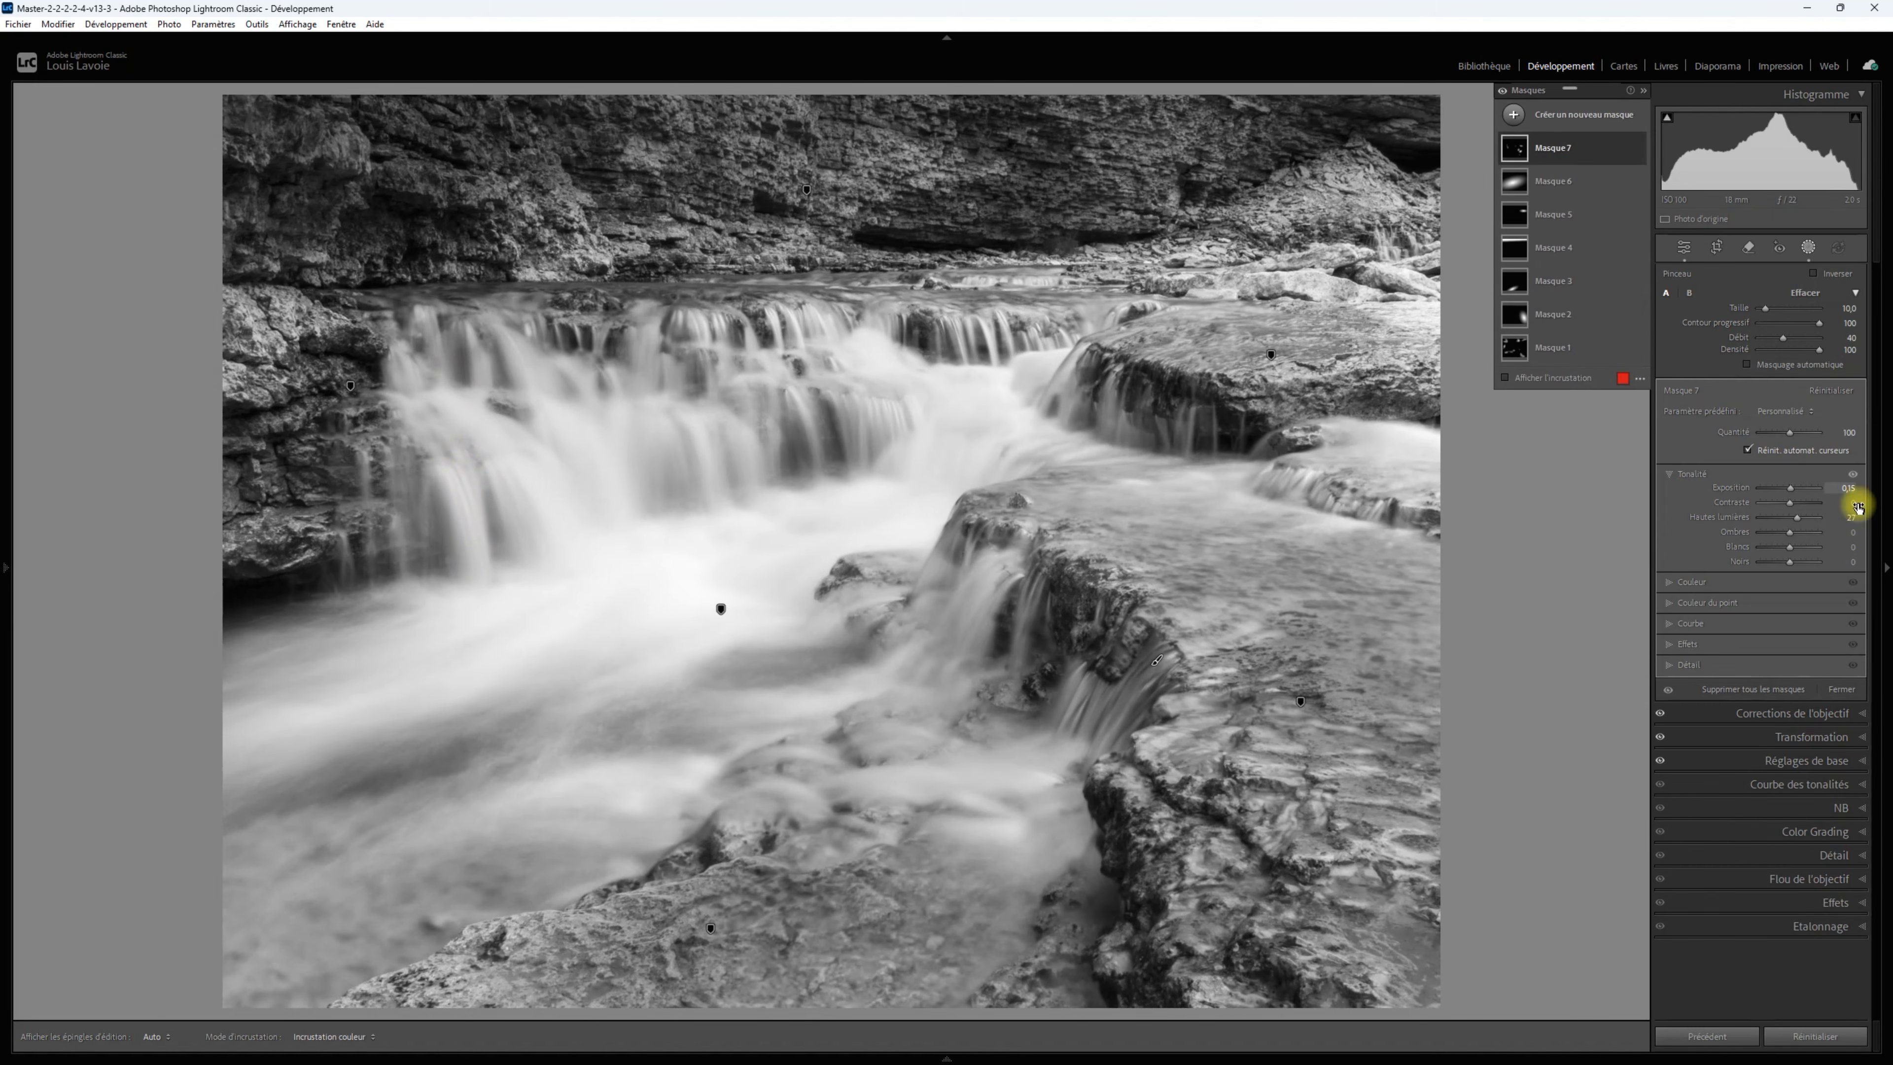
Set the brush mask's exposure to 0.66 and its dehaze to −8.
left_click_drag(1790, 493, 1794, 493)
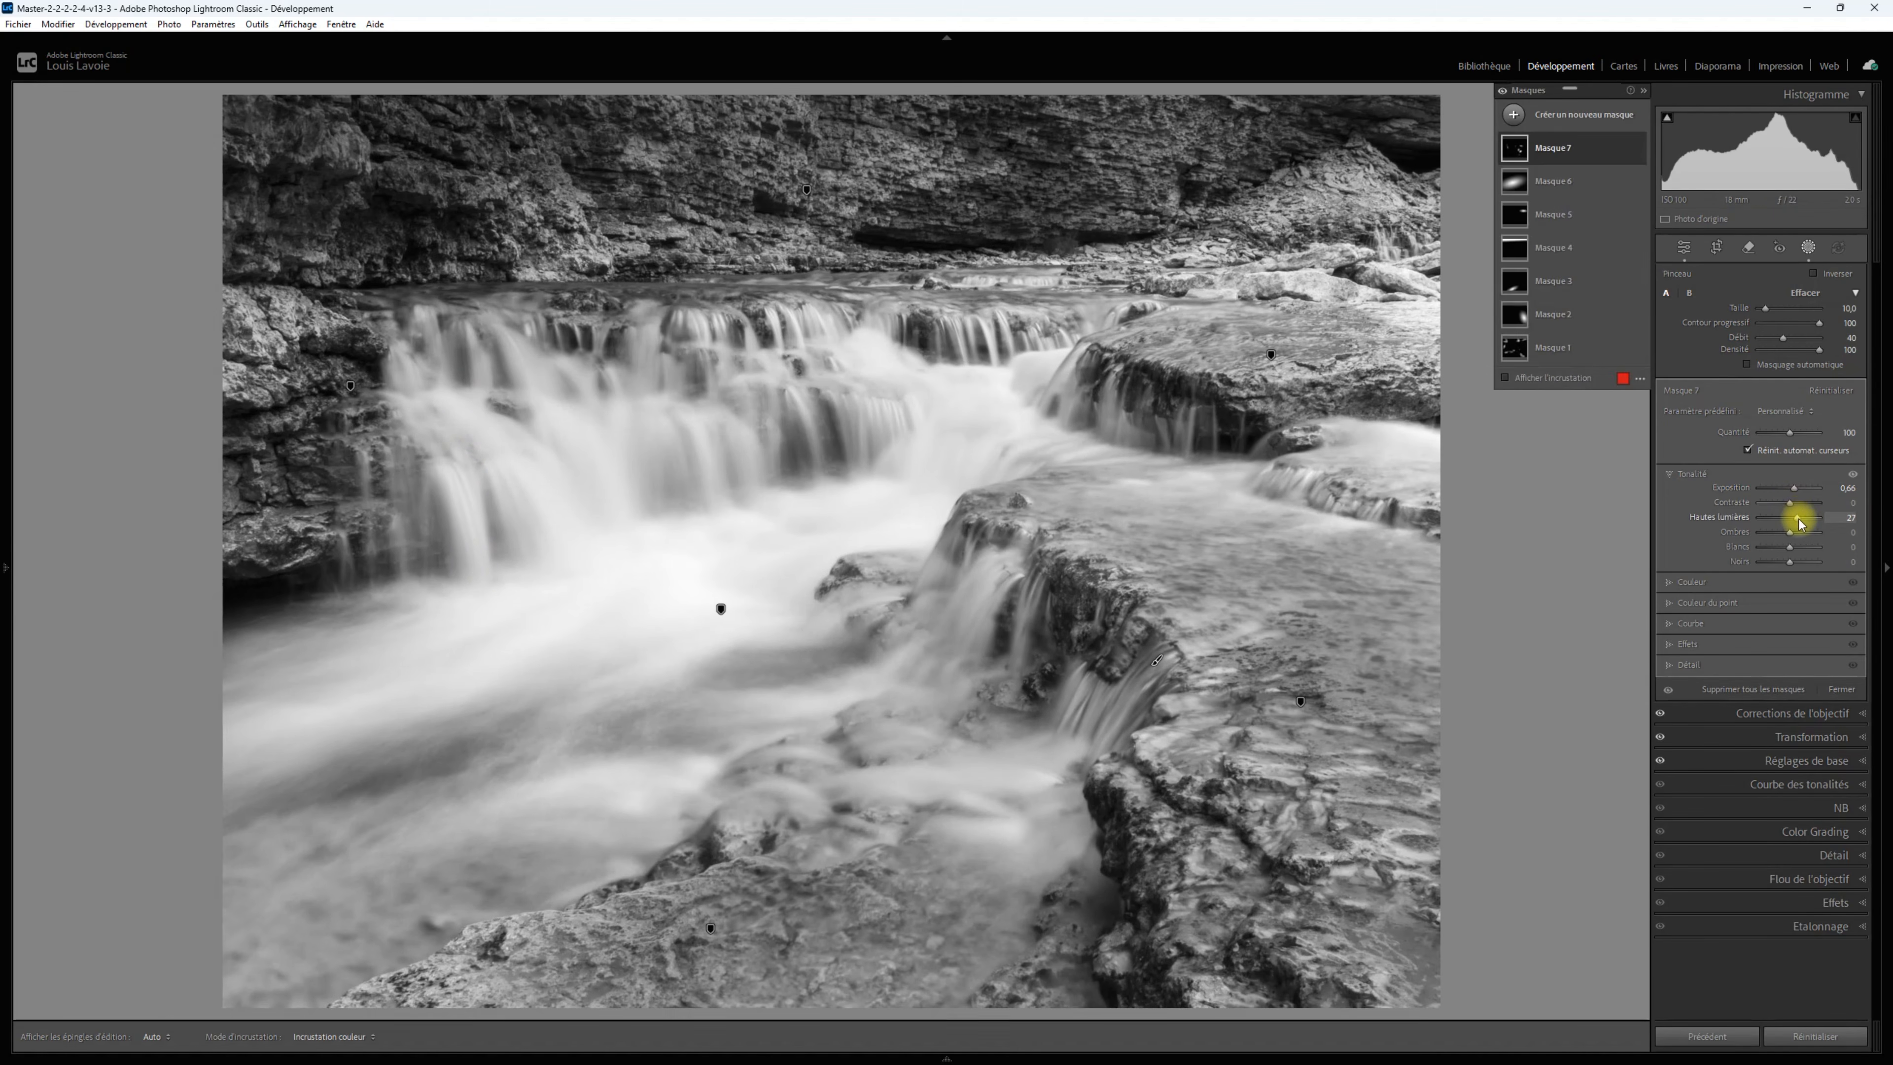
left_click(1681, 645)
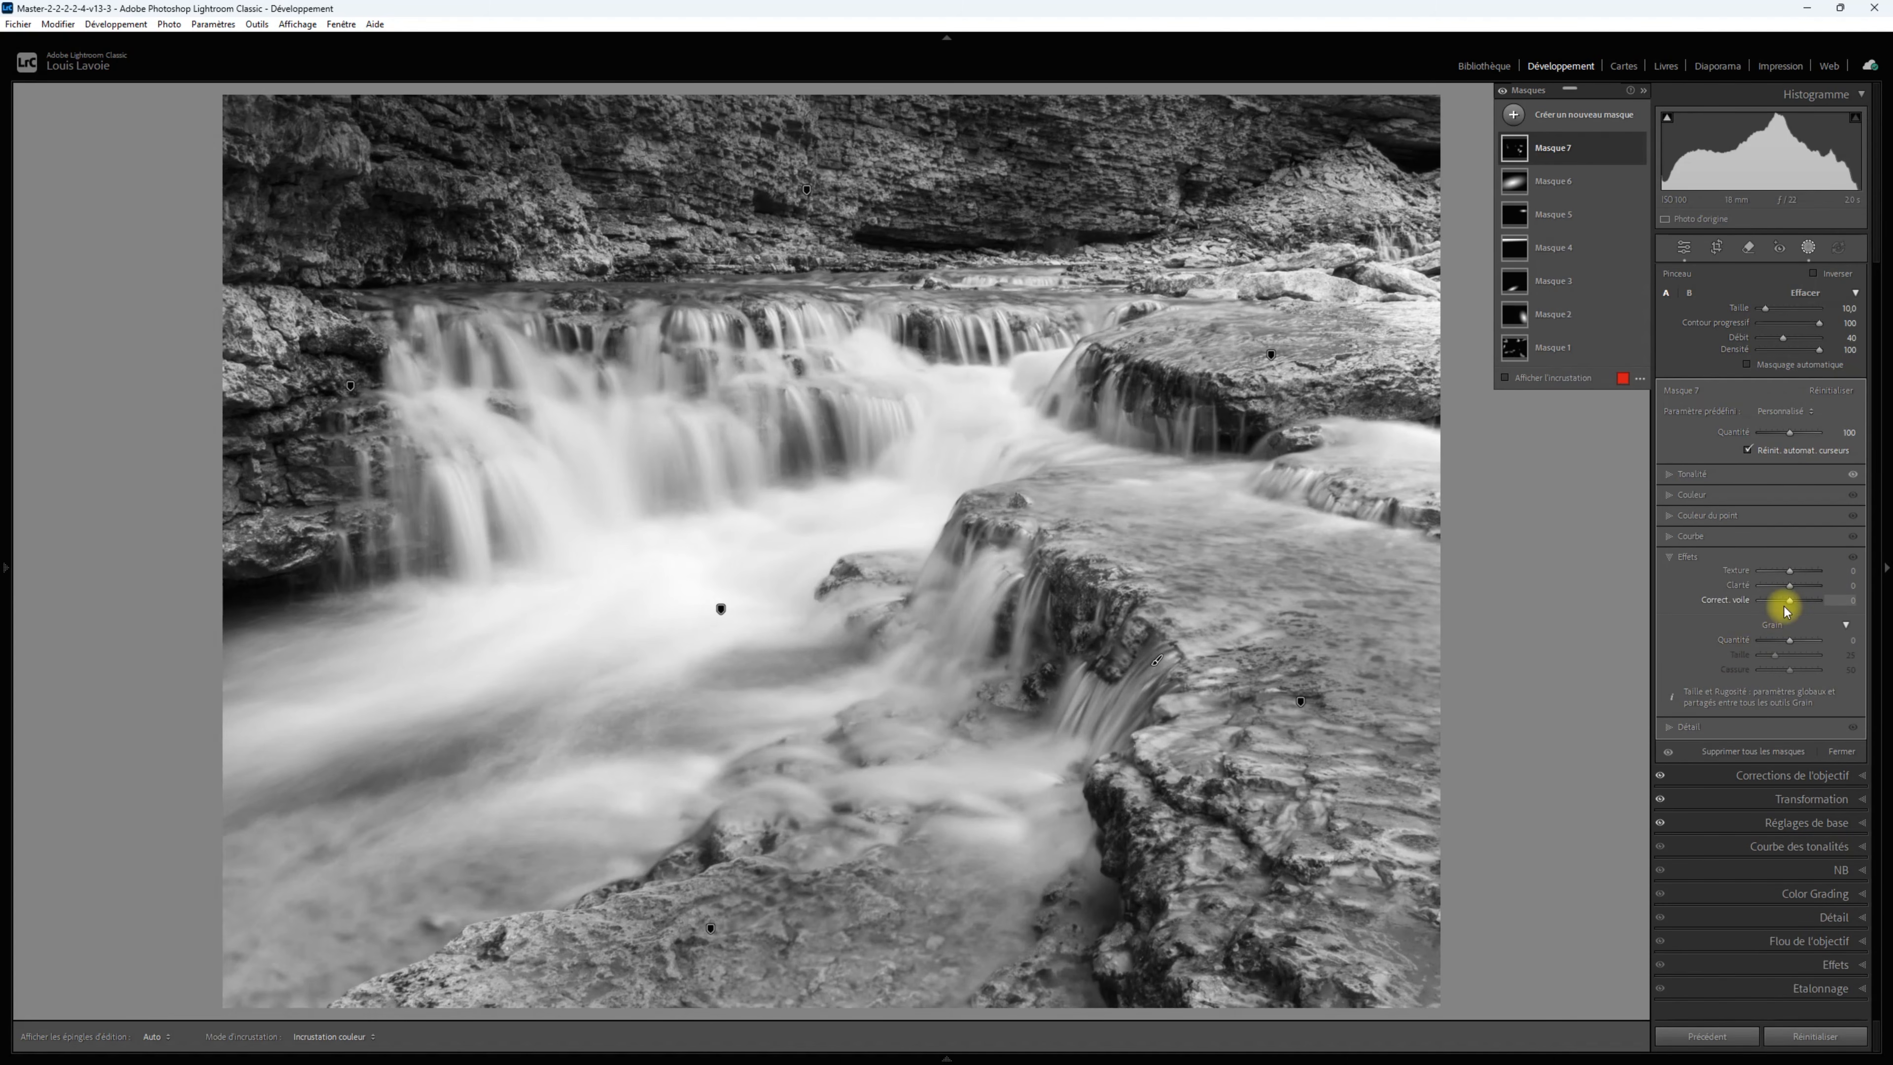
left_click_drag(1789, 599, 1787, 608)
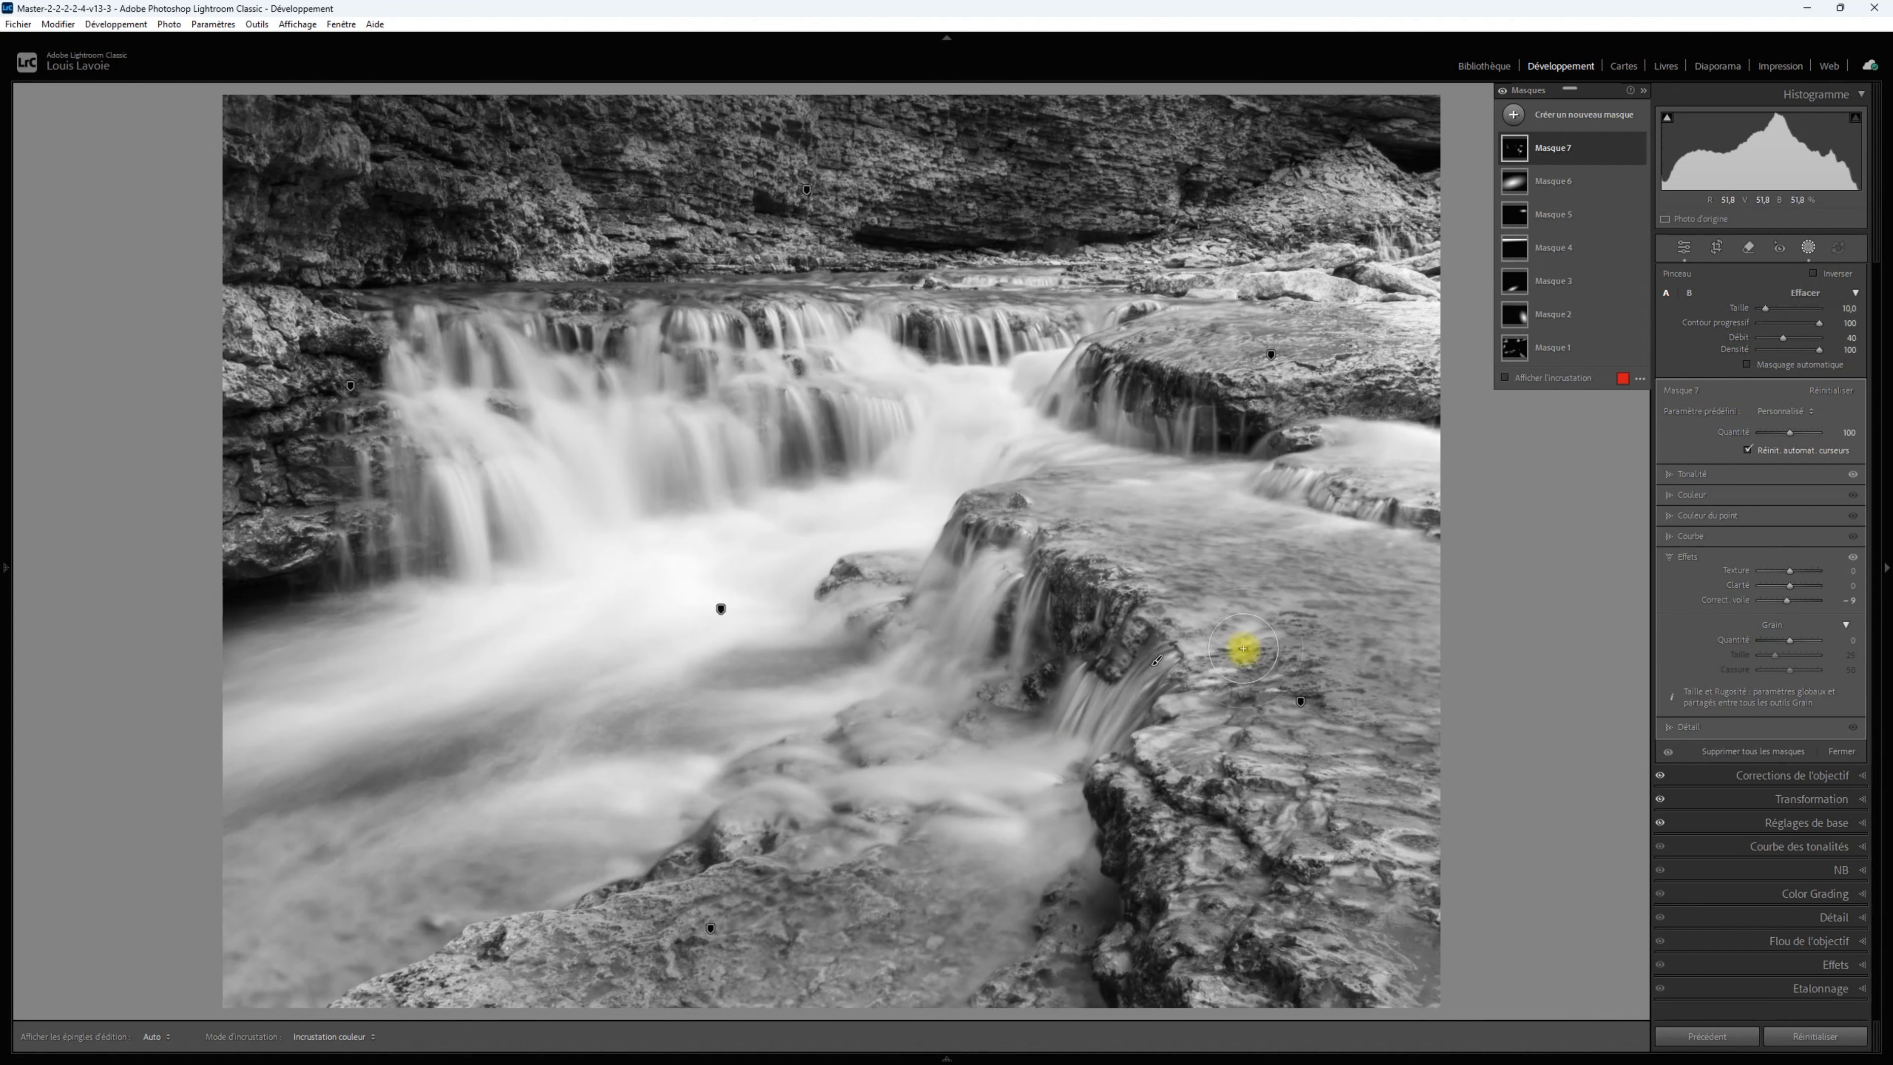
Toggle the brush mask off and on to compare its effect on the painted falls.
left_click(1638, 151)
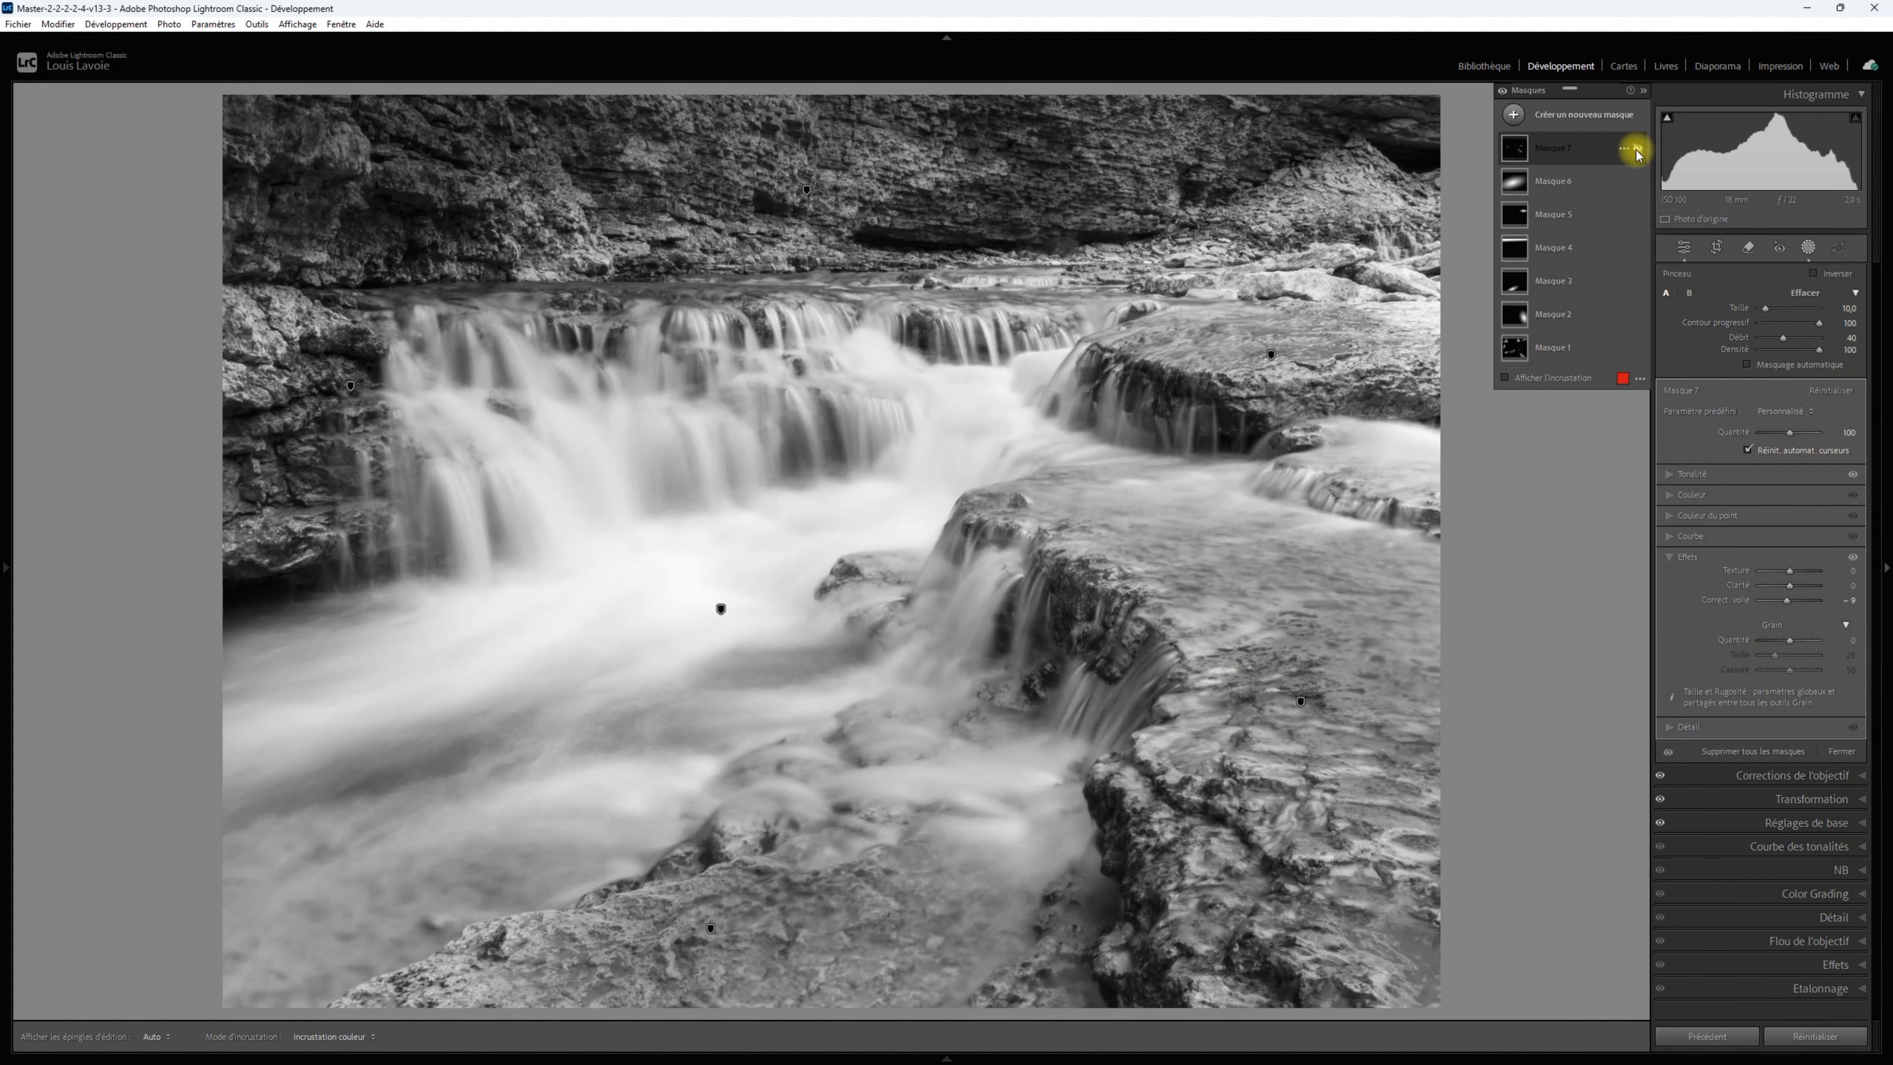
left_click(1637, 151)
left_click(1637, 150)
left_click(1637, 151)
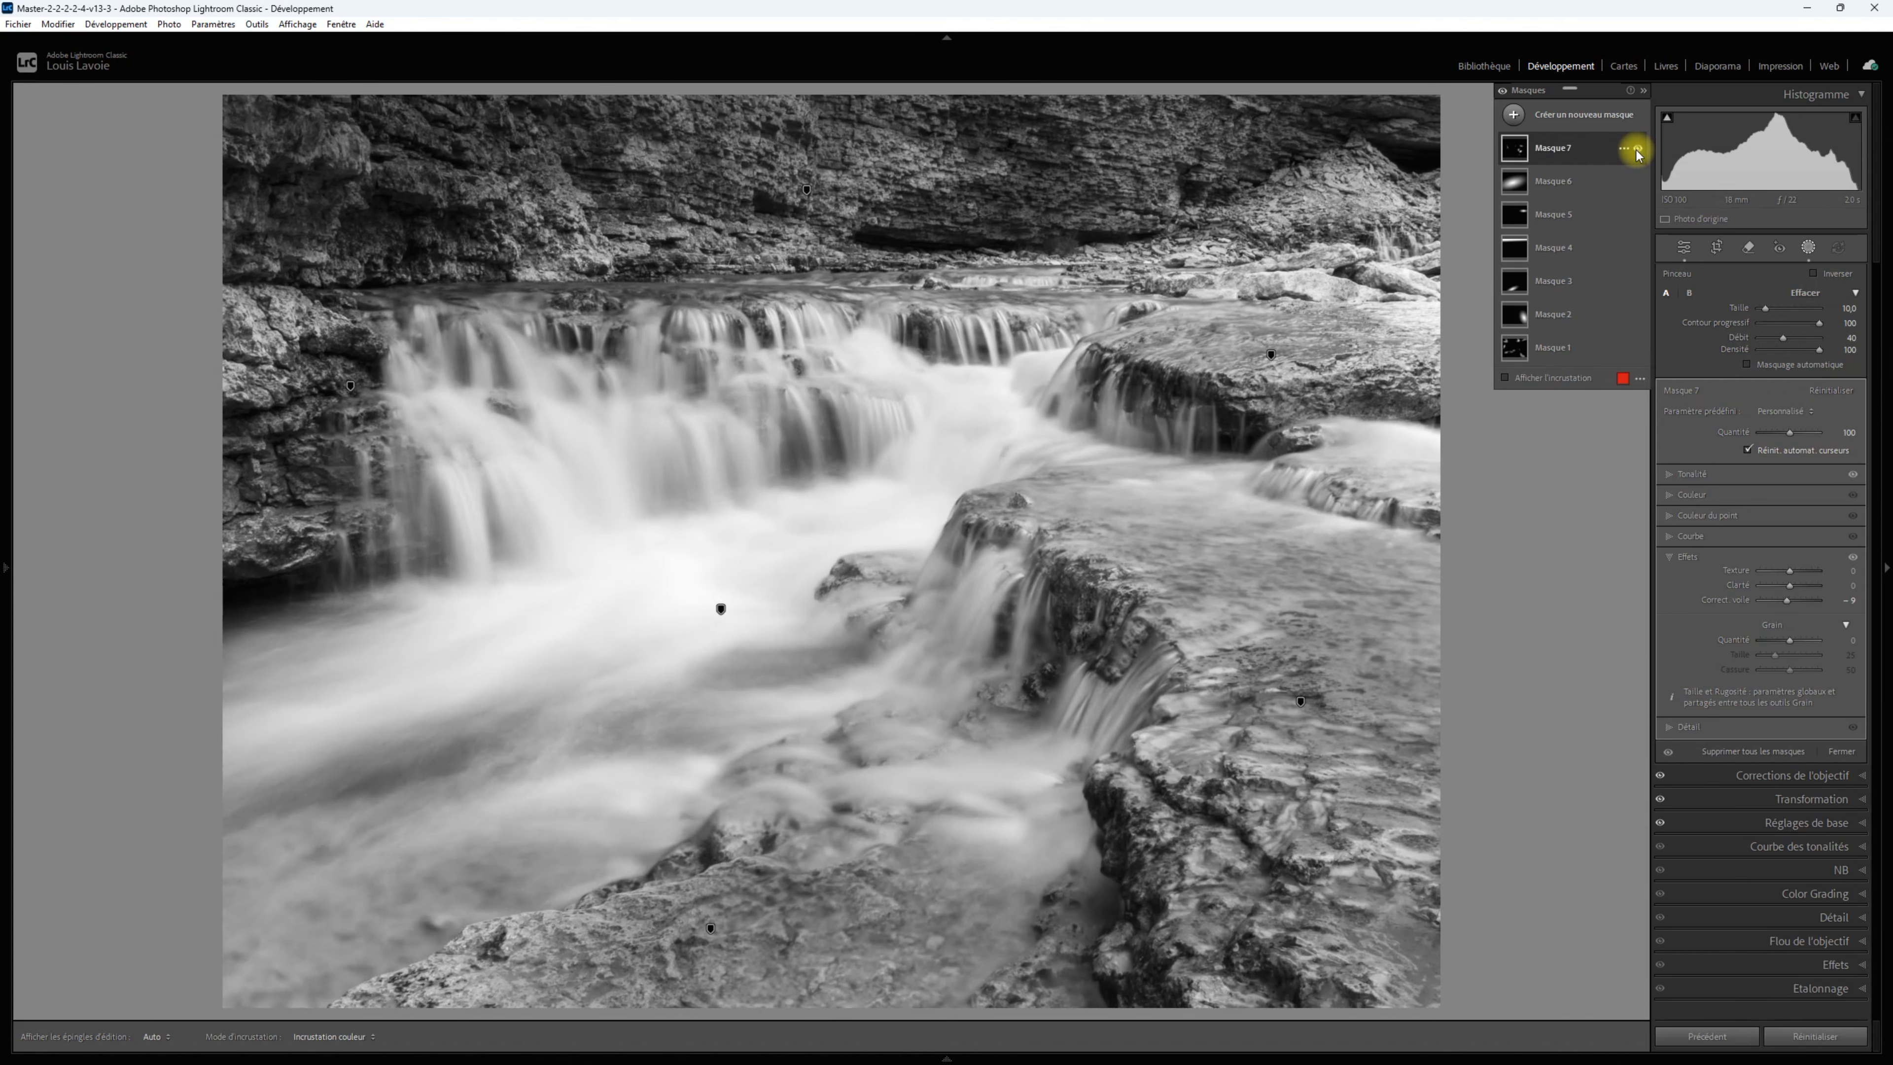
left_click(1637, 151)
left_click(1637, 151)
Leave masking and switch the photo's treatment from black and white back to colour.
key("shift+w")
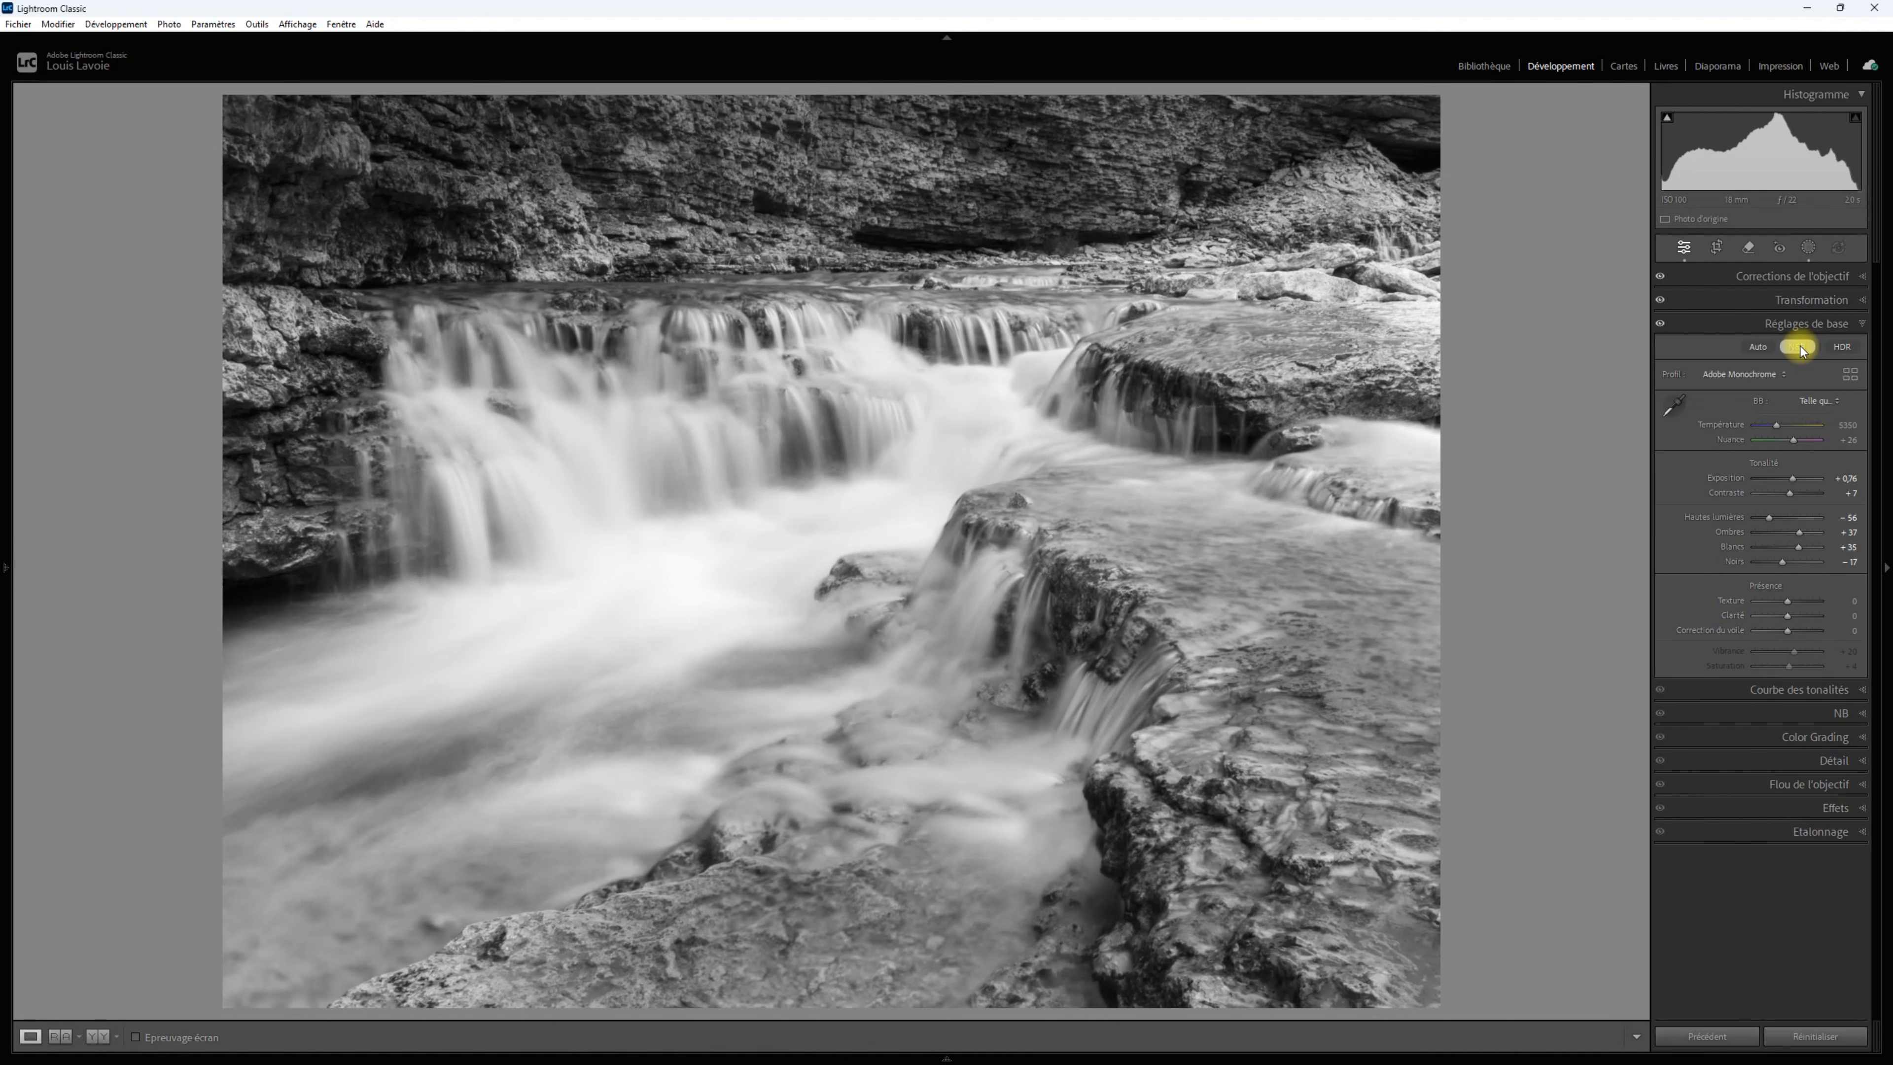
left_click(1799, 347)
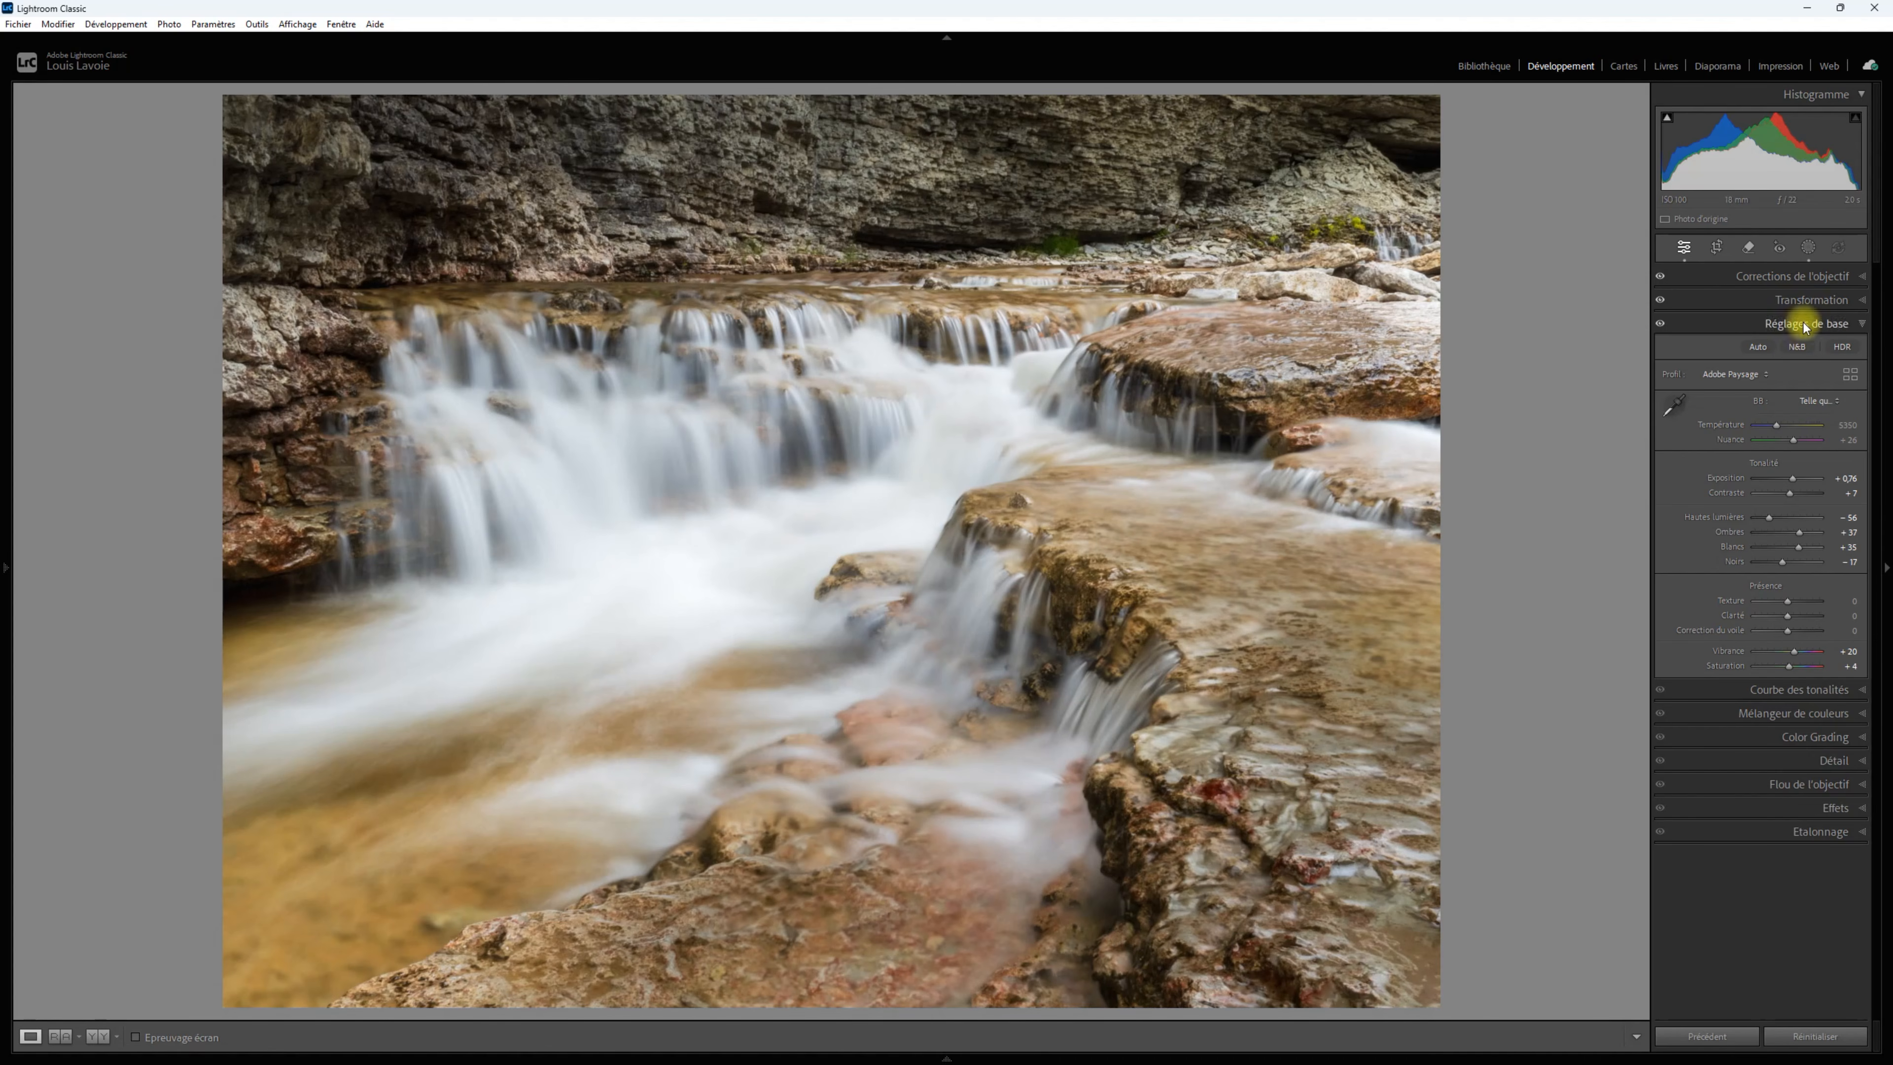
Reopen masking and toggle all masks off and on to compare their combined effect on the colour photo.
left_click(1811, 250)
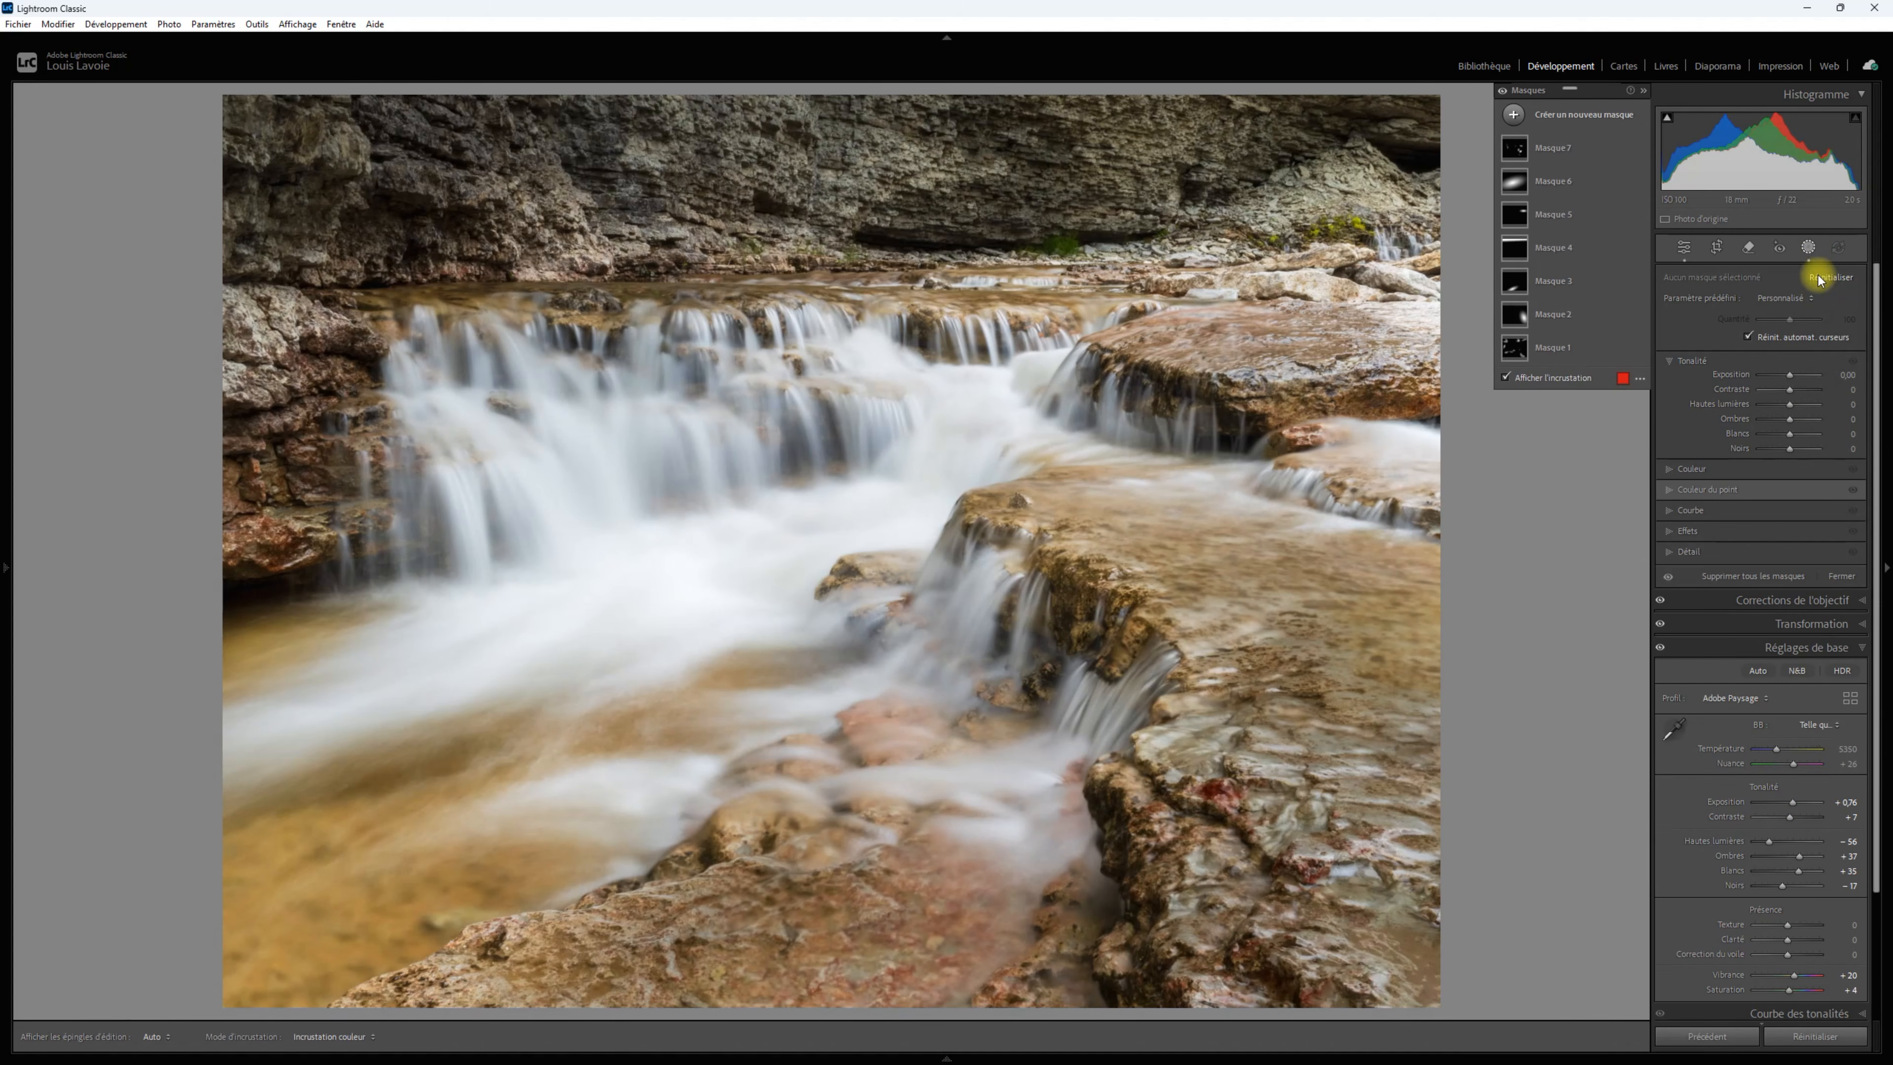
left_click(1502, 91)
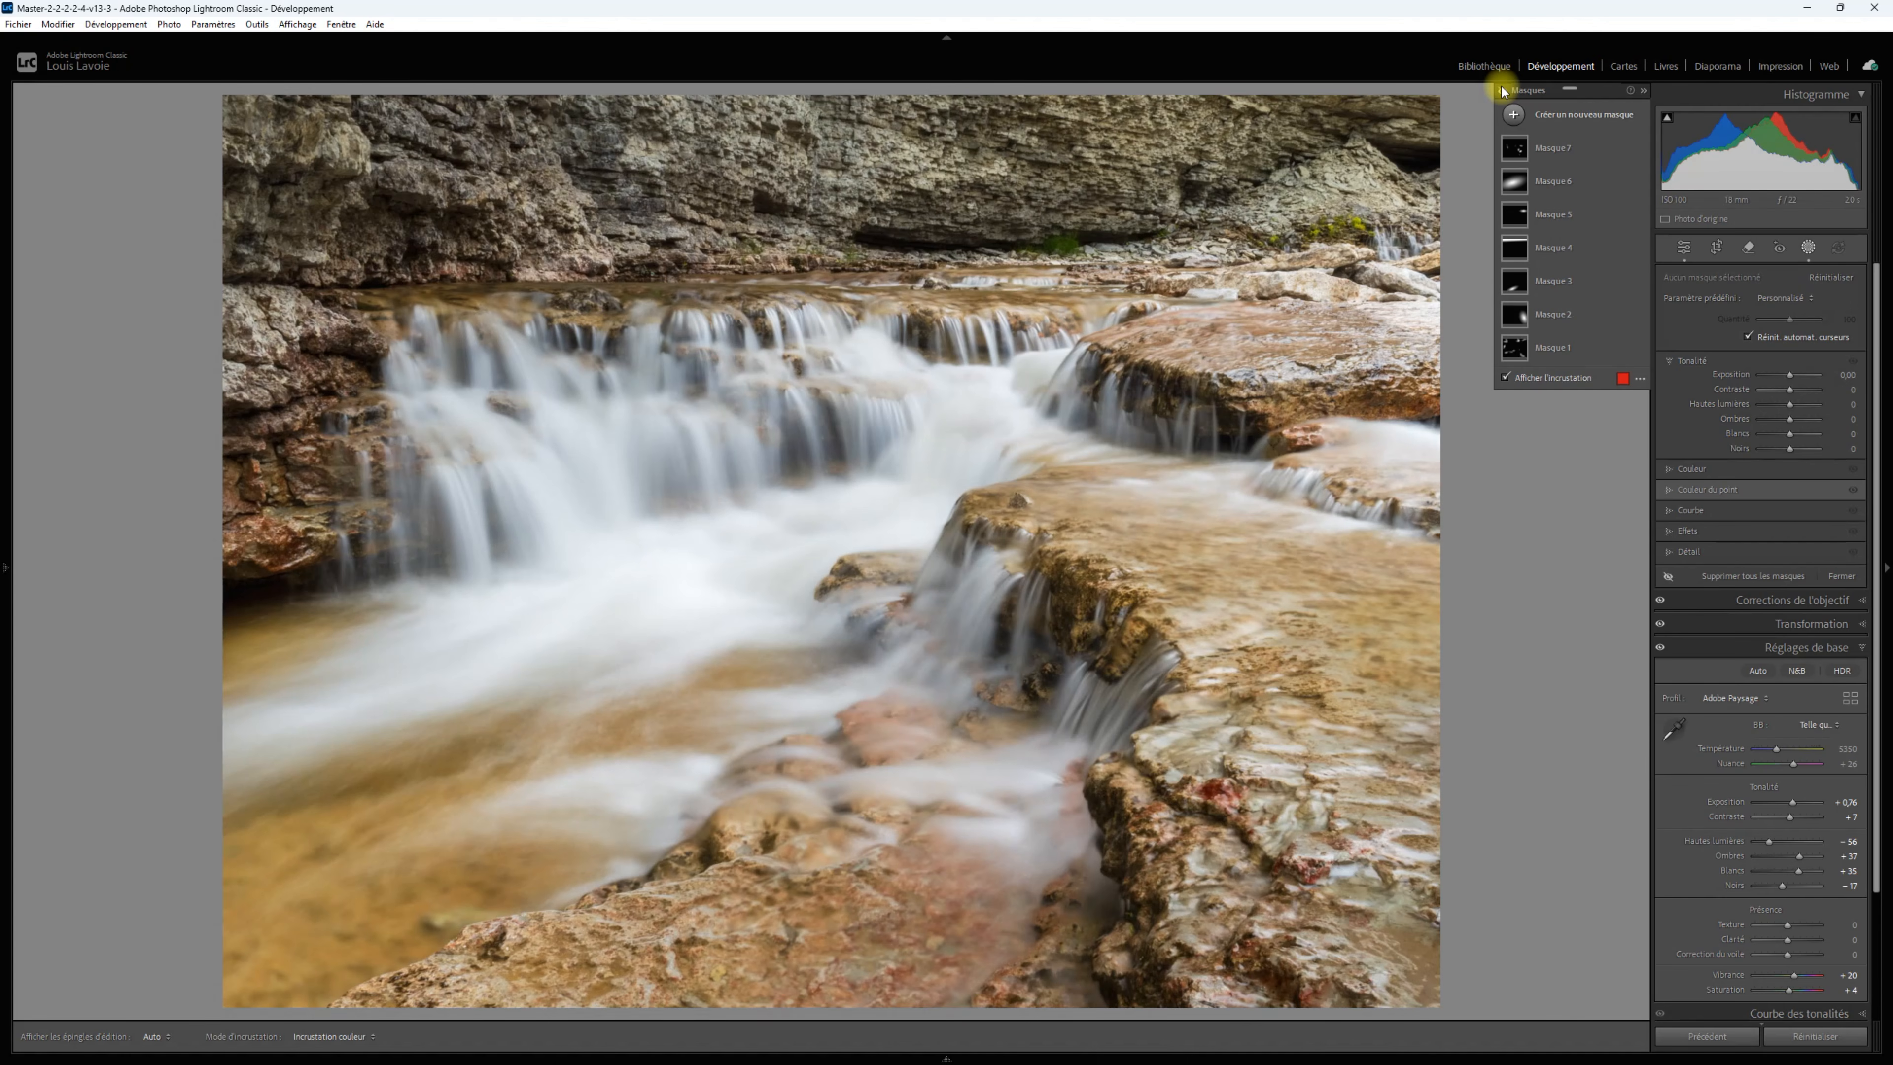
left_click(1502, 91)
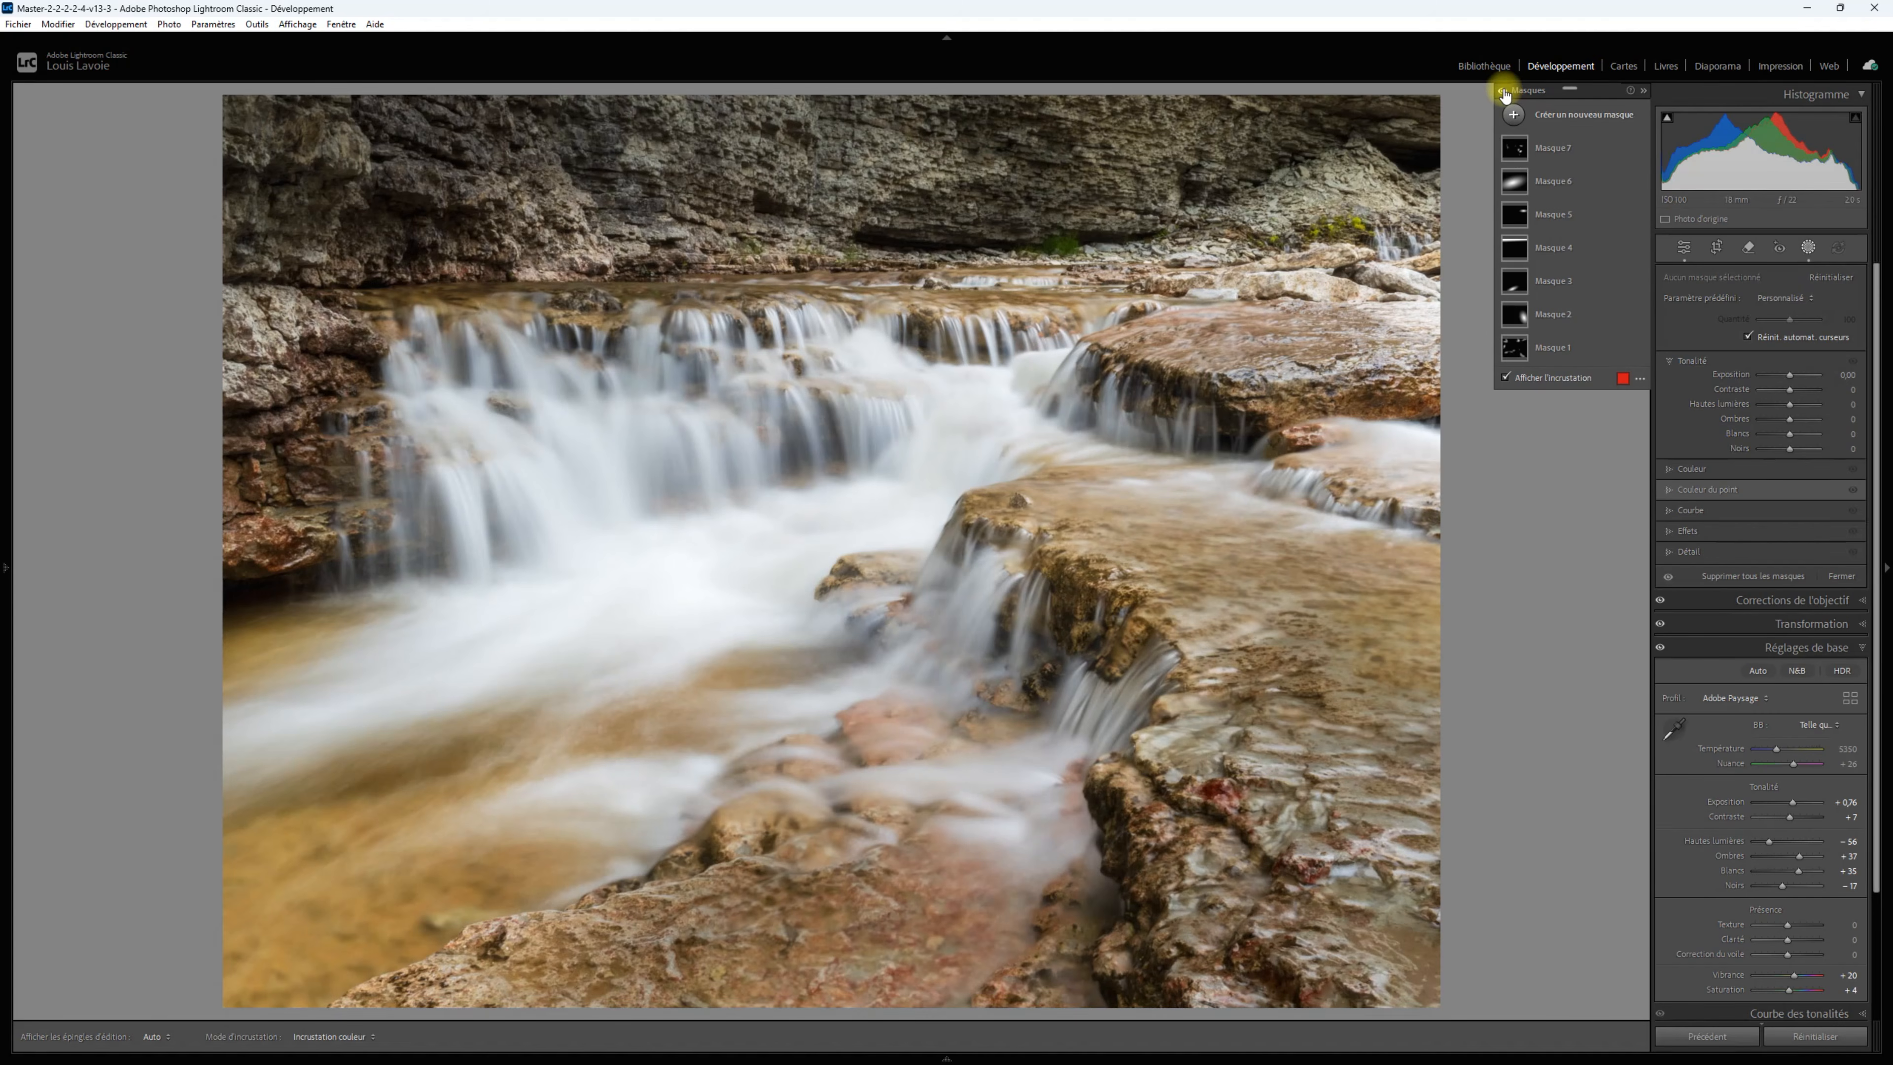
left_click(1503, 90)
left_click(1503, 90)
left_click(1503, 90)
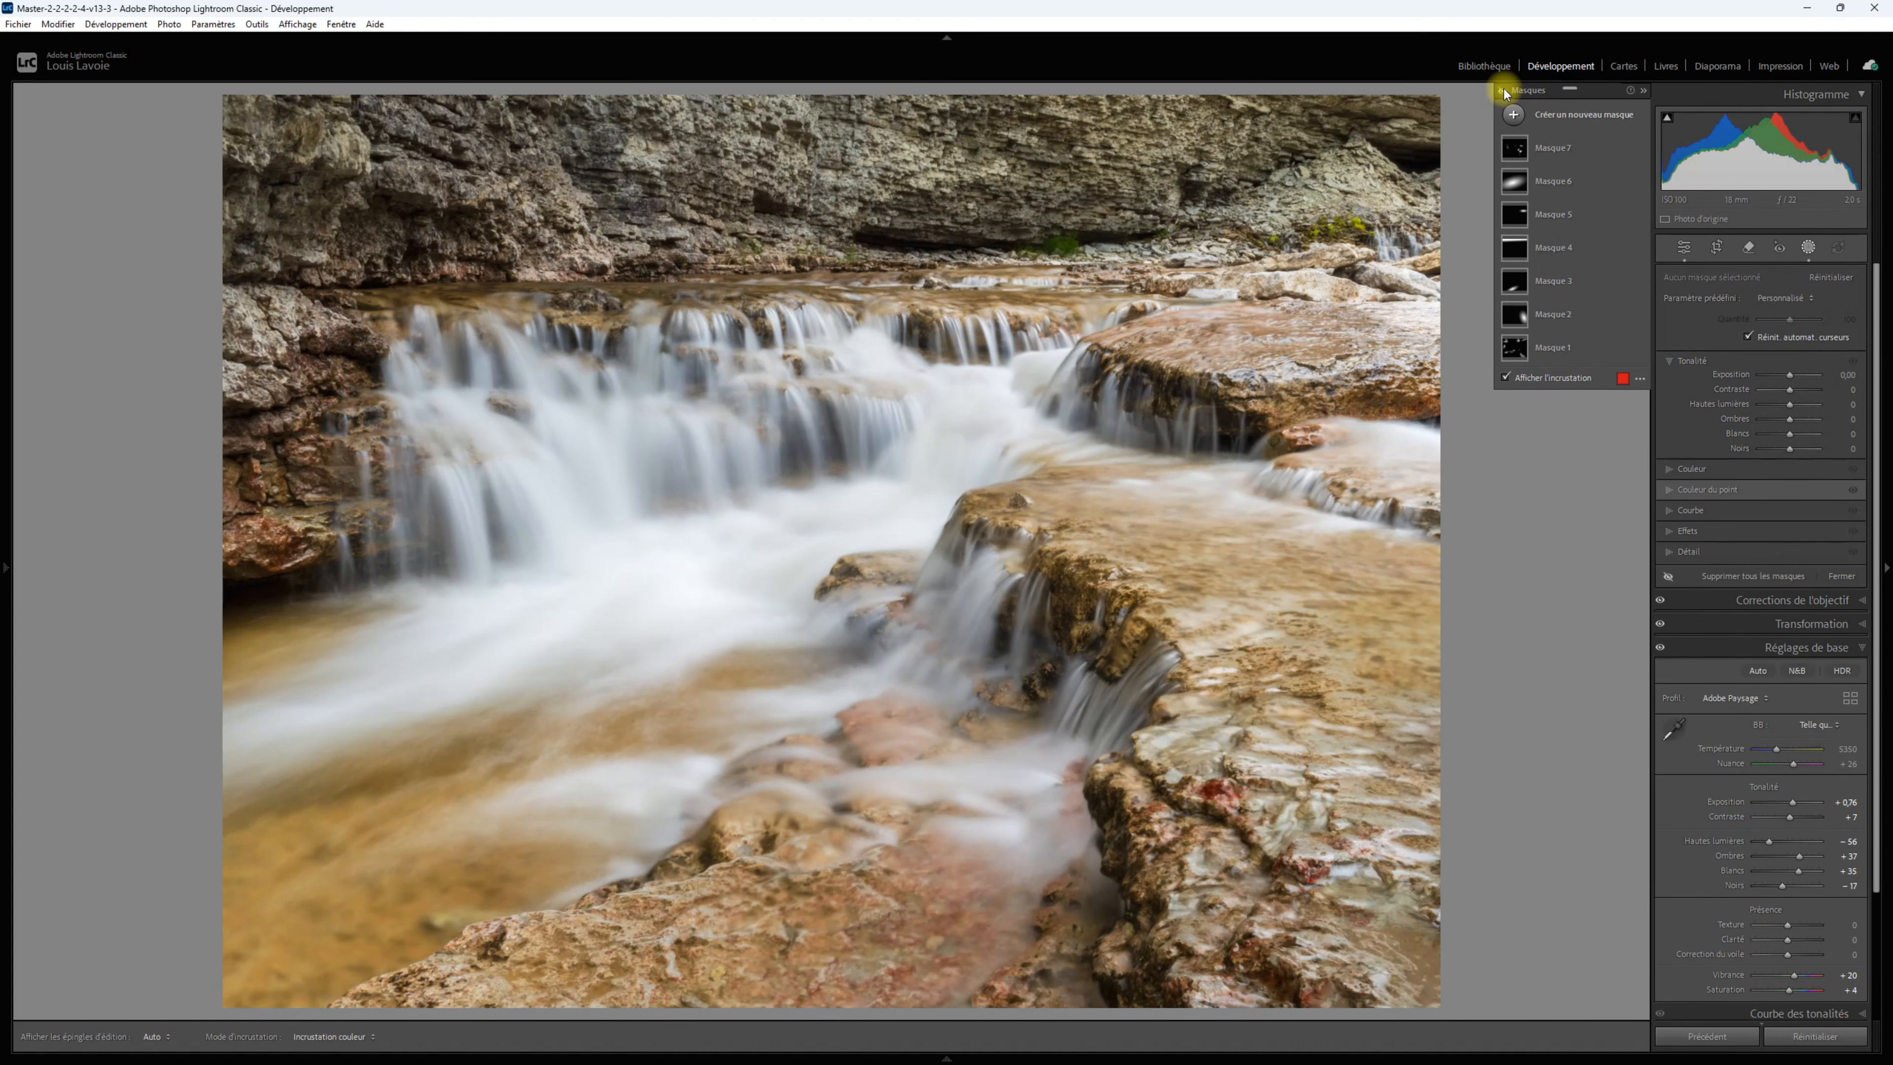
left_click(1503, 91)
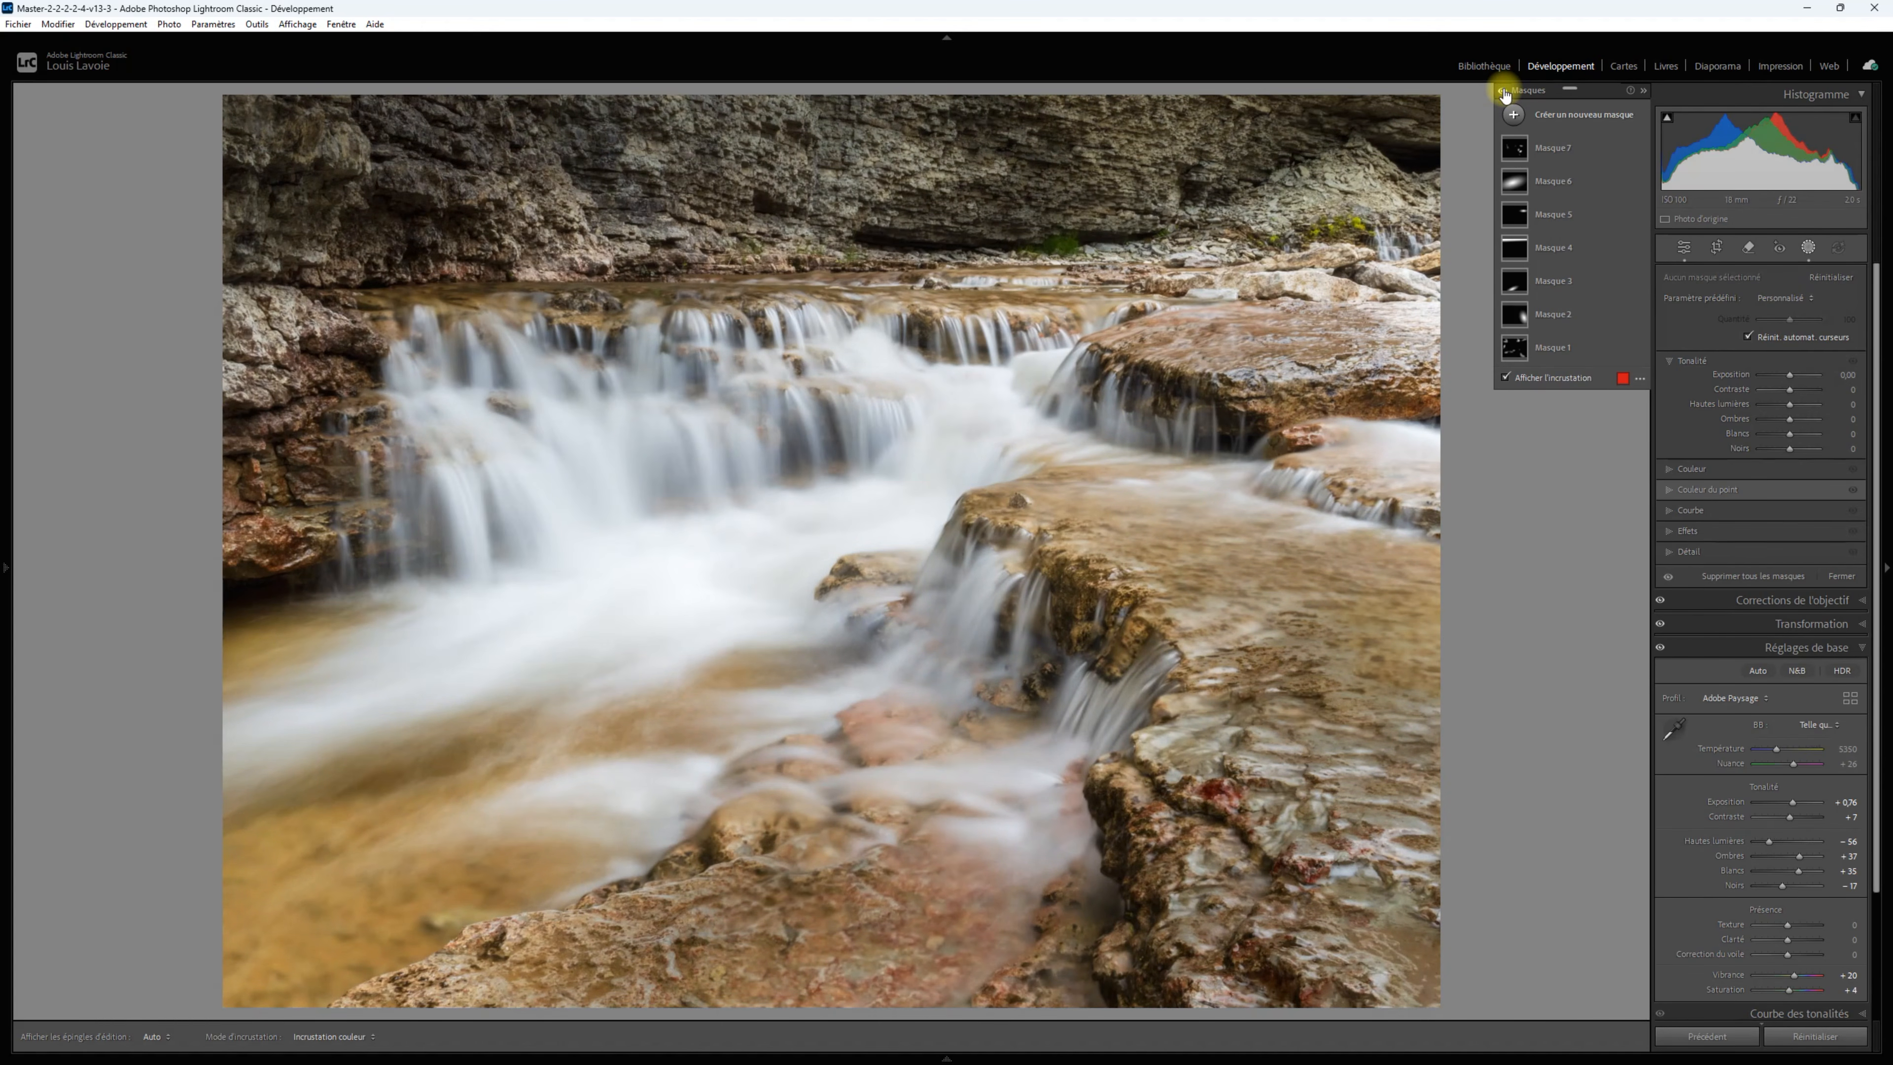
left_click(1503, 90)
left_click(1502, 90)
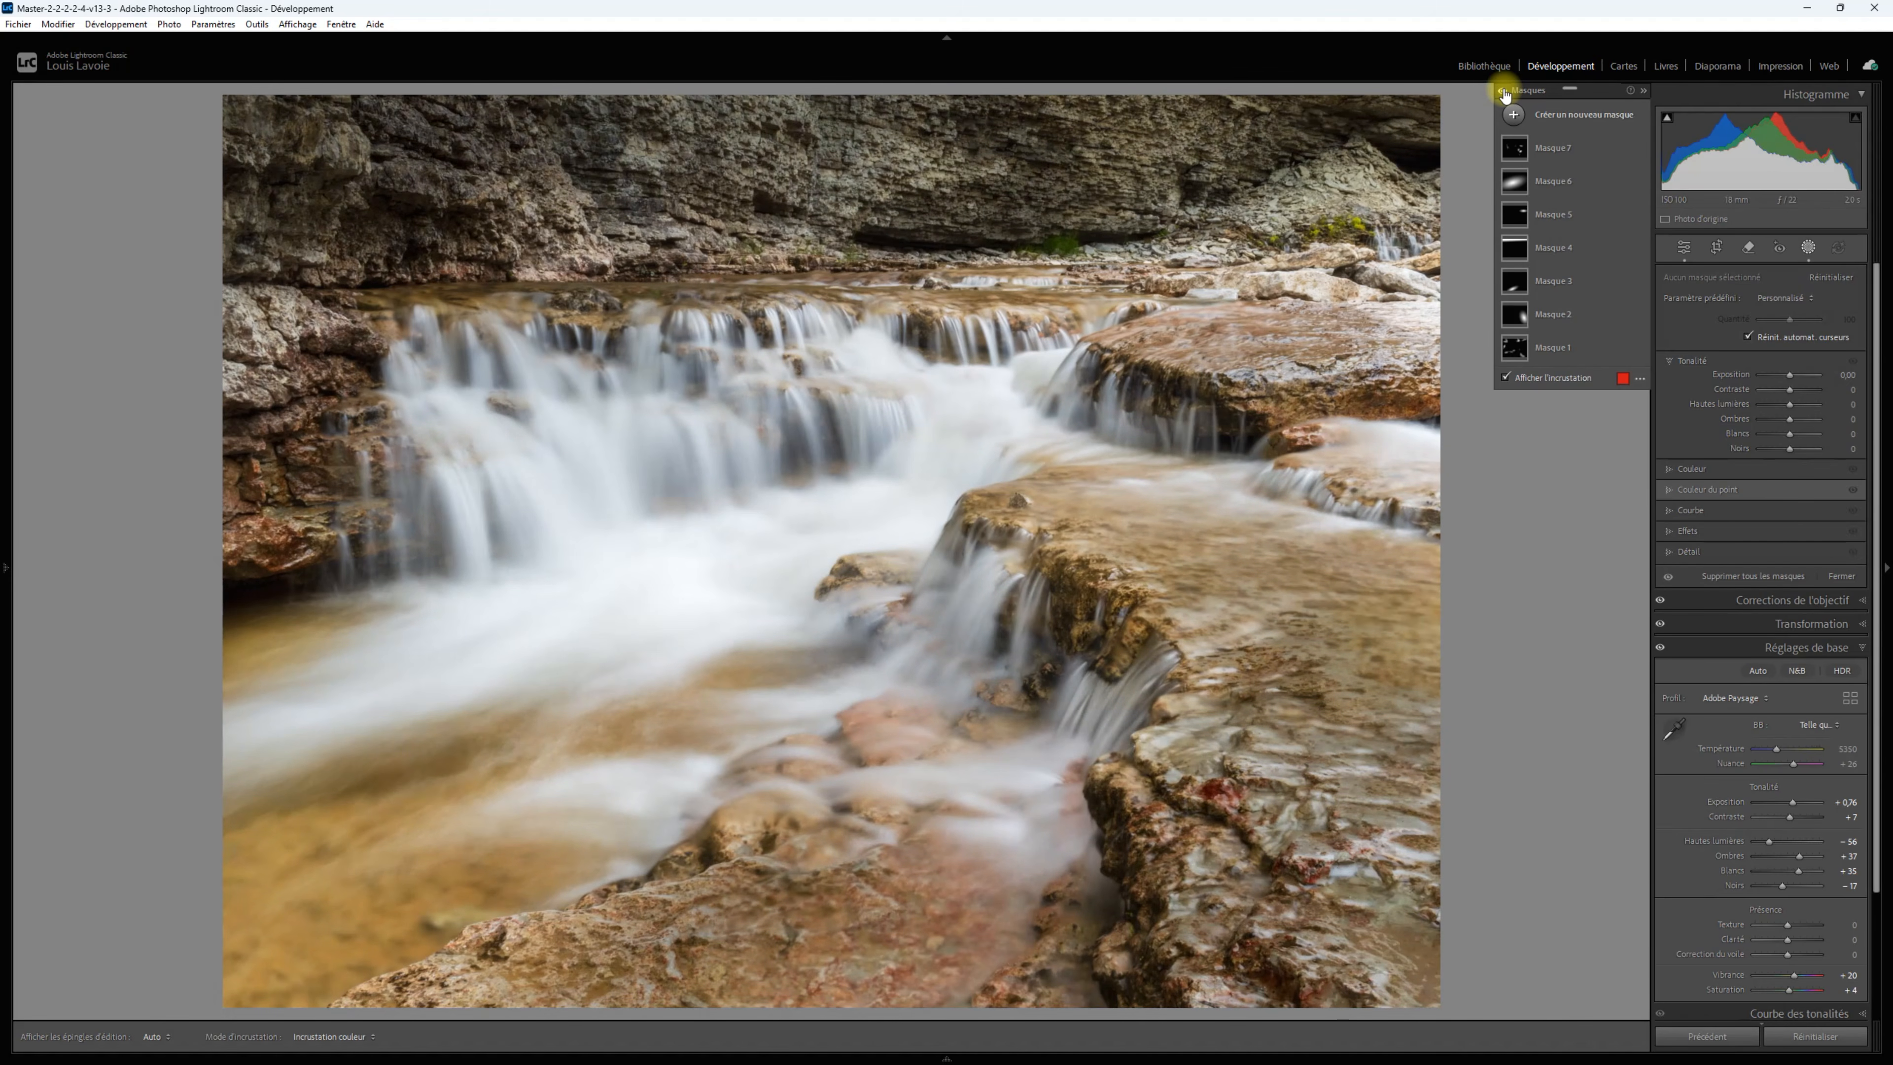